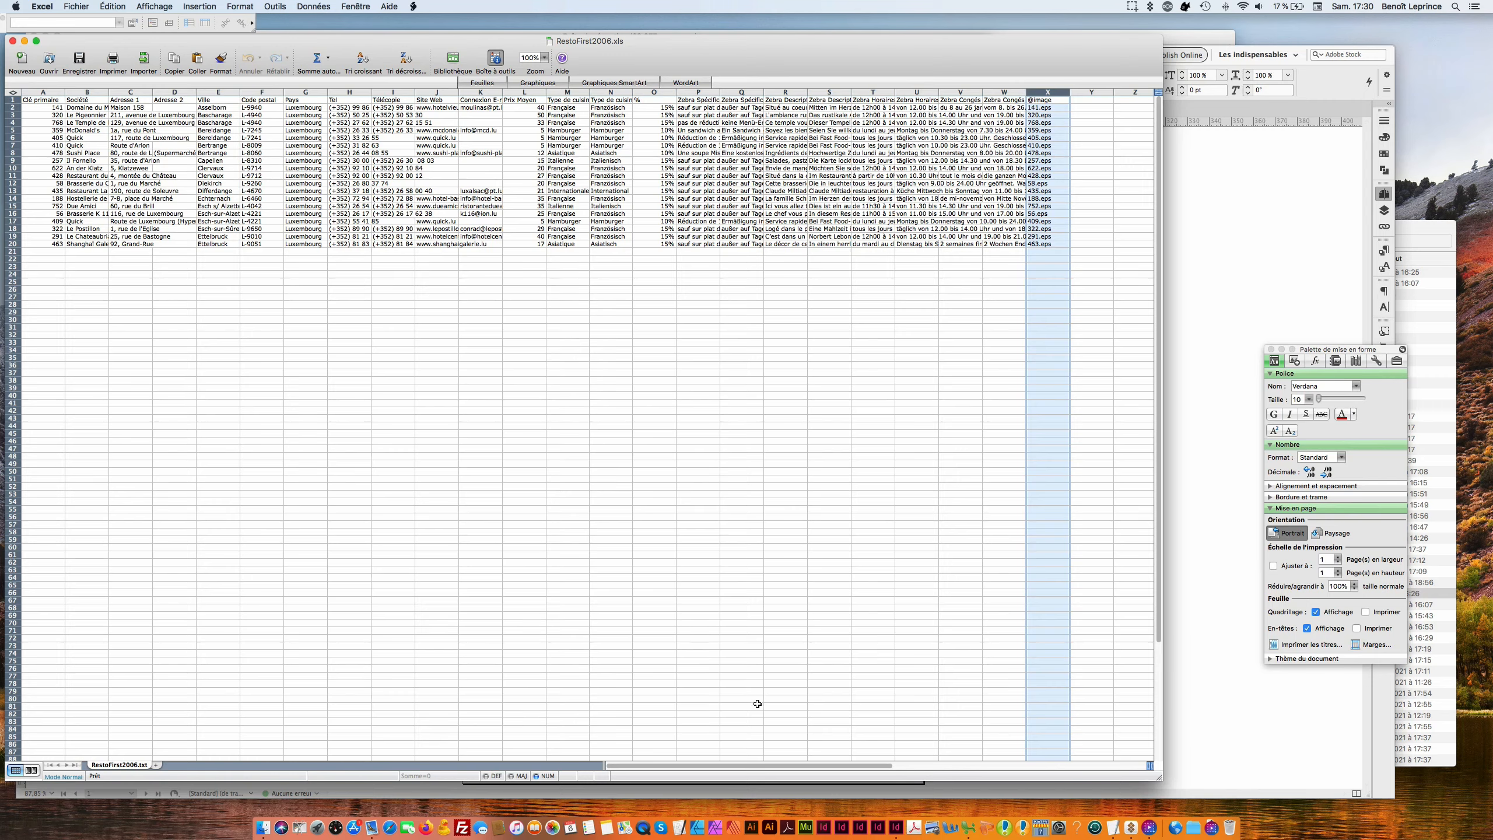
Switch to InDesign, bring up FirstRestoFusion2020.indd, and show the Data Merge panel enlarged to list more fields.
left_click(898, 822)
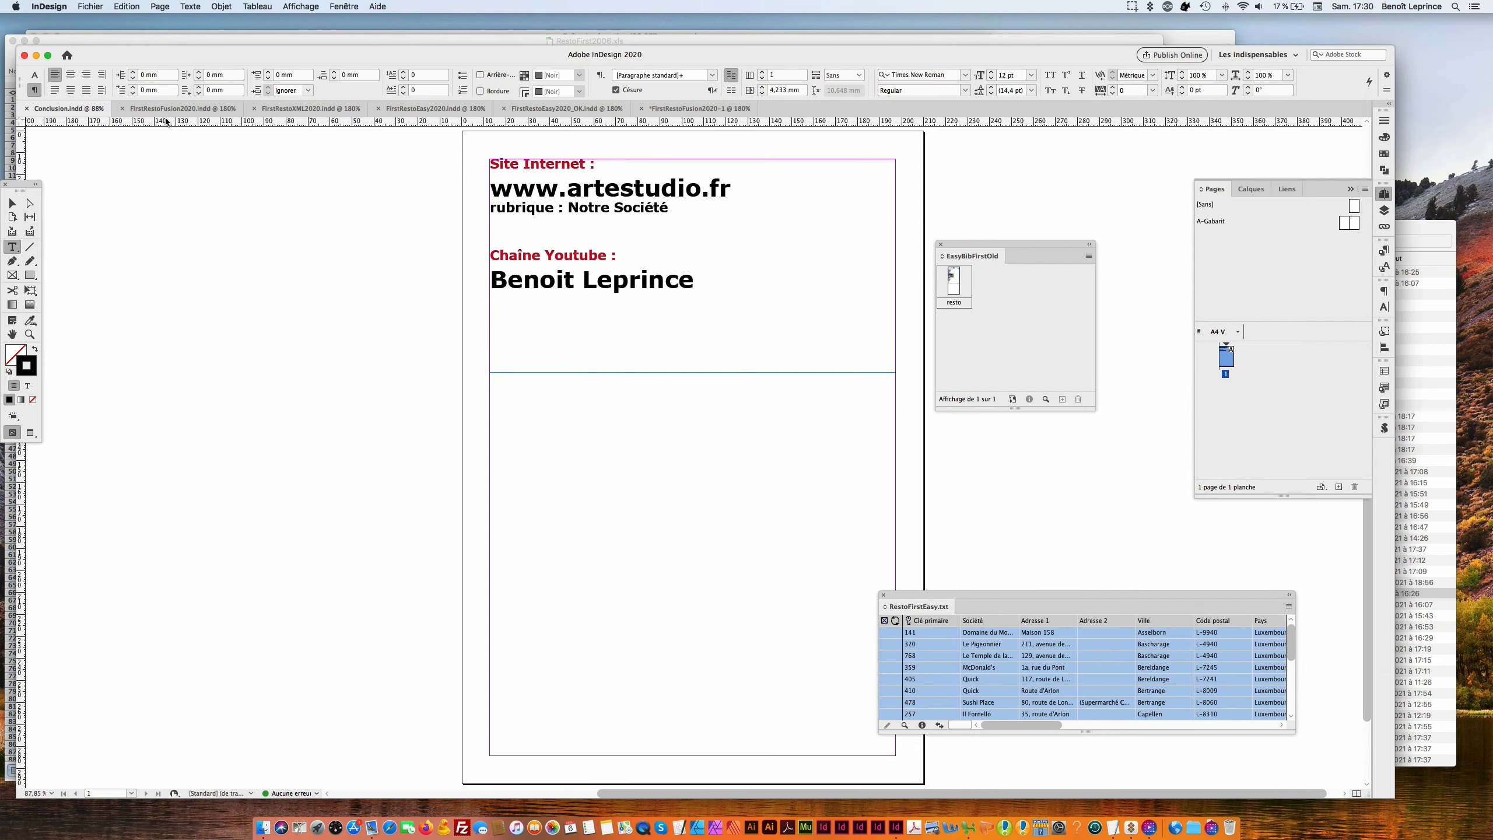
left_click(167, 112)
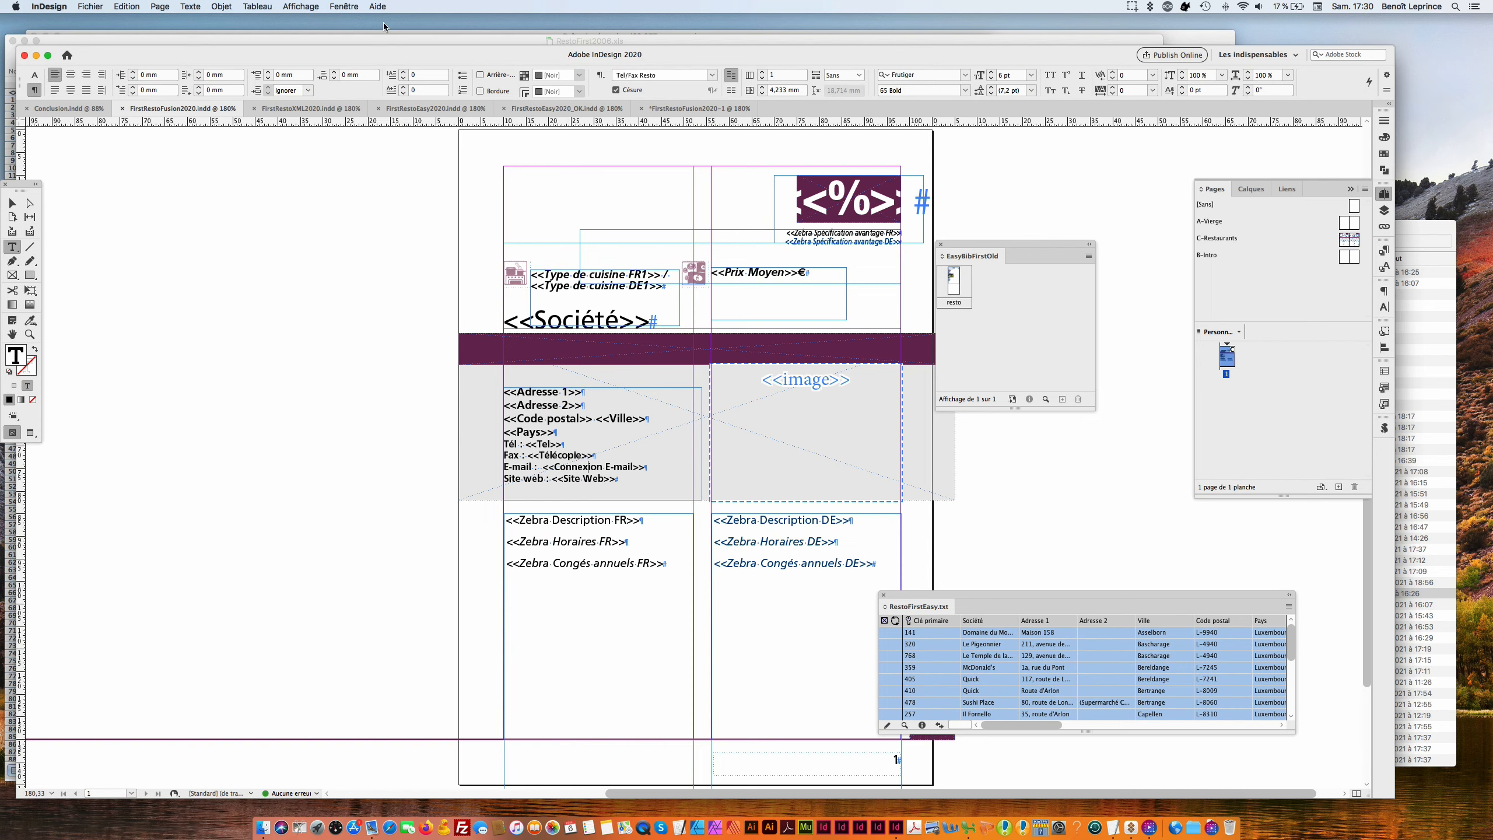
left_click(338, 5)
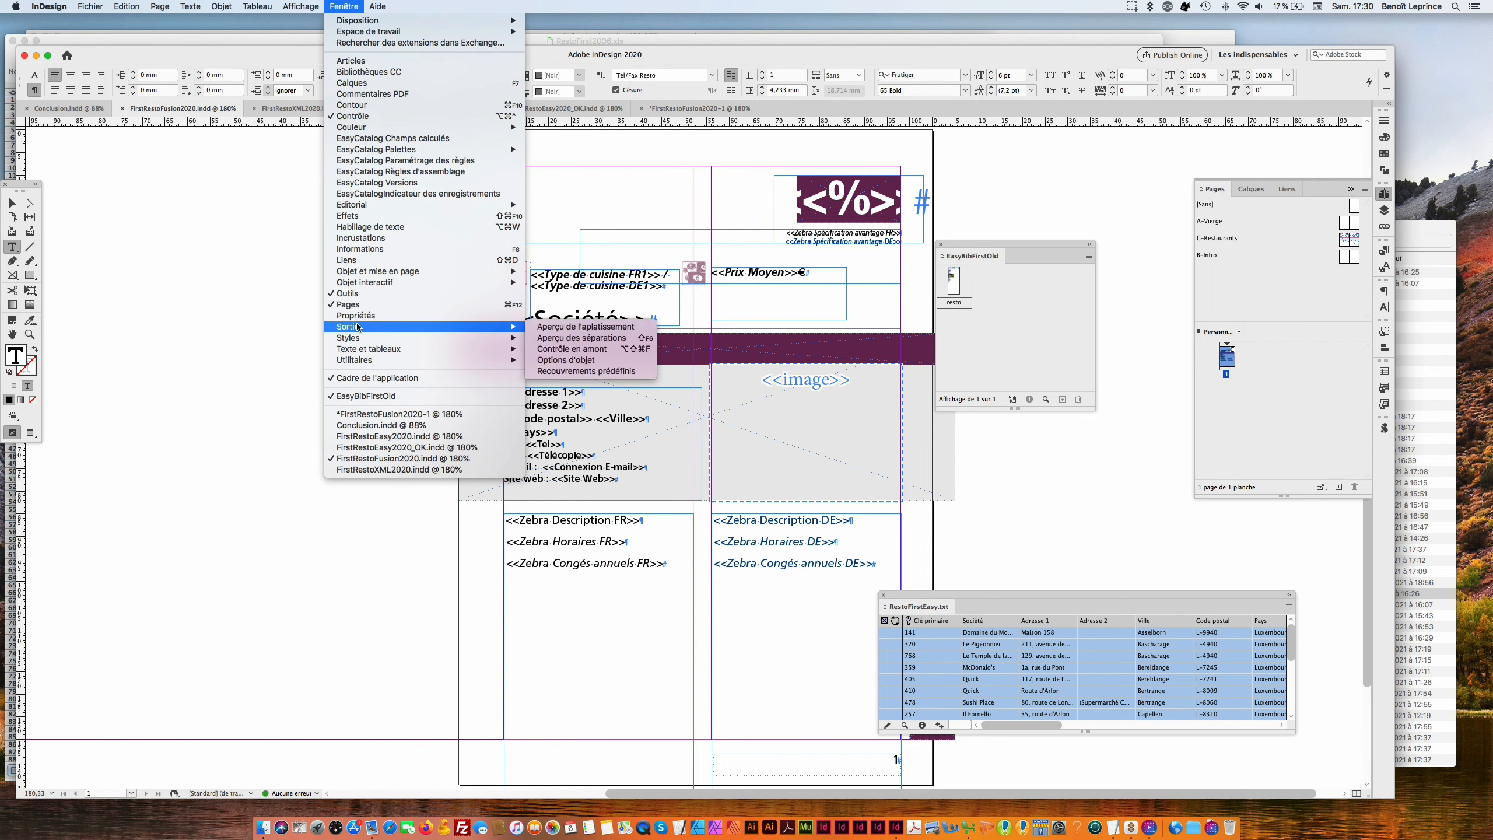
mouse_move(360, 360)
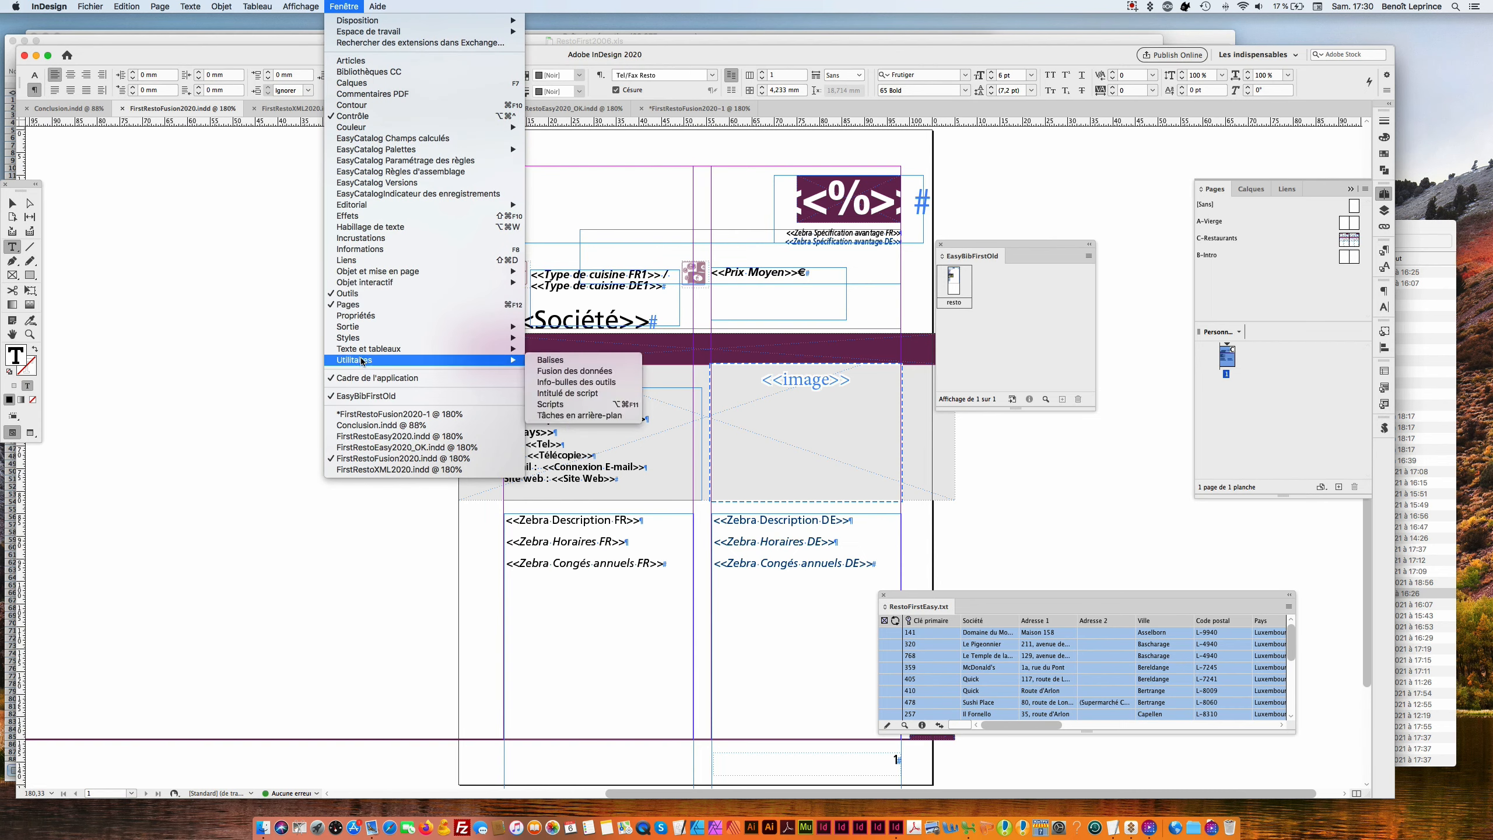
left_click(552, 372)
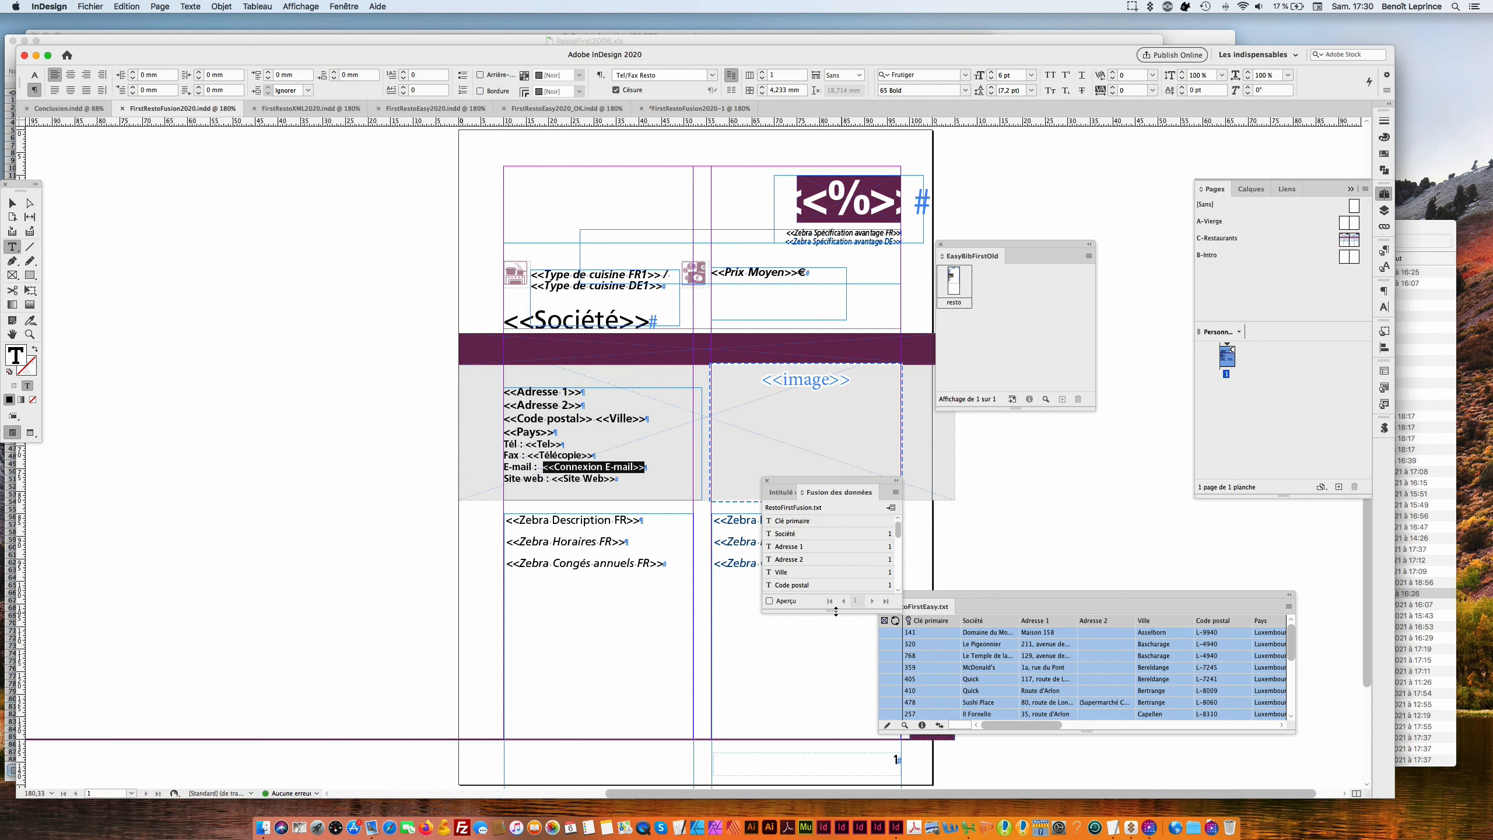
left_click_drag(834, 611, 842, 694)
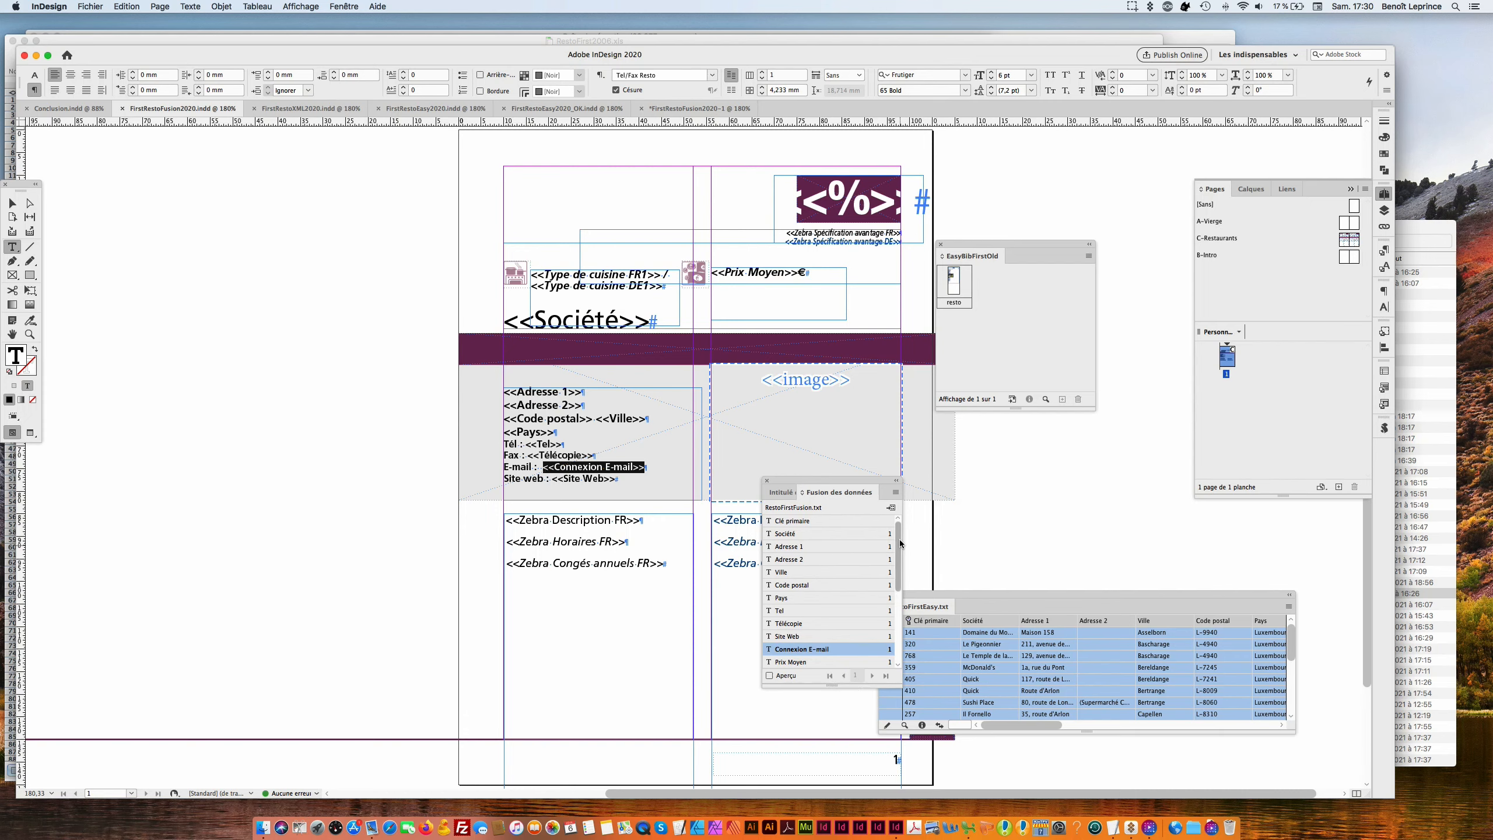
Create a merged document from all records, one record per page, with blank lines removed for empty fields.
left_click(894, 492)
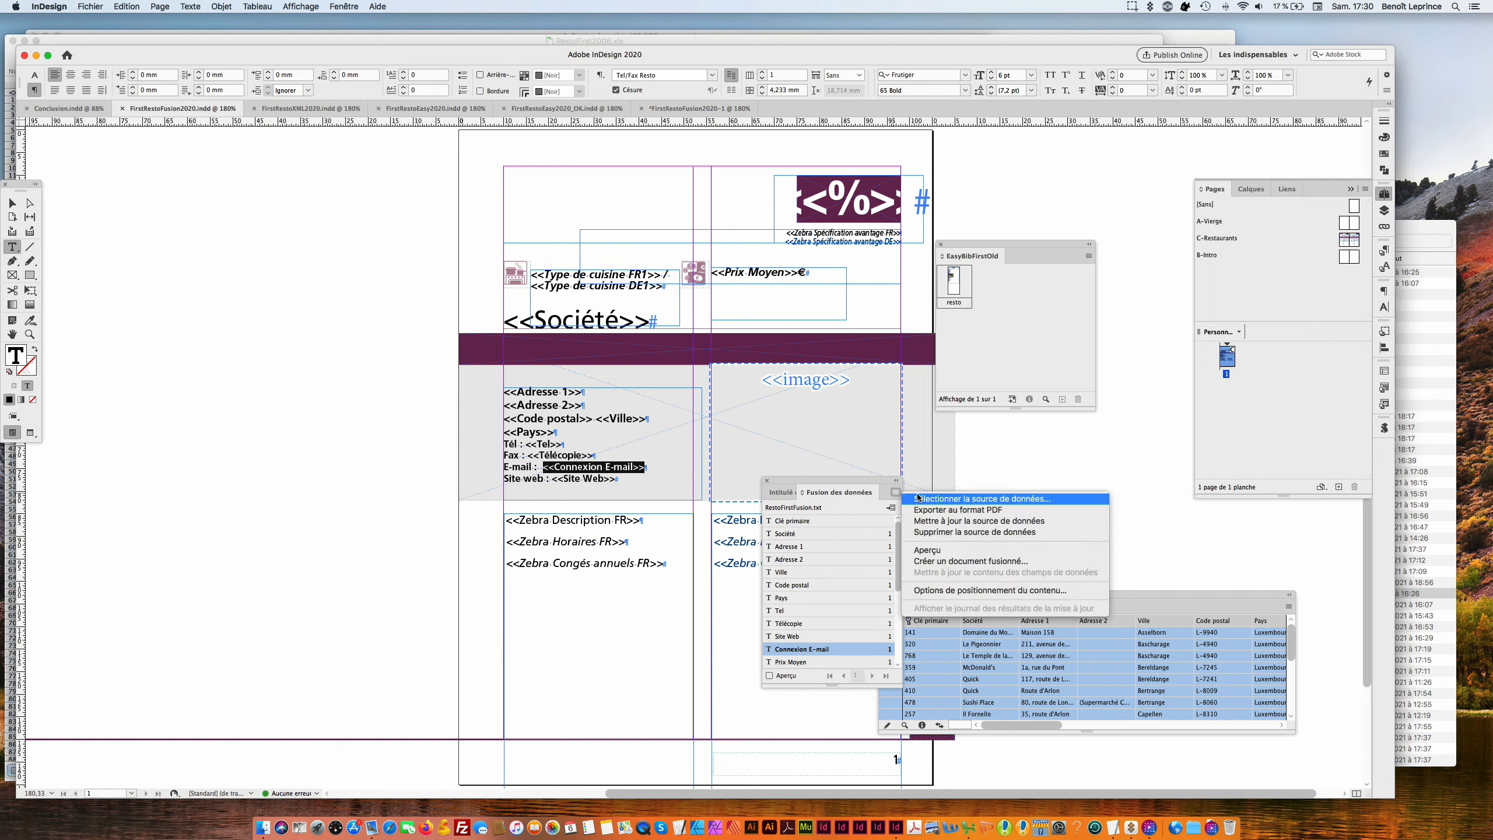
left_click(961, 562)
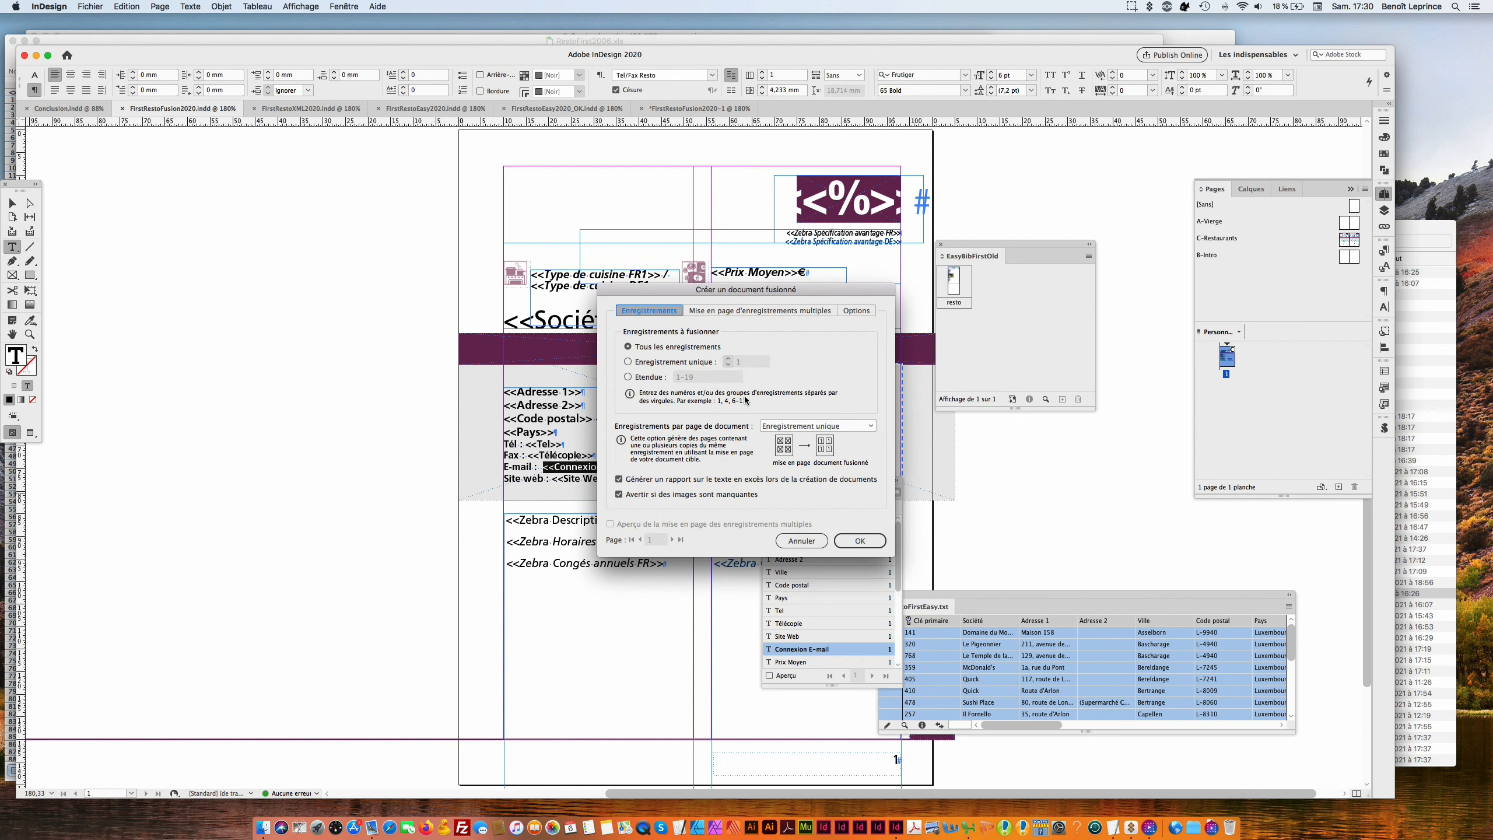
left_click(852, 312)
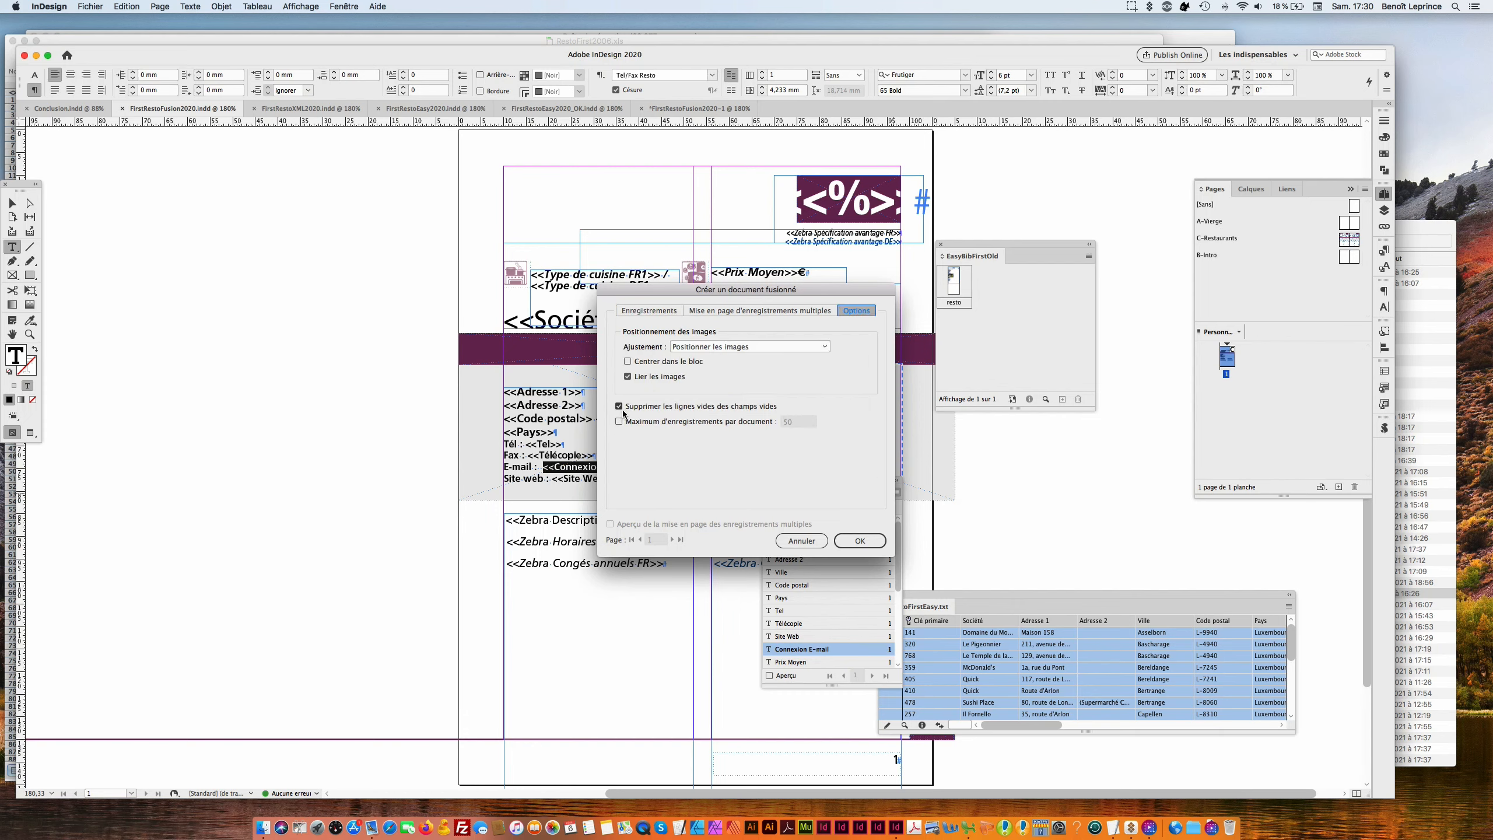
left_click(620, 406)
left_click(620, 406)
left_click(862, 541)
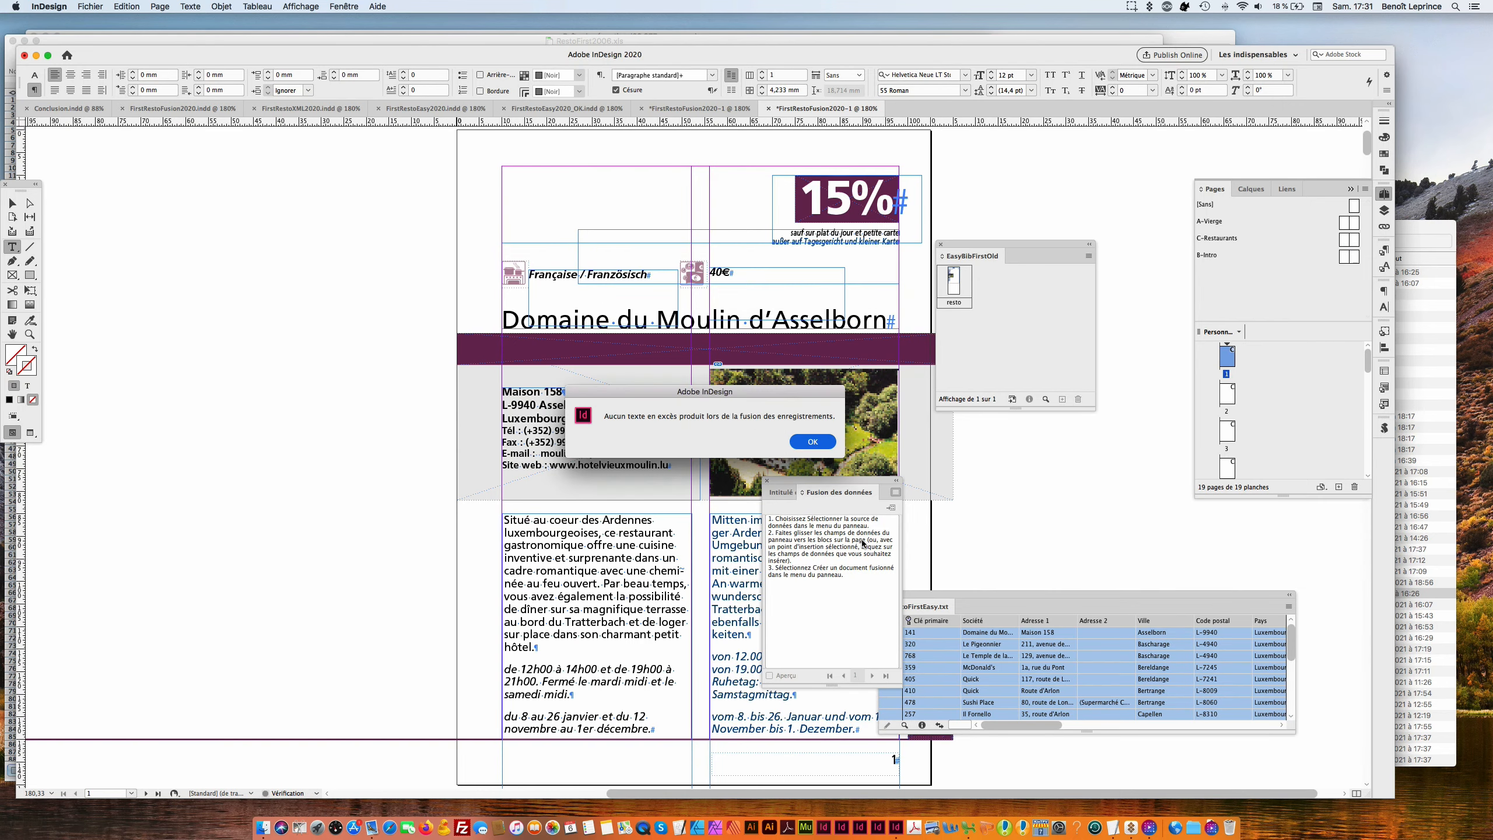
left_click(813, 441)
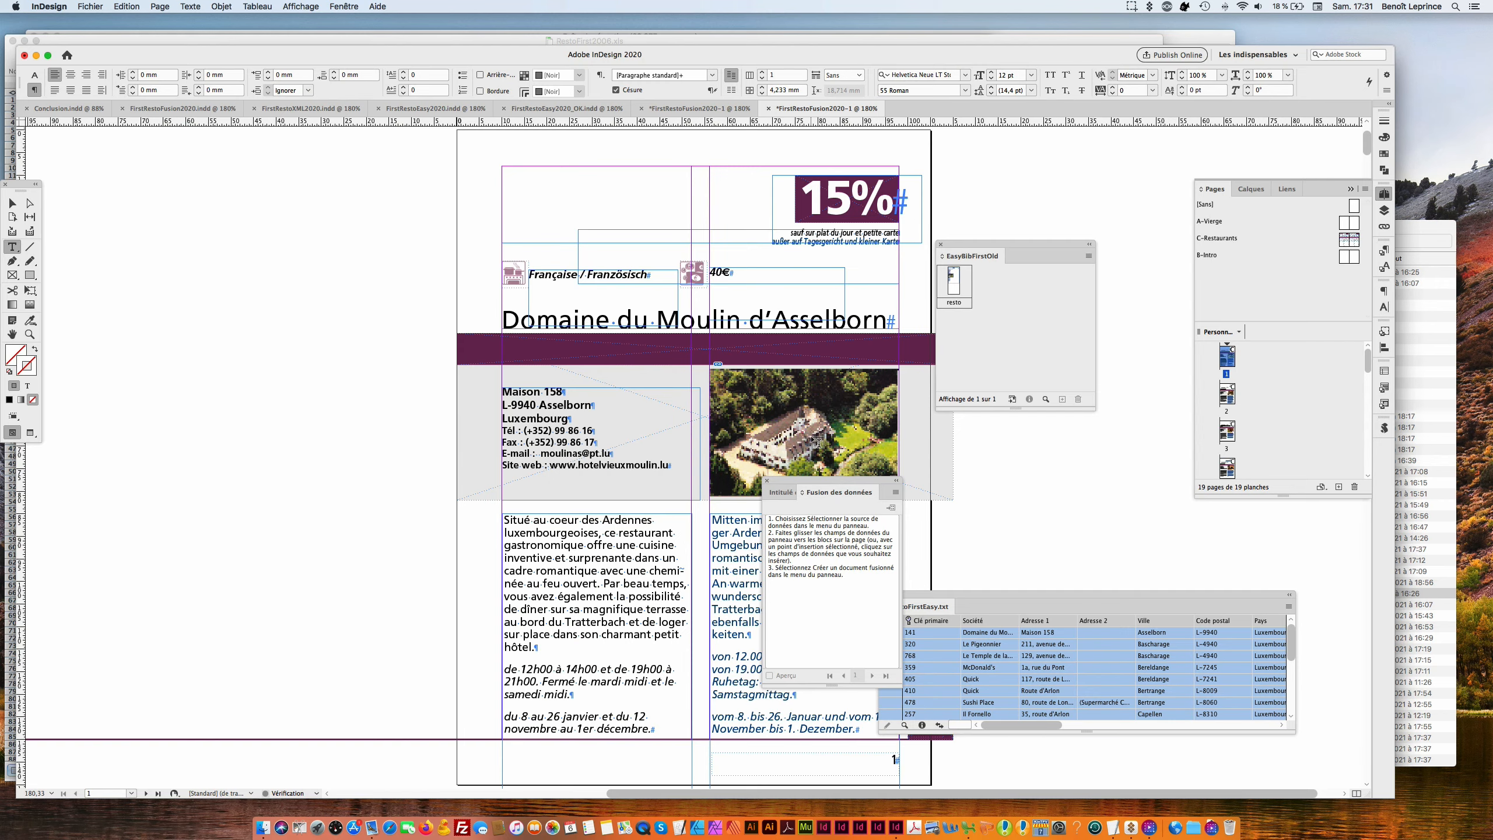
Turn off shuffling for the merged document's selected first spread and for its document pages.
scroll(604, 406, "down", 5)
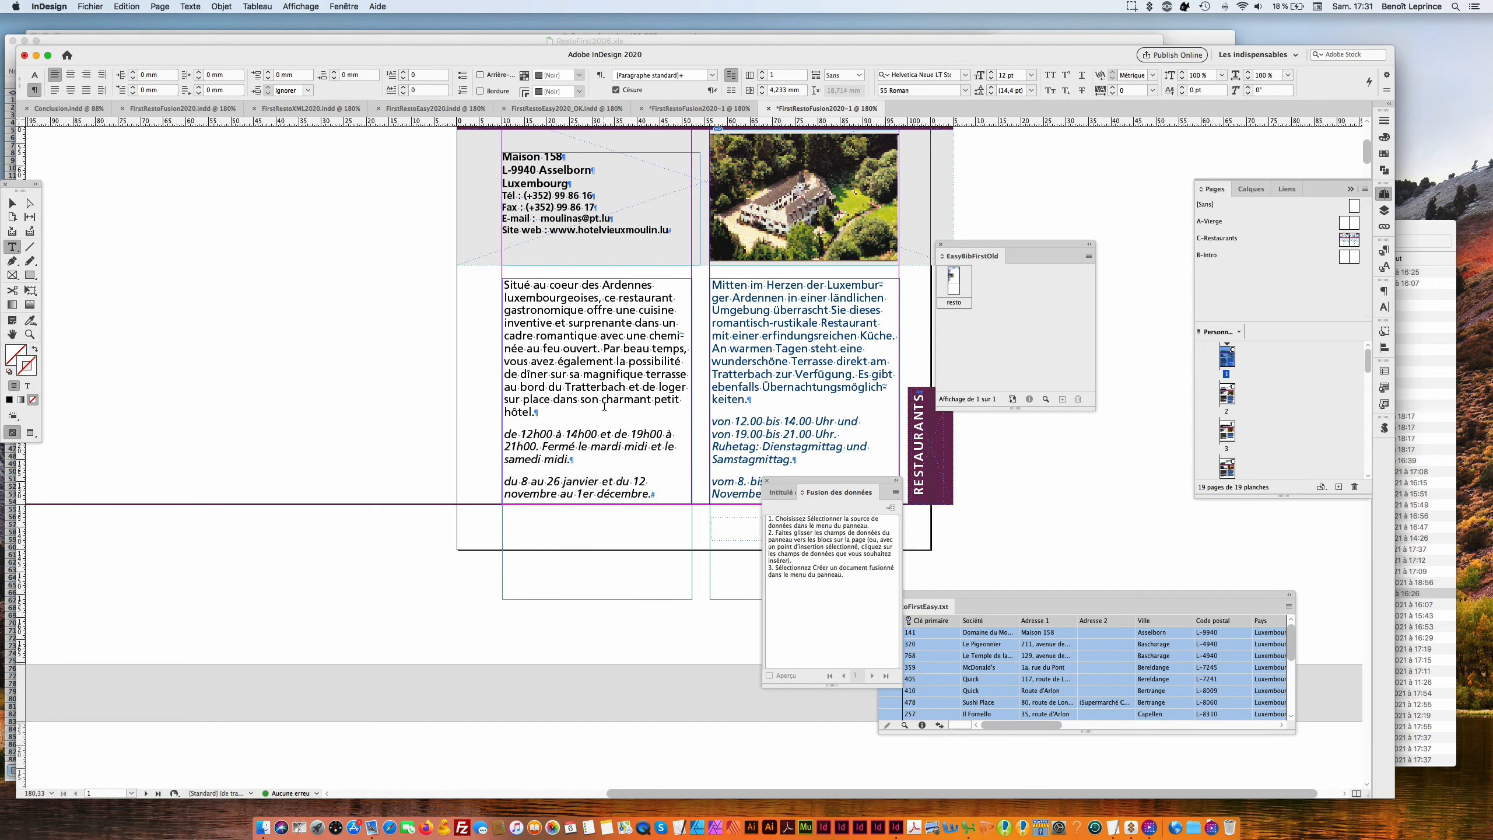
scroll(604, 406, "down", 10)
scroll(608, 412, "down", 2)
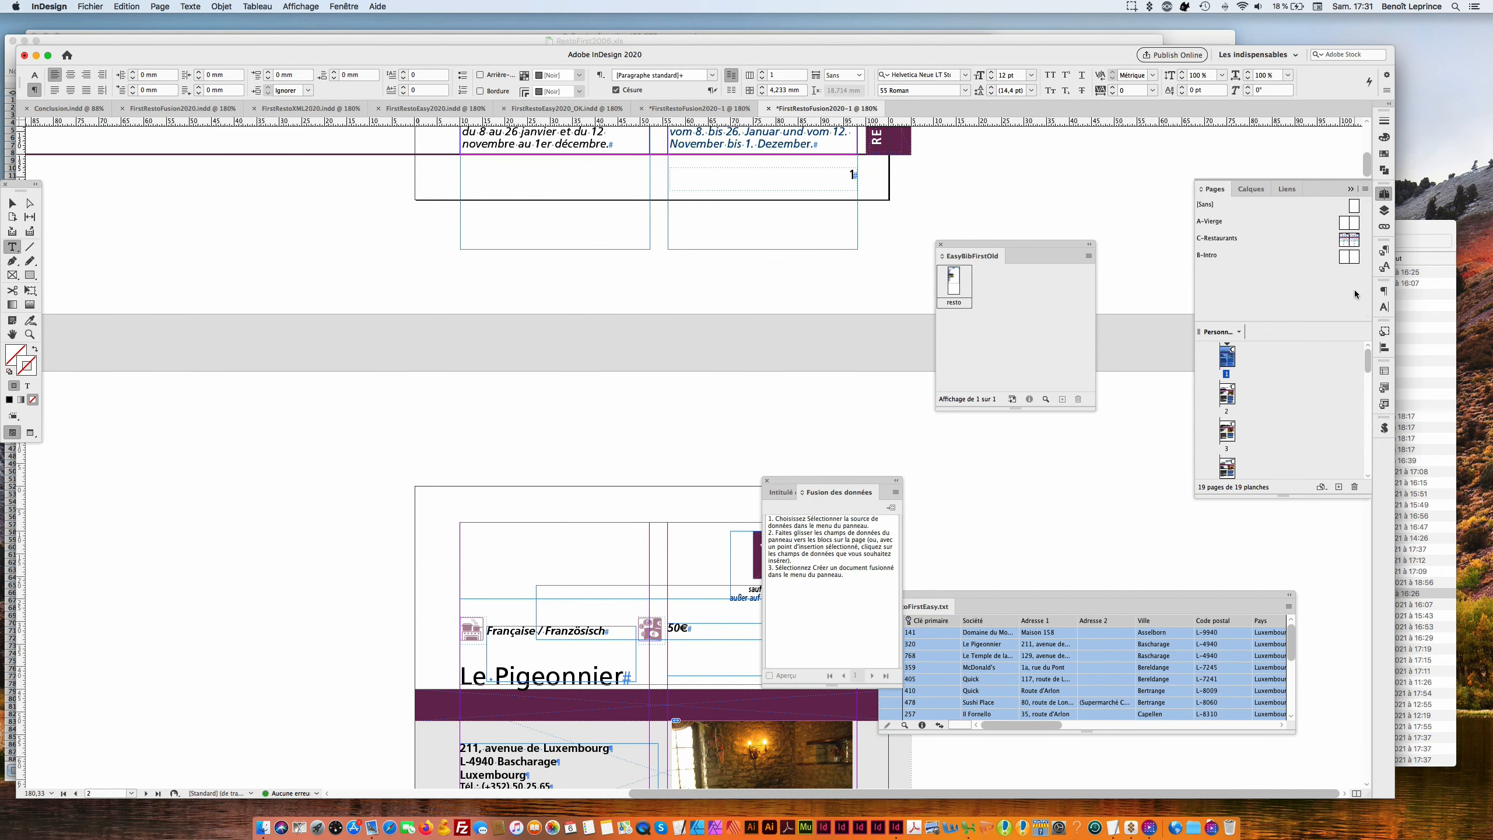
left_click(1364, 190)
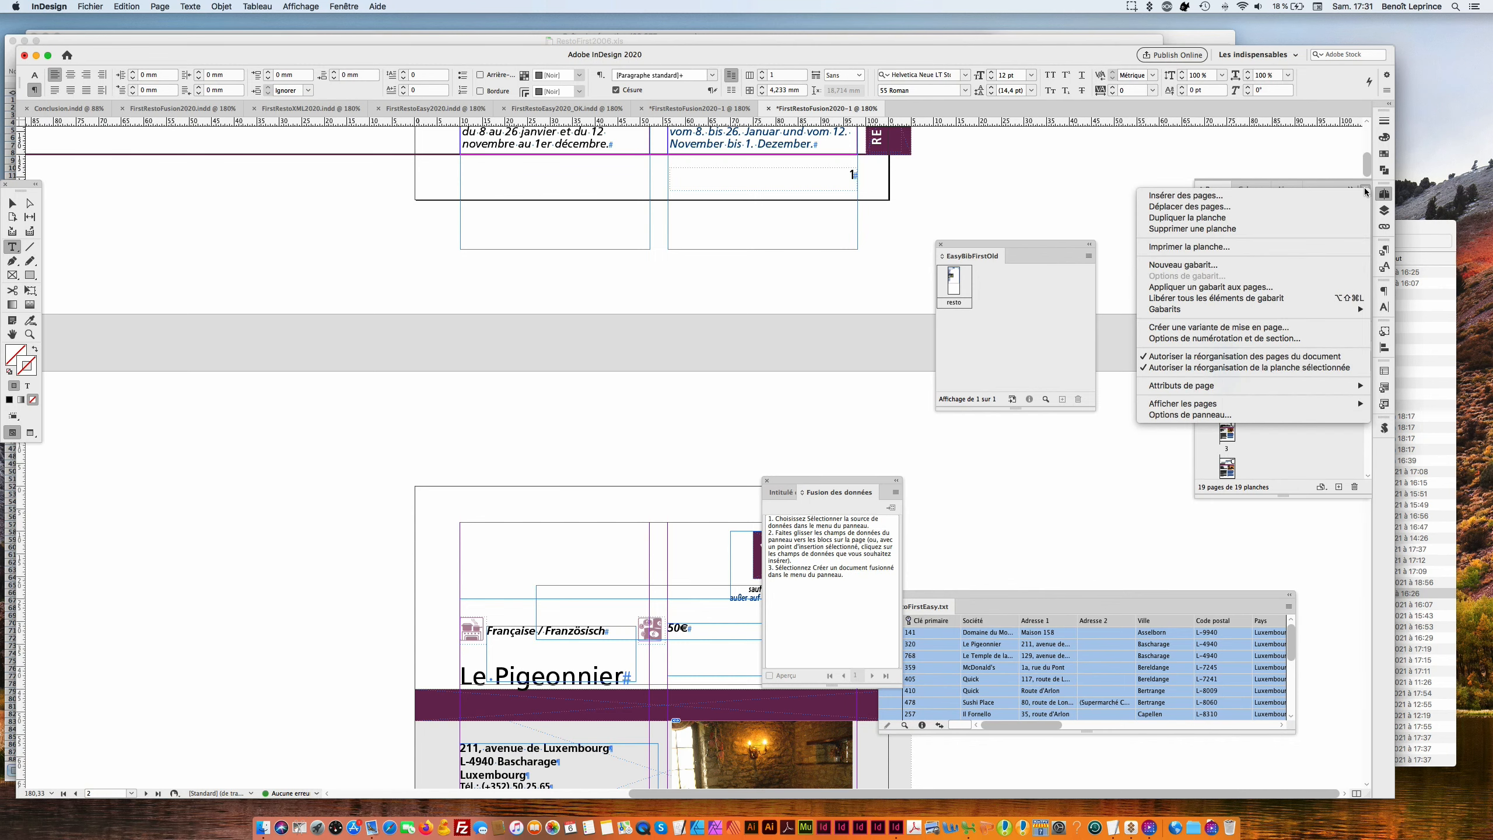
left_click(1297, 368)
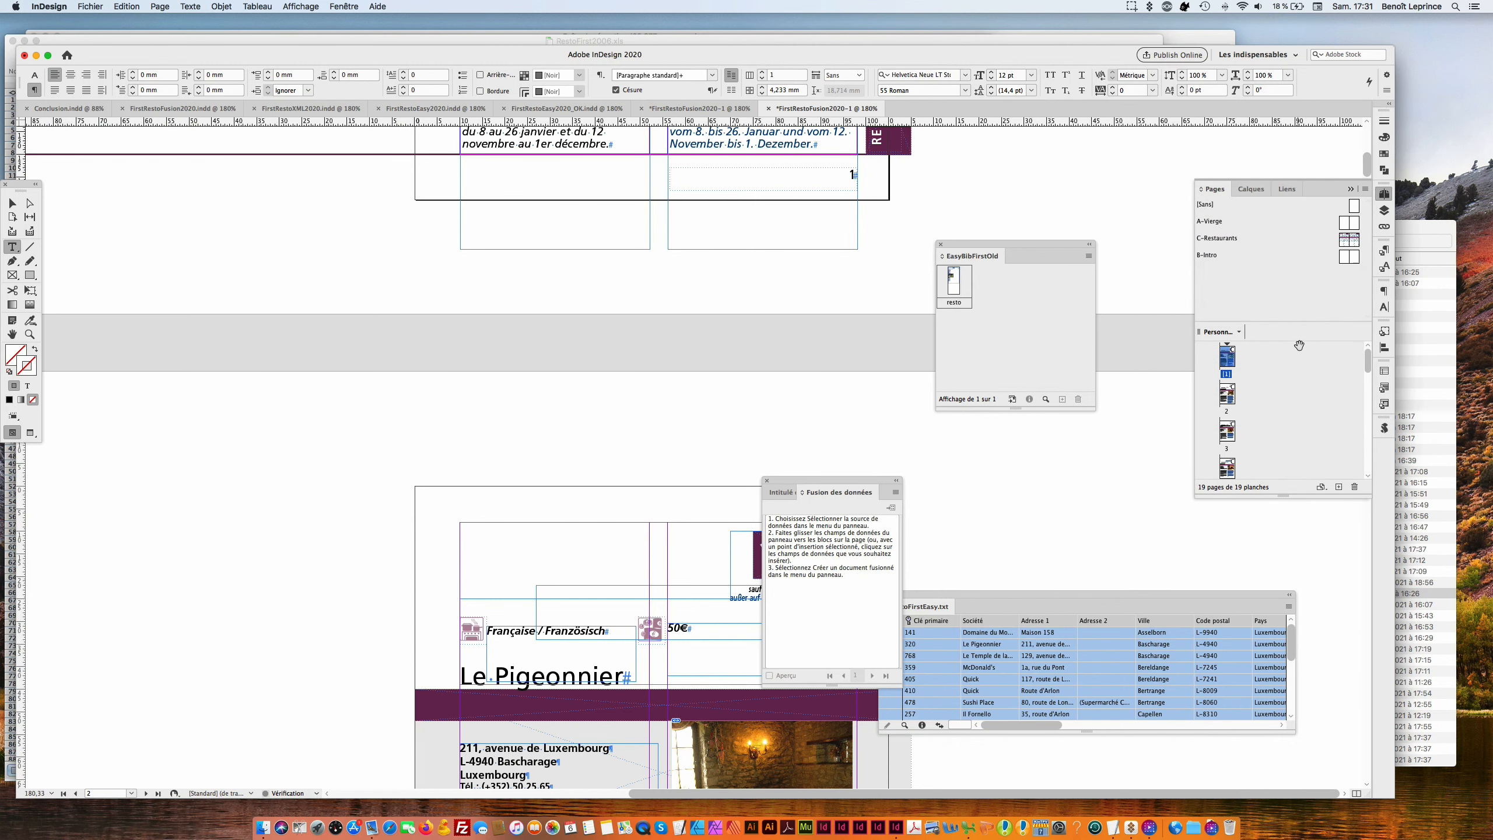
left_click(1366, 190)
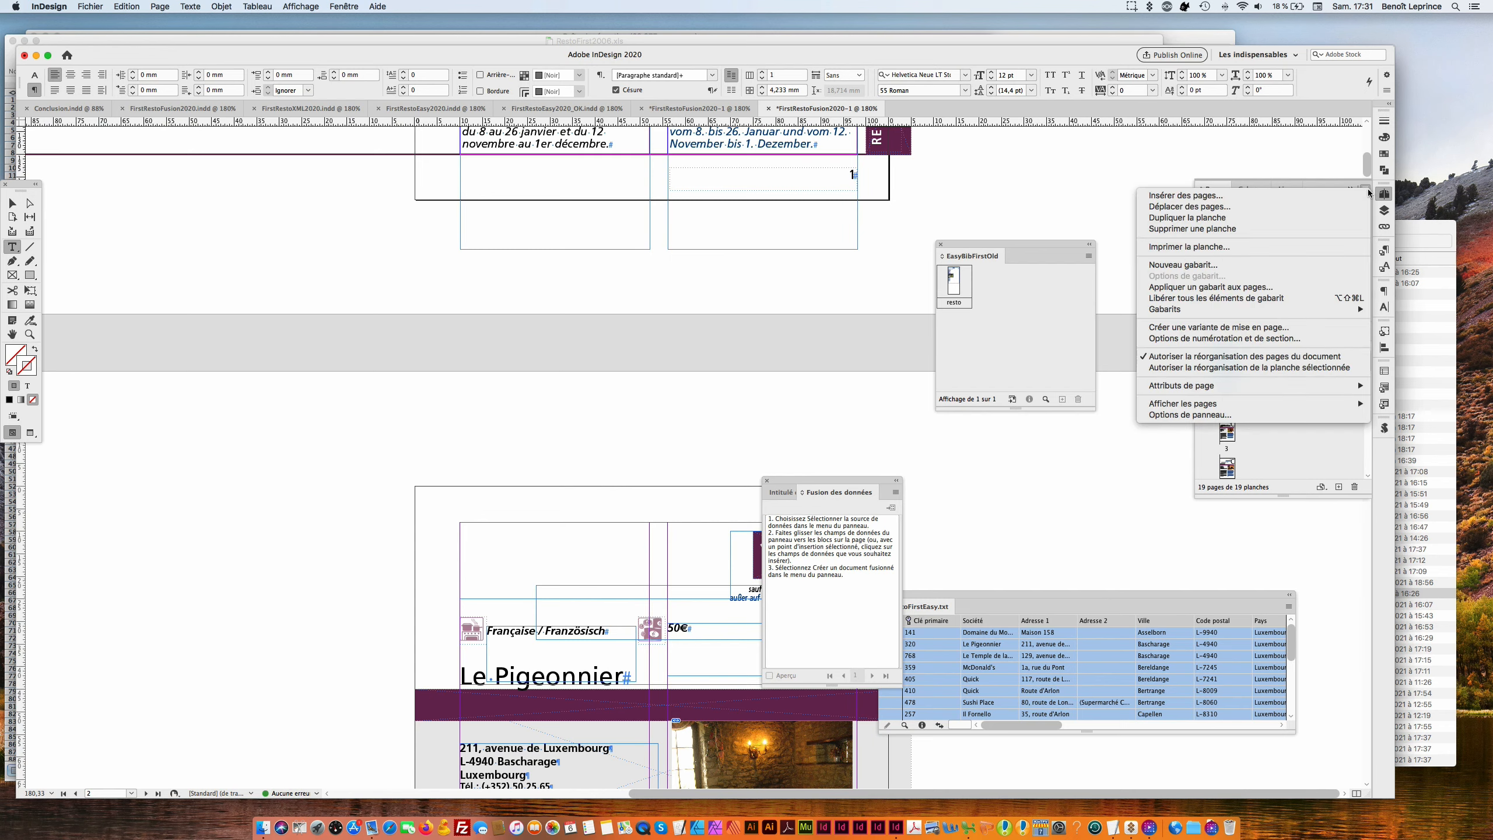
left_click(1293, 357)
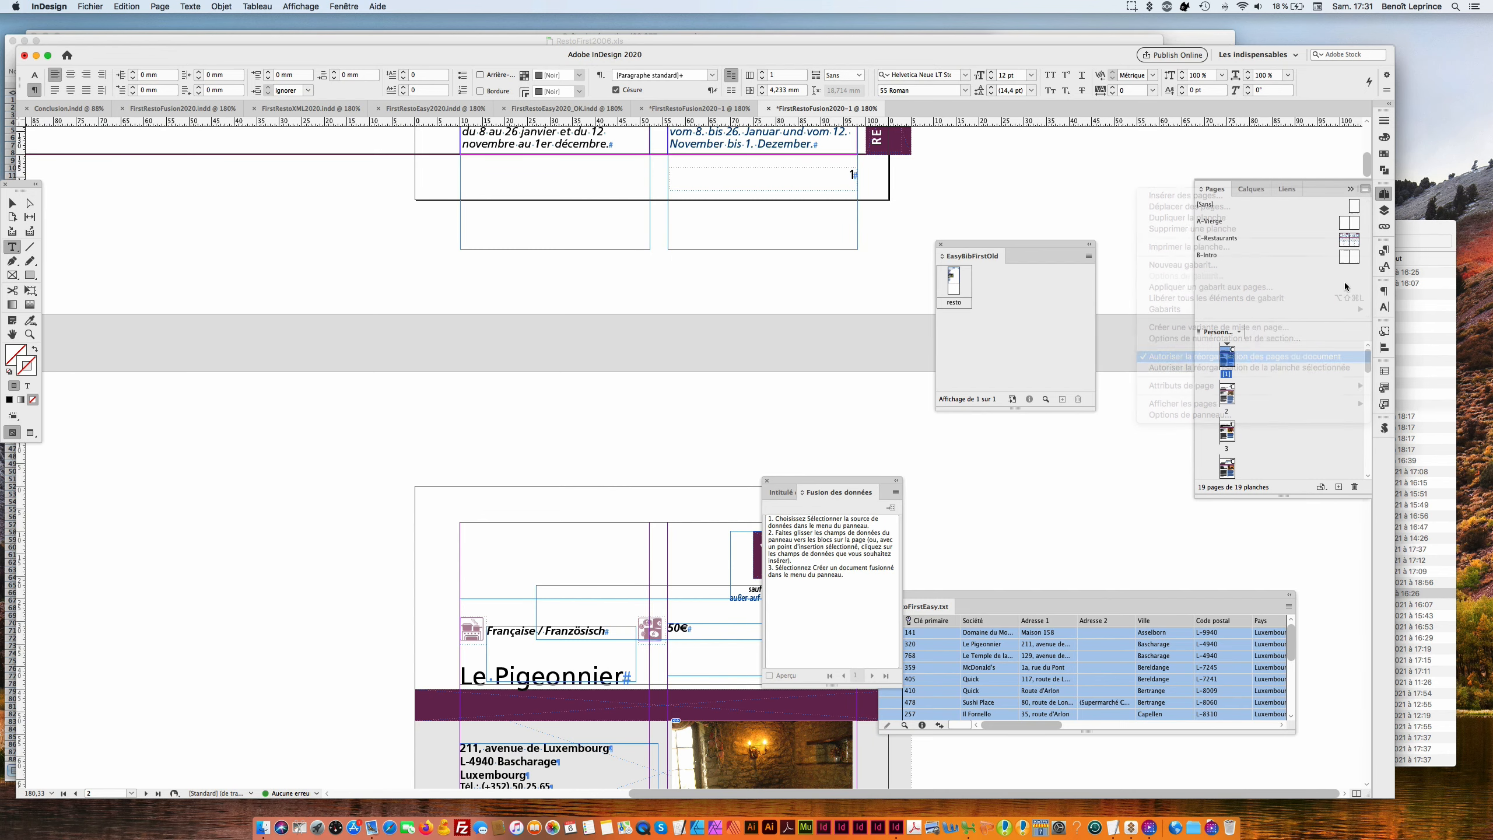
Allow document pages to shuffle again, without preserving the current number of pages per spread.
left_click(1364, 189)
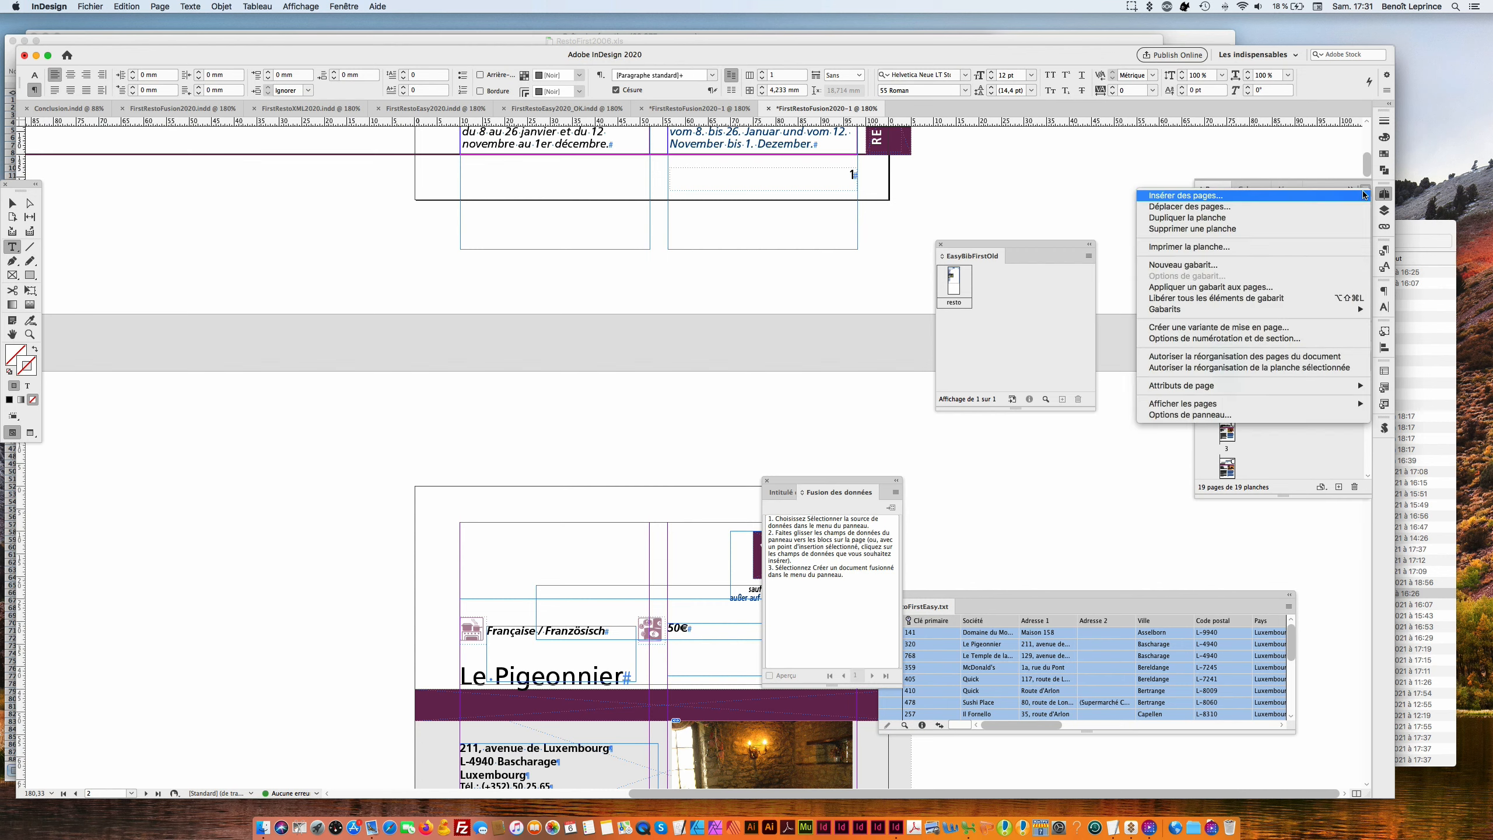
left_click(1293, 356)
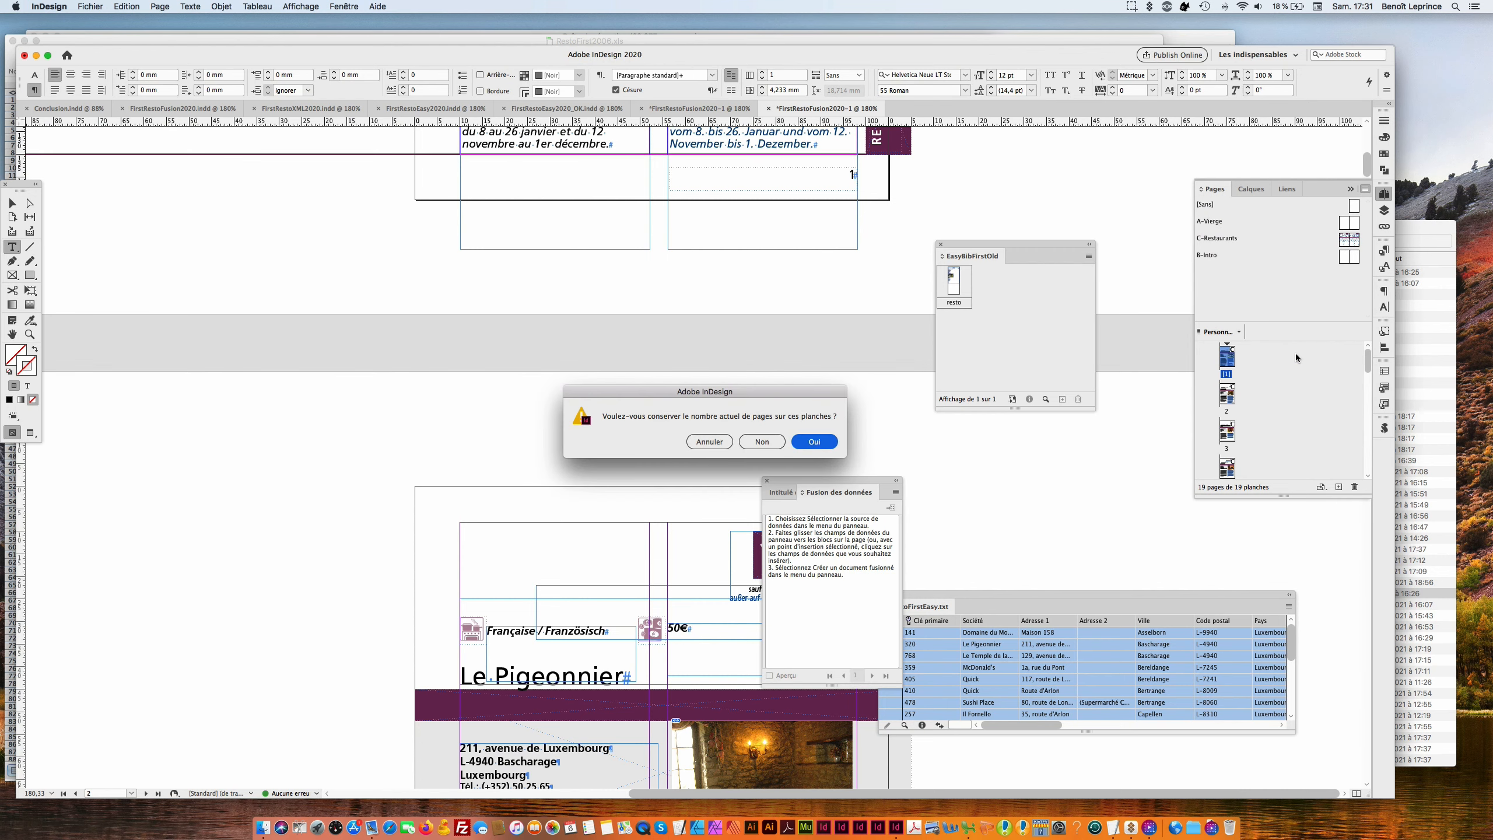
left_click(755, 442)
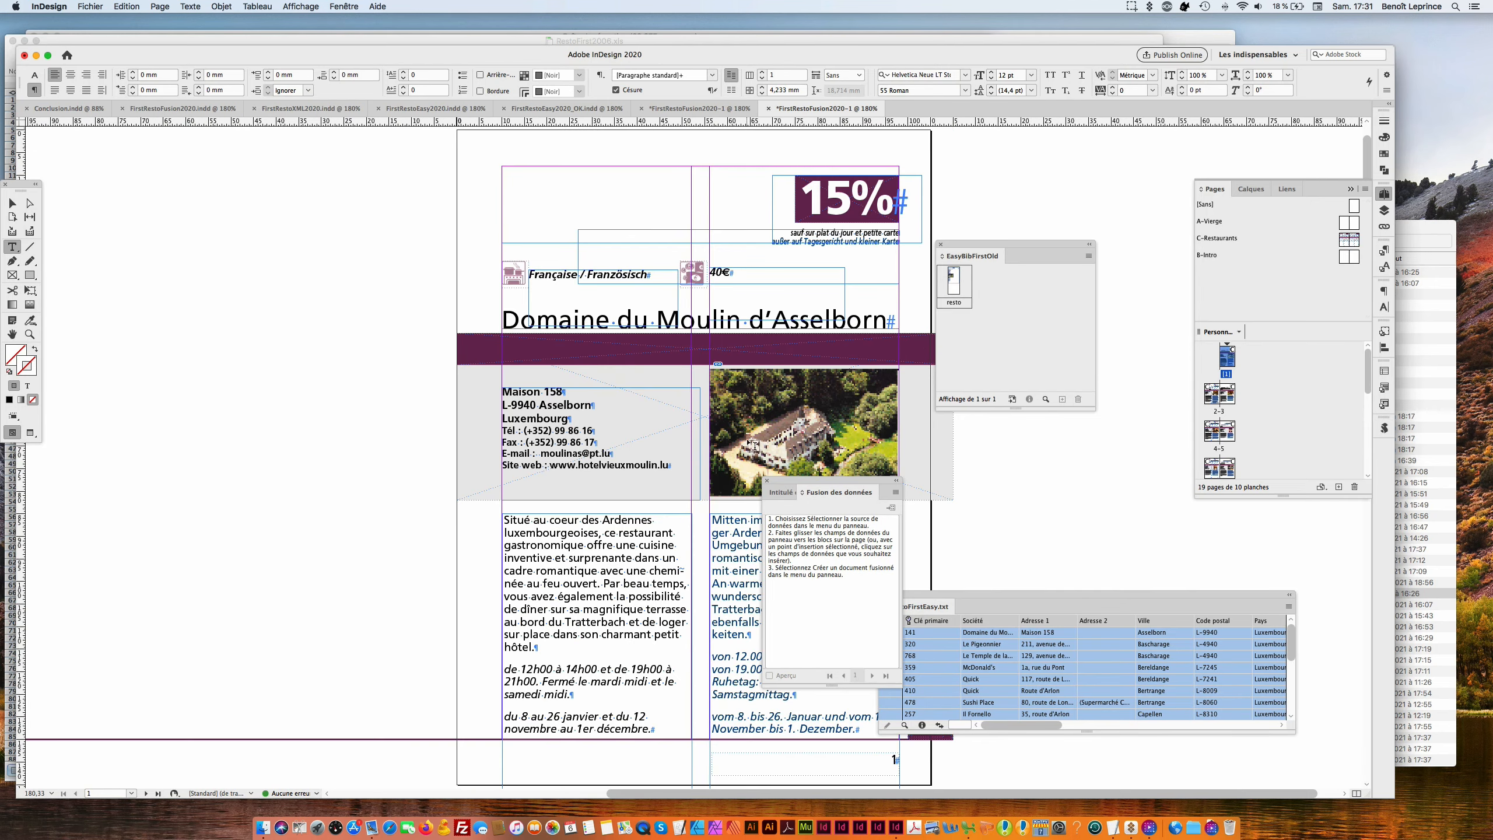
Examine the merged facing-page spreads through pages 4-5, with guides and frames hidden in Preview mode.
scroll(269, 482, "down", 5)
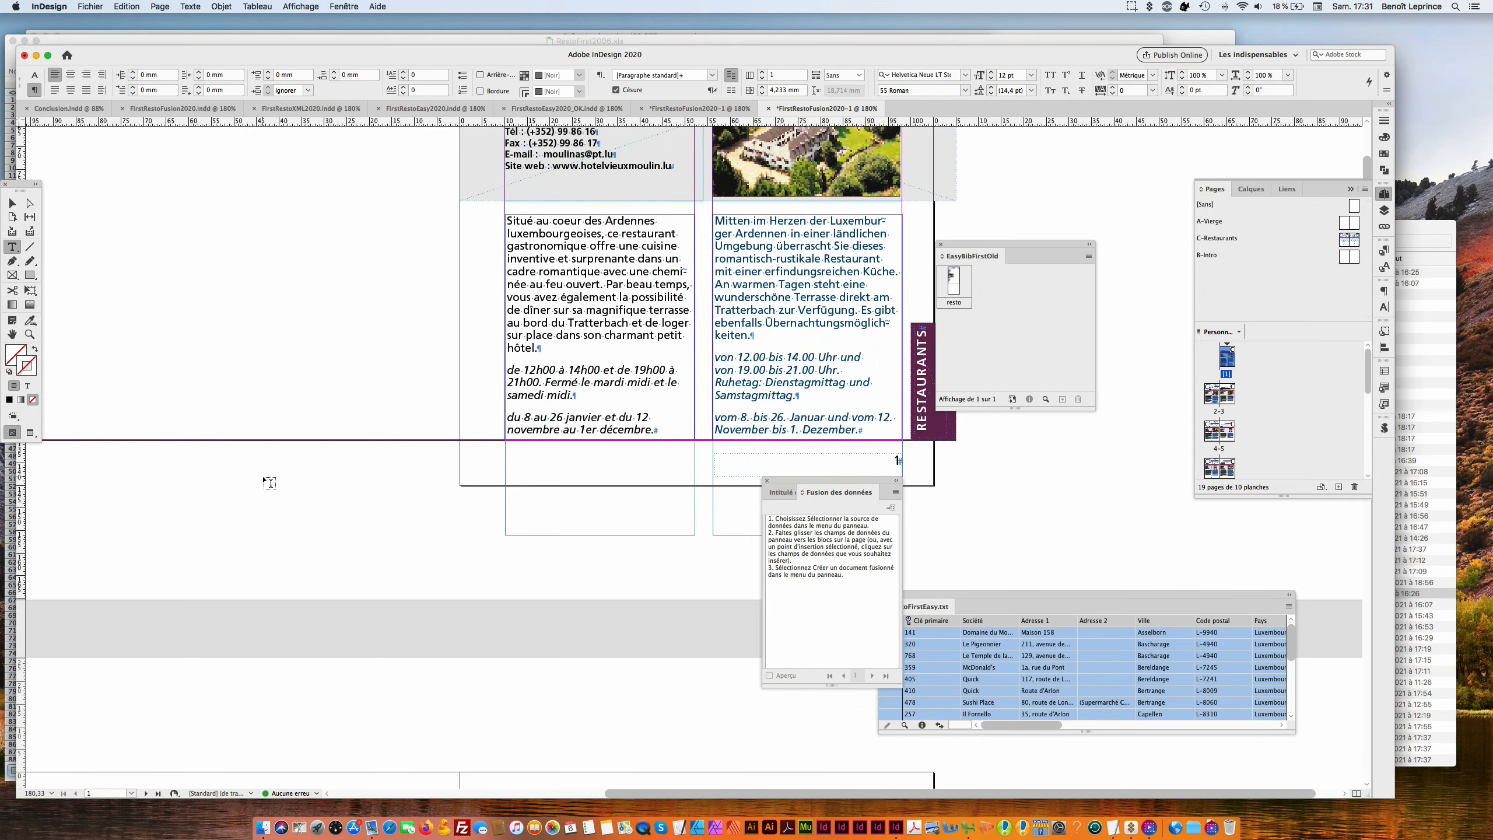
scroll(269, 482, "down", 10)
scroll(270, 482, "down", 5)
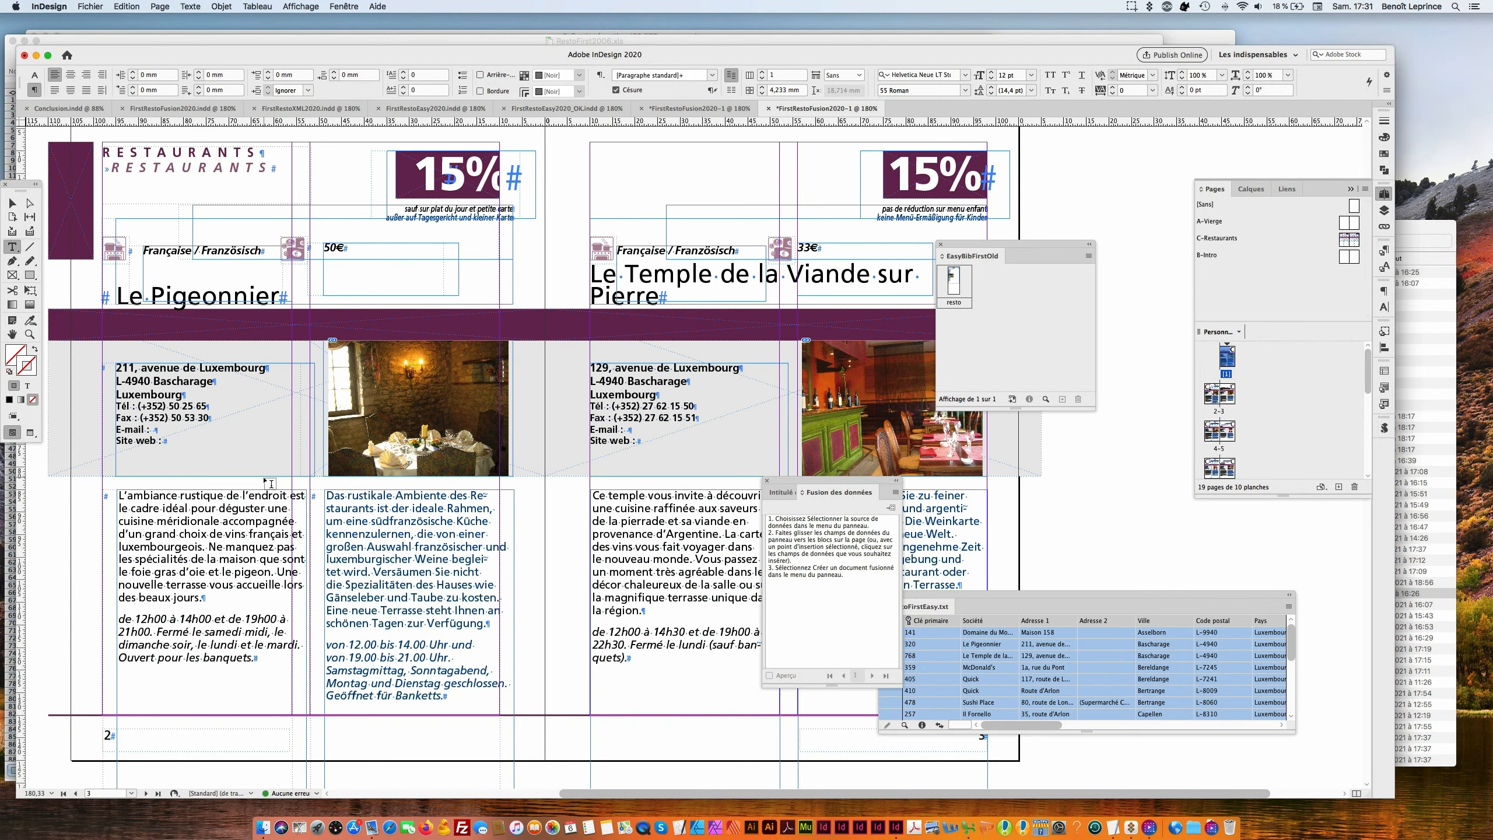
left_click(31, 433)
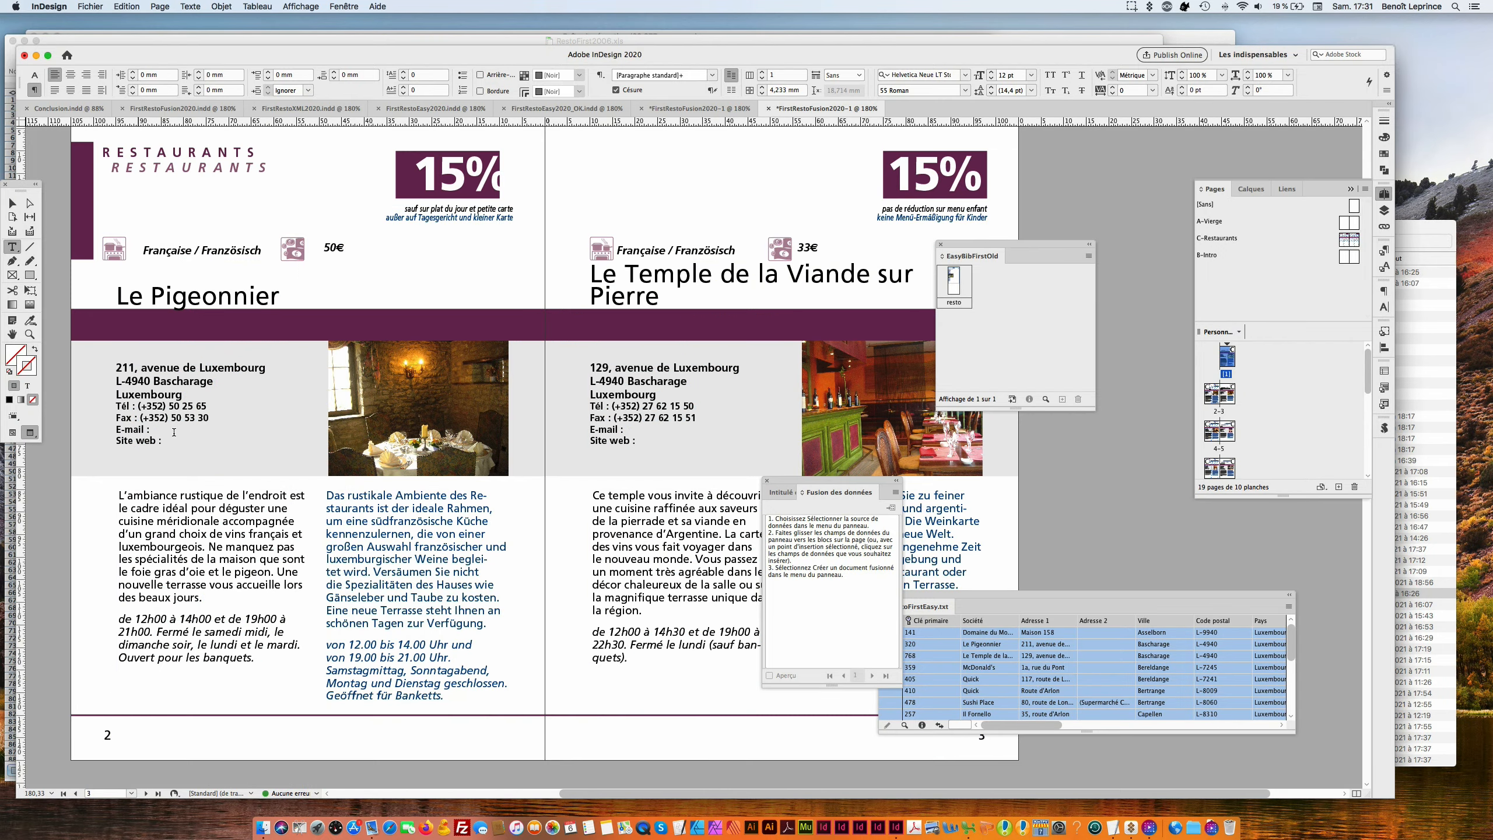
scroll(236, 437, "down", 15)
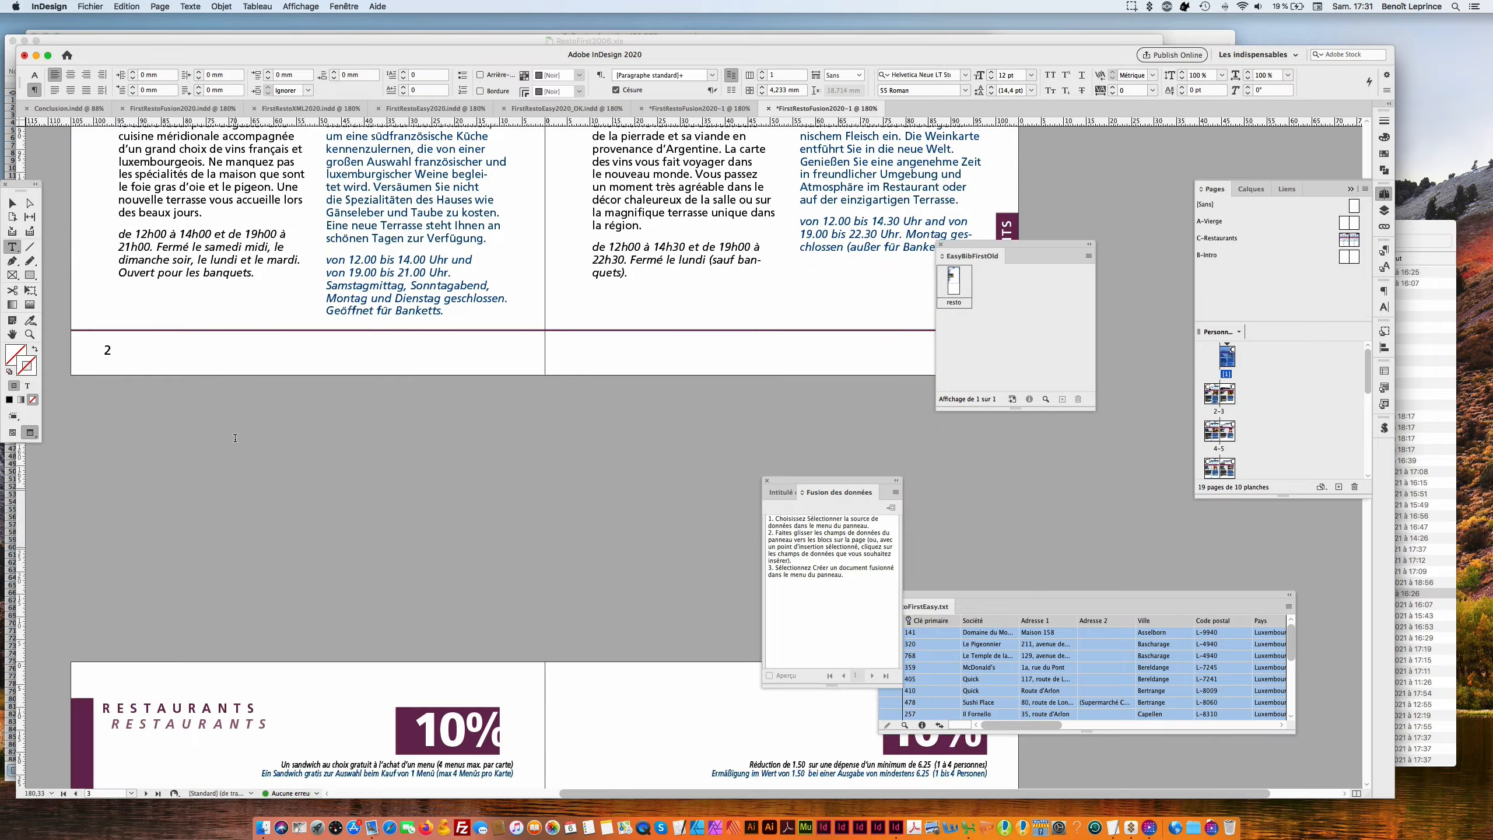
scroll(241, 444, "down", 5)
scroll(235, 438, "up", 8)
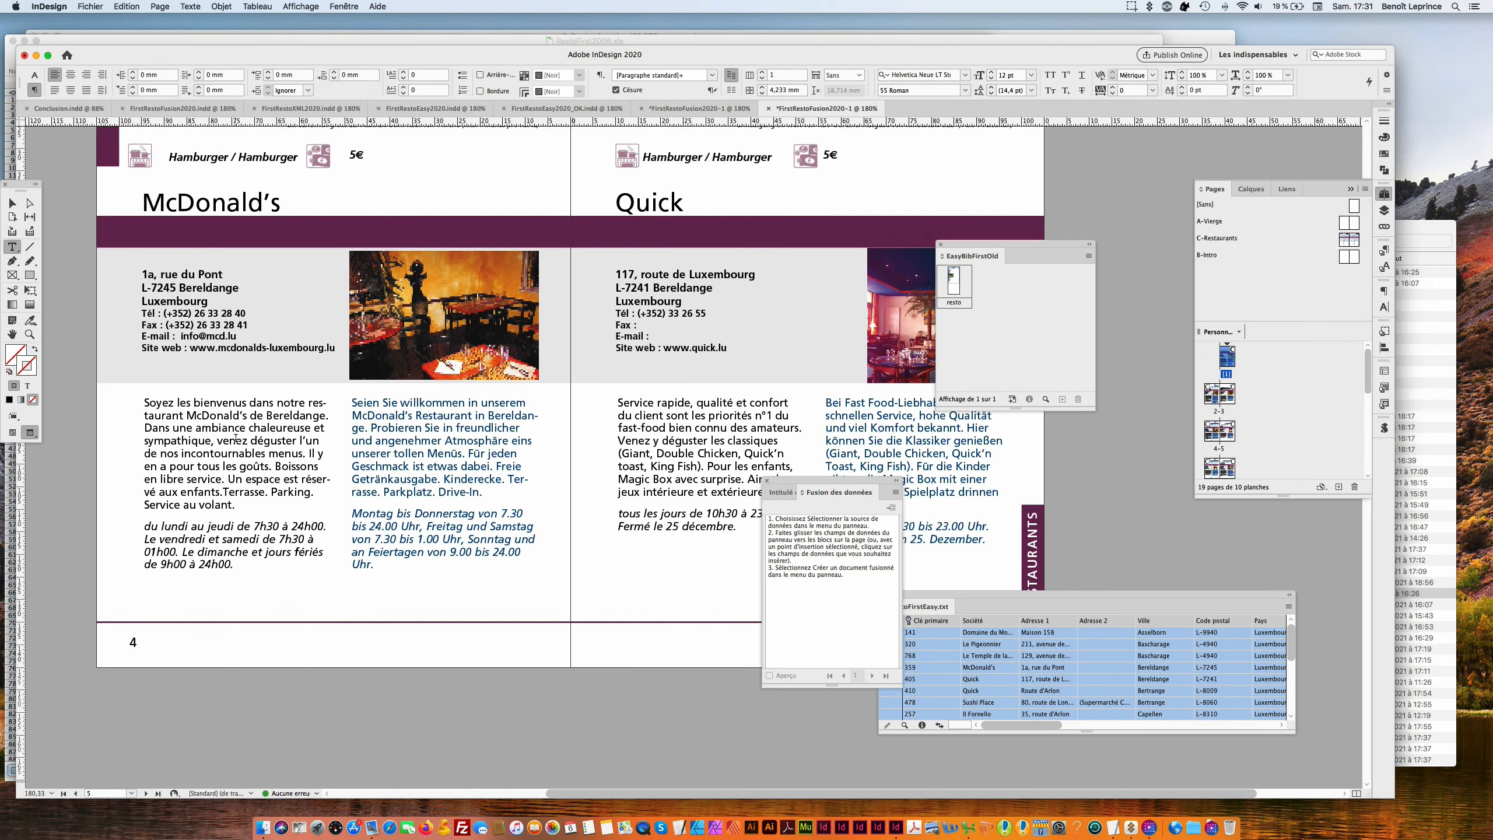
scroll(235, 438, "down", 2)
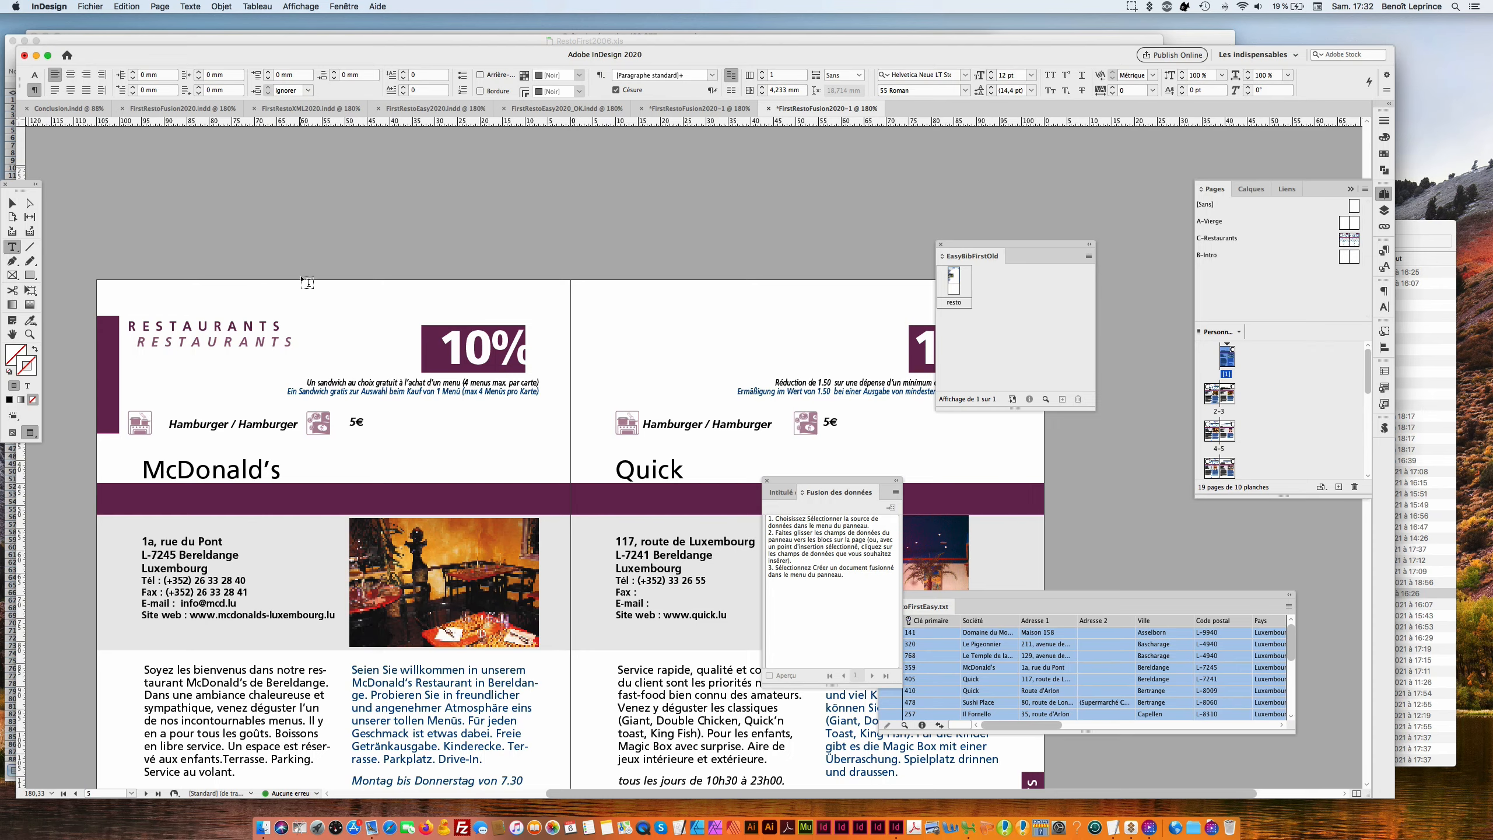
scroll(291, 285, "down", 6)
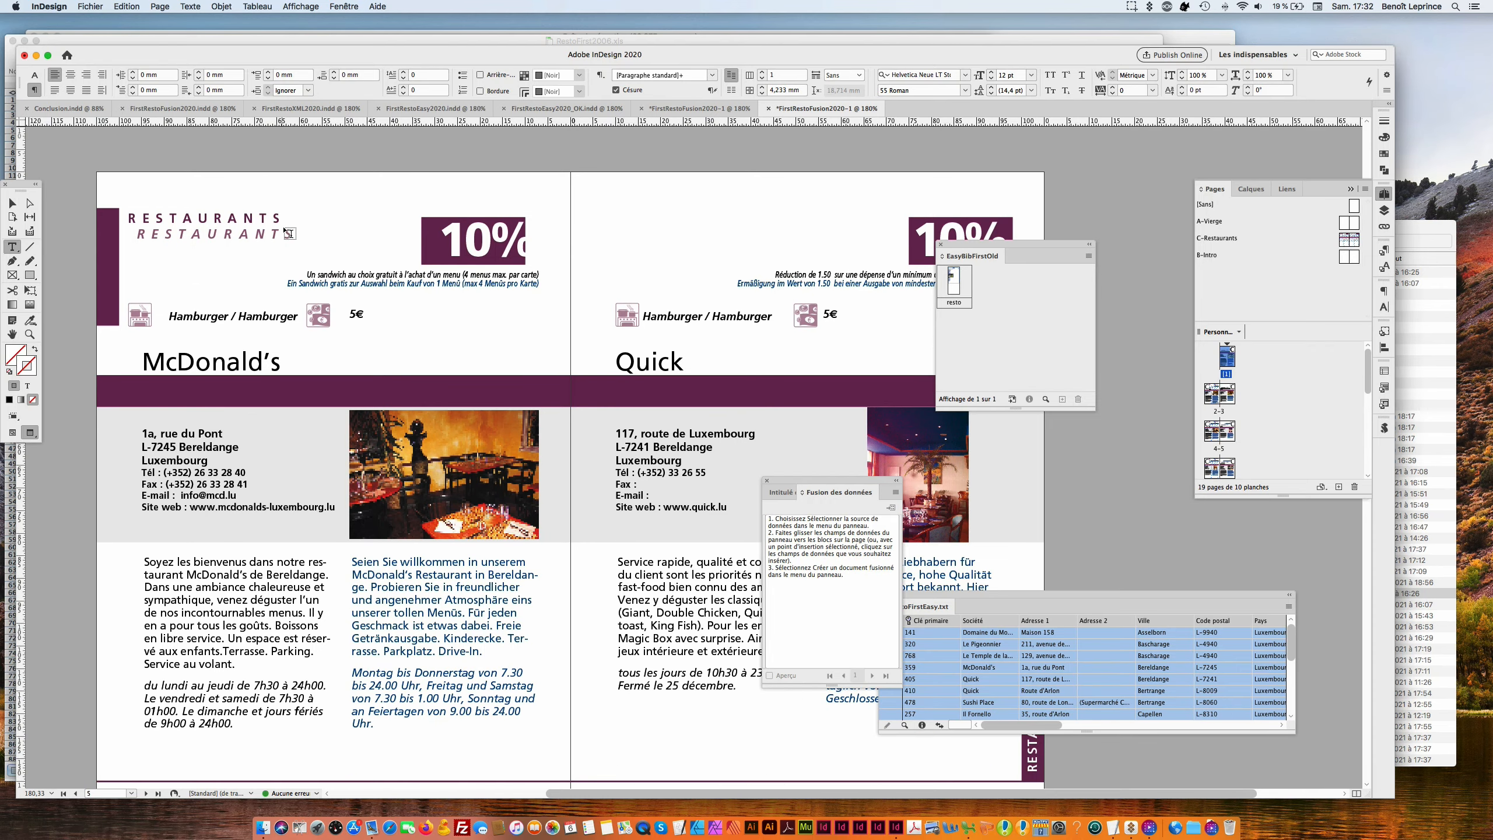
Bring up FirstRestoXML2020.indd and expand the restau element in its XML structure to examine the tags.
left_click(326, 111)
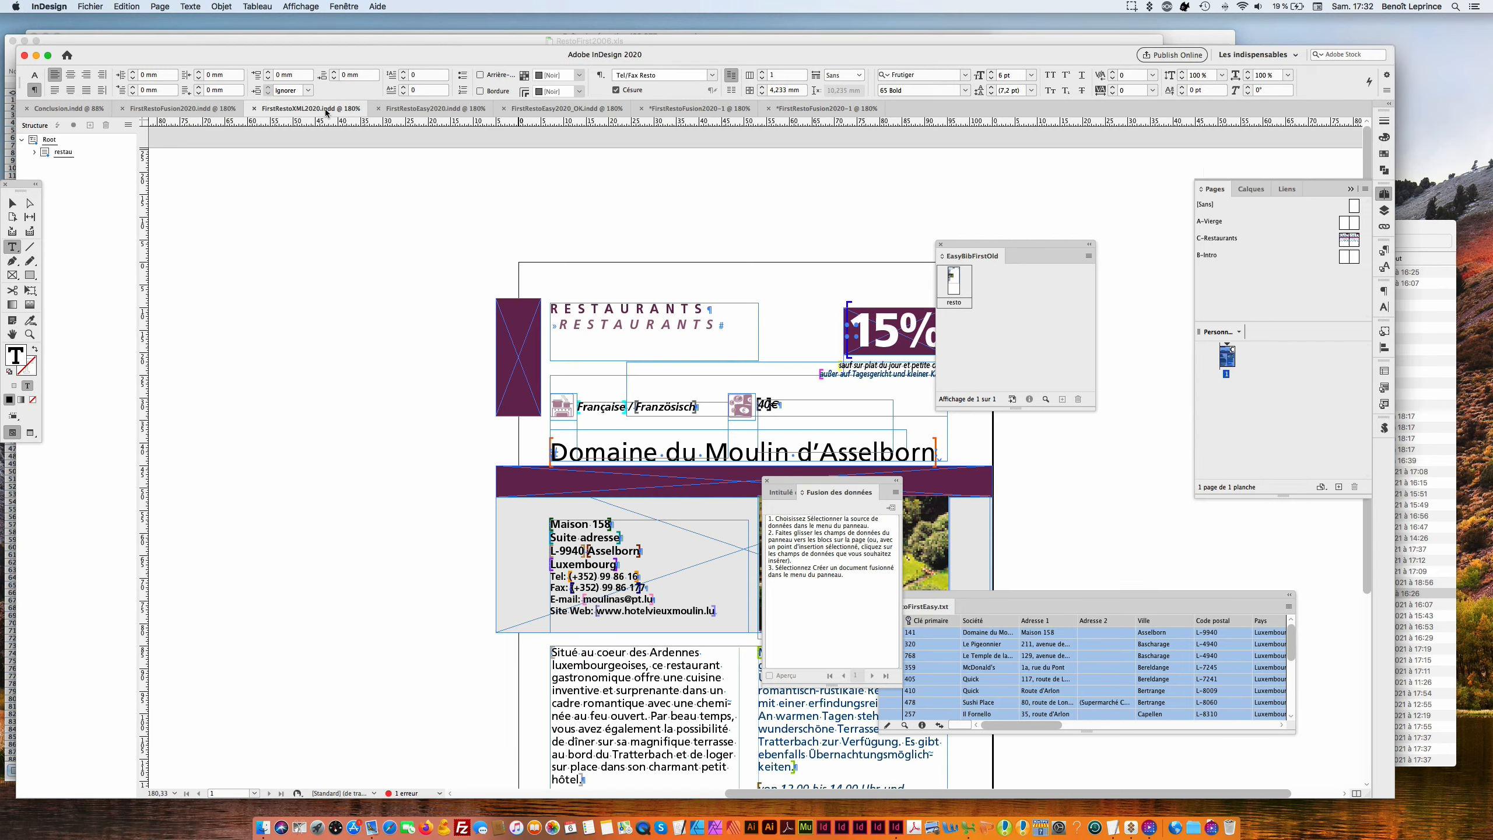
scroll(335, 210, "down", 5)
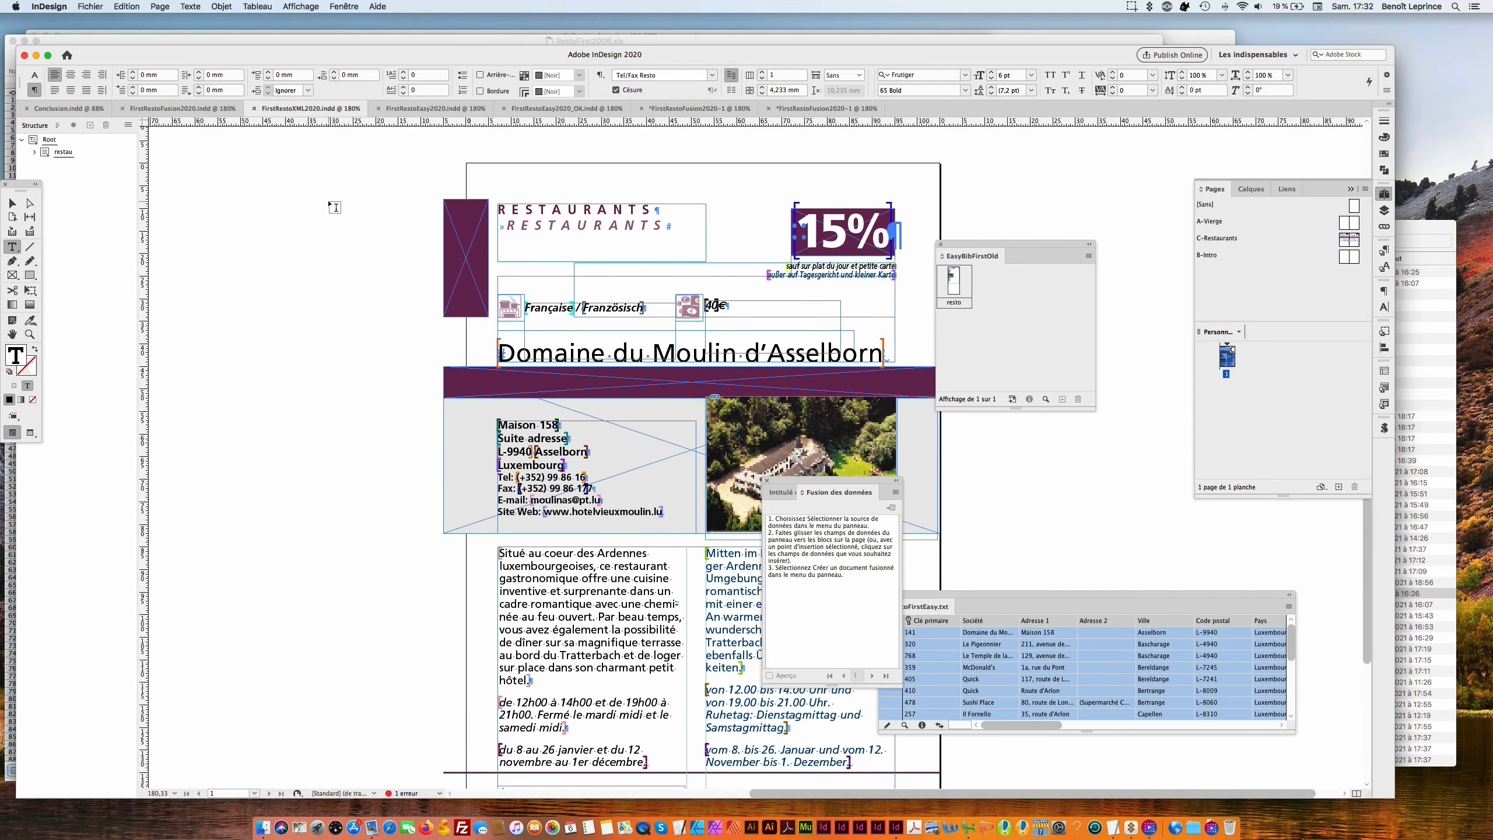
scroll(334, 210, "right", 5)
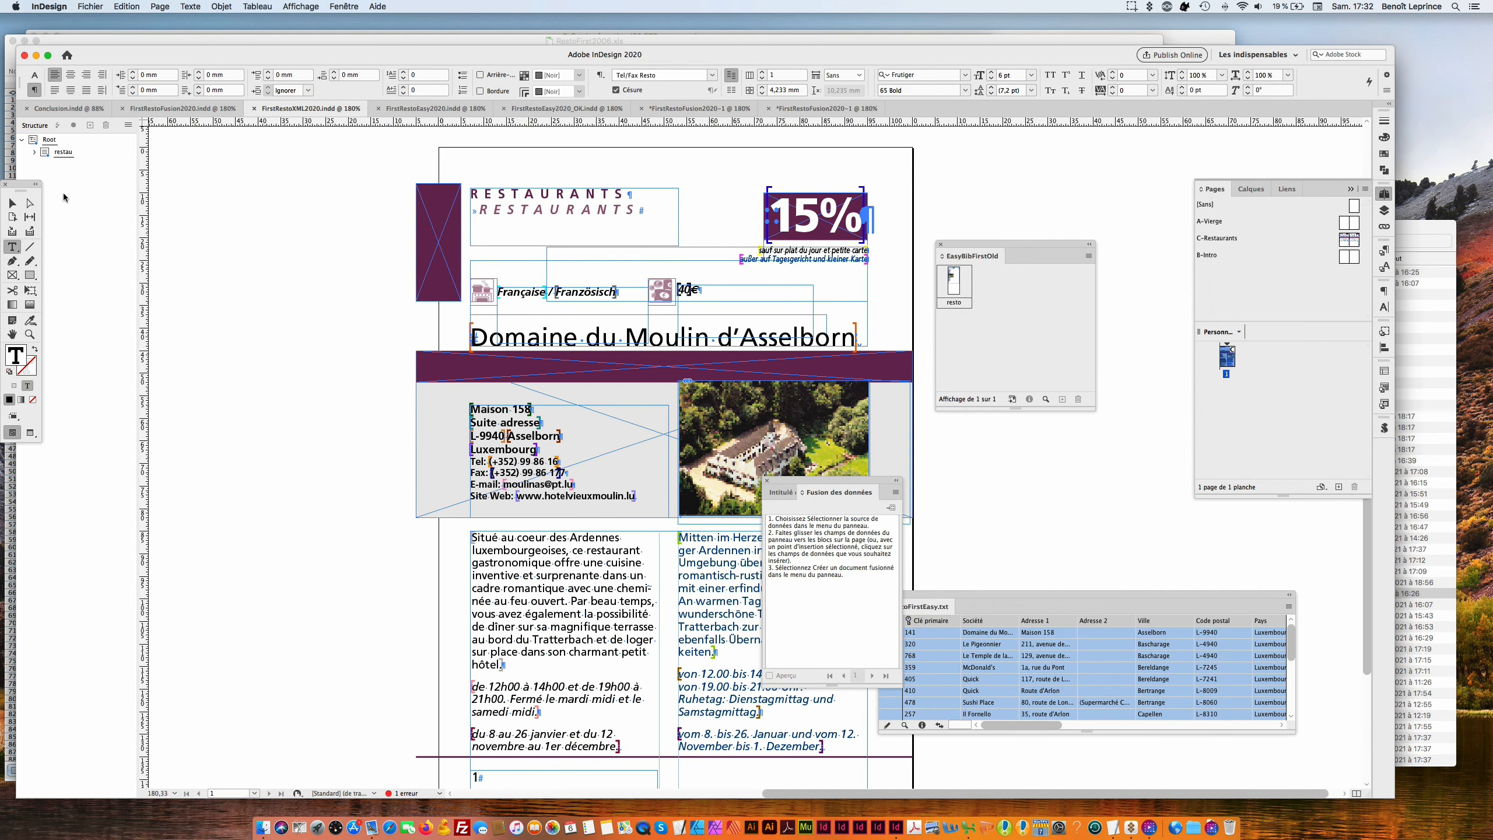
left_click(34, 151)
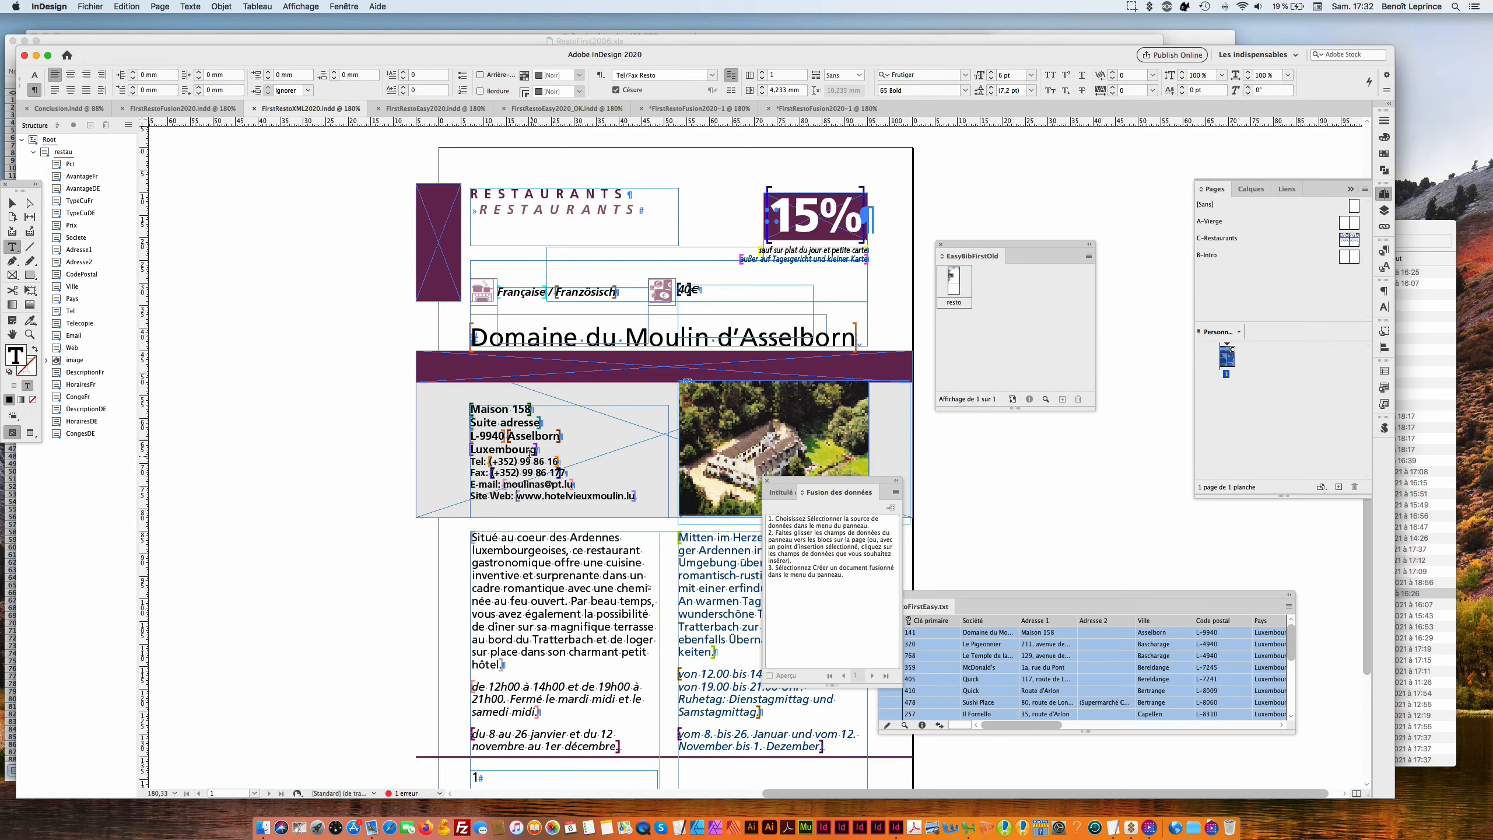
scroll(212, 240, "down", 1)
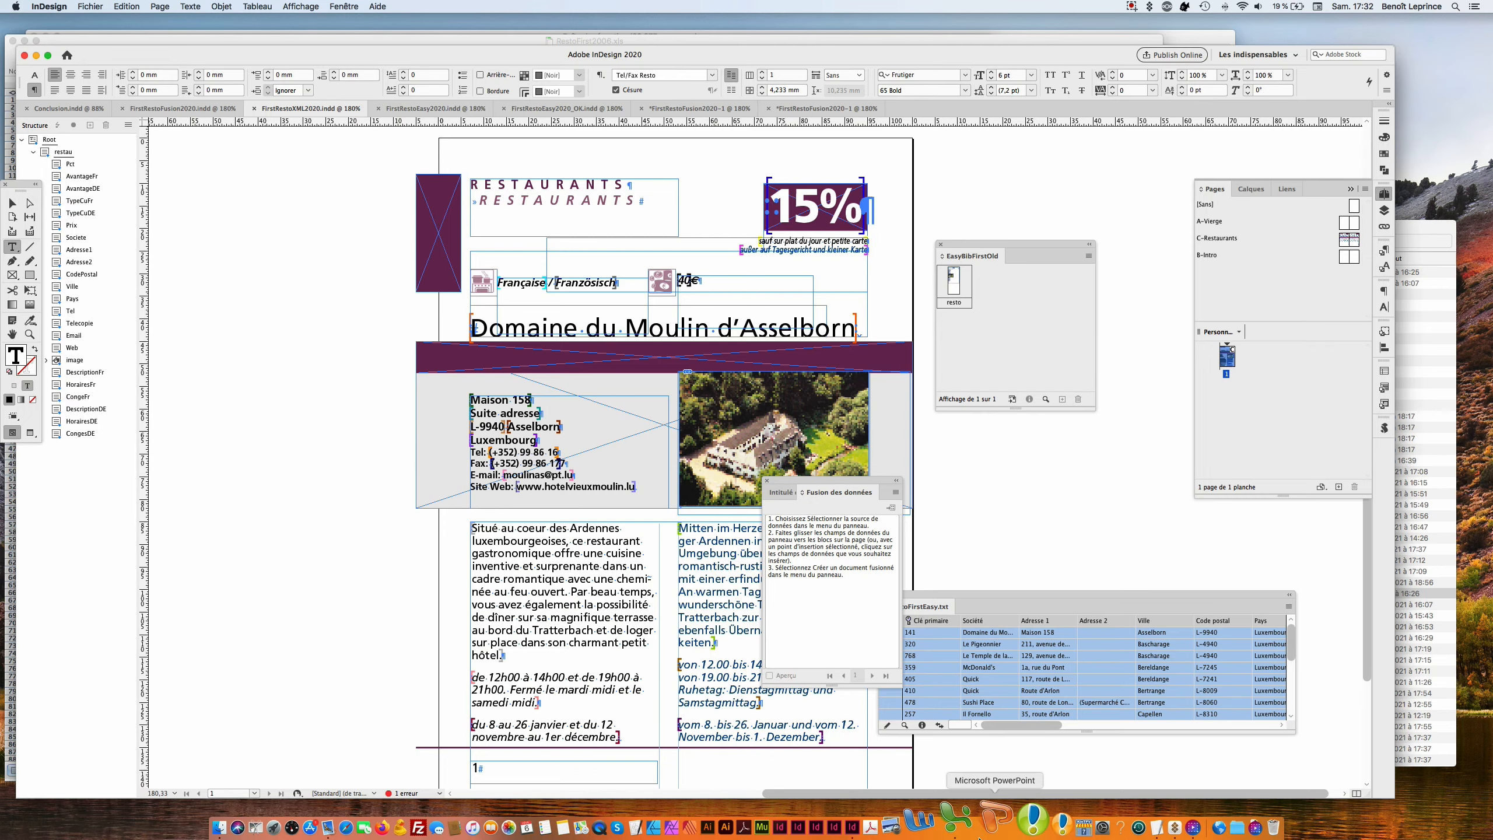
Switch to Excel and bring the RestoFirstXML.xls workbook to the front.
left_click(949, 818)
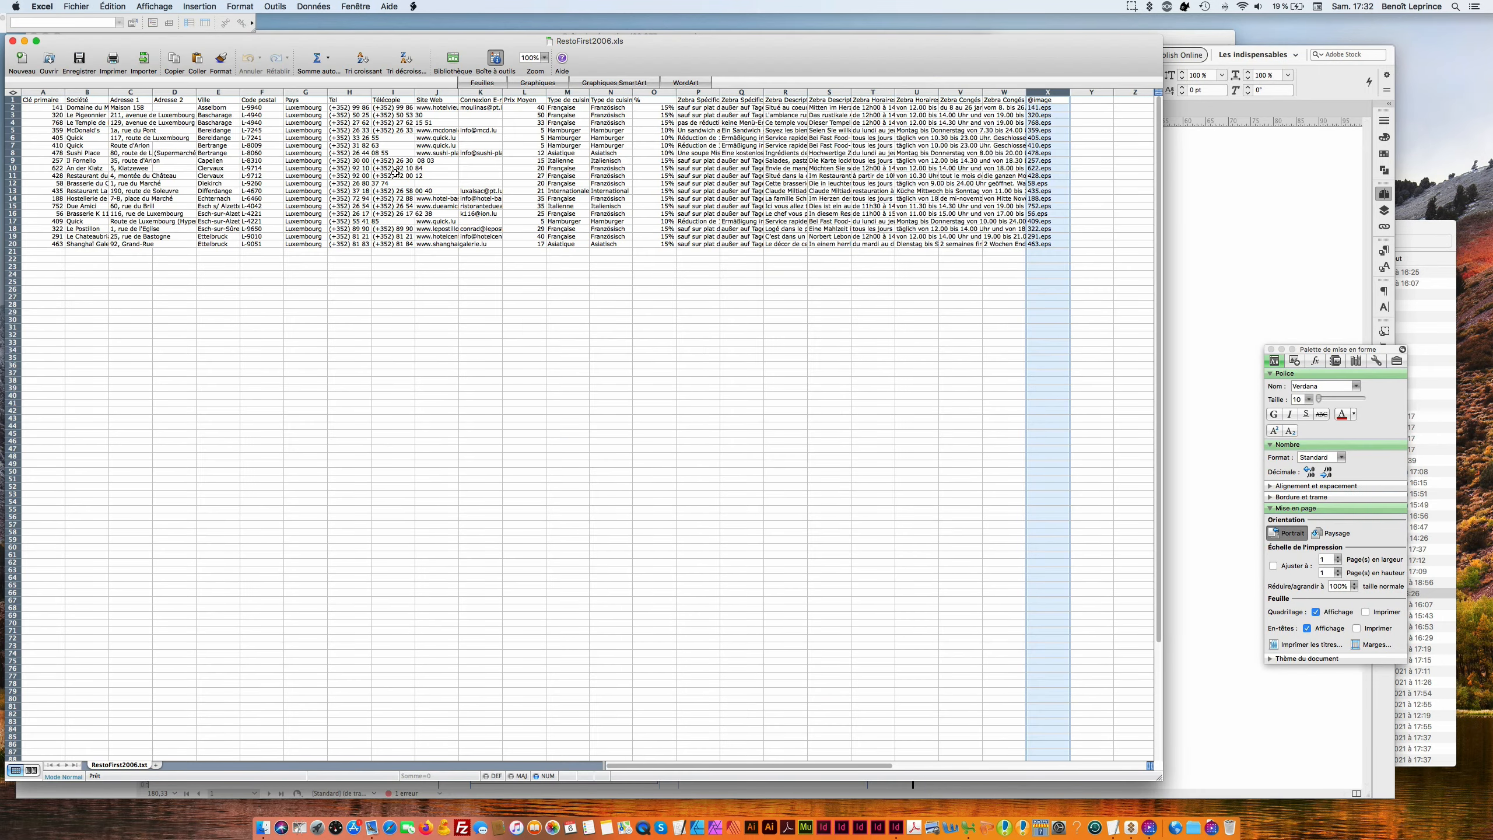
left_click(358, 7)
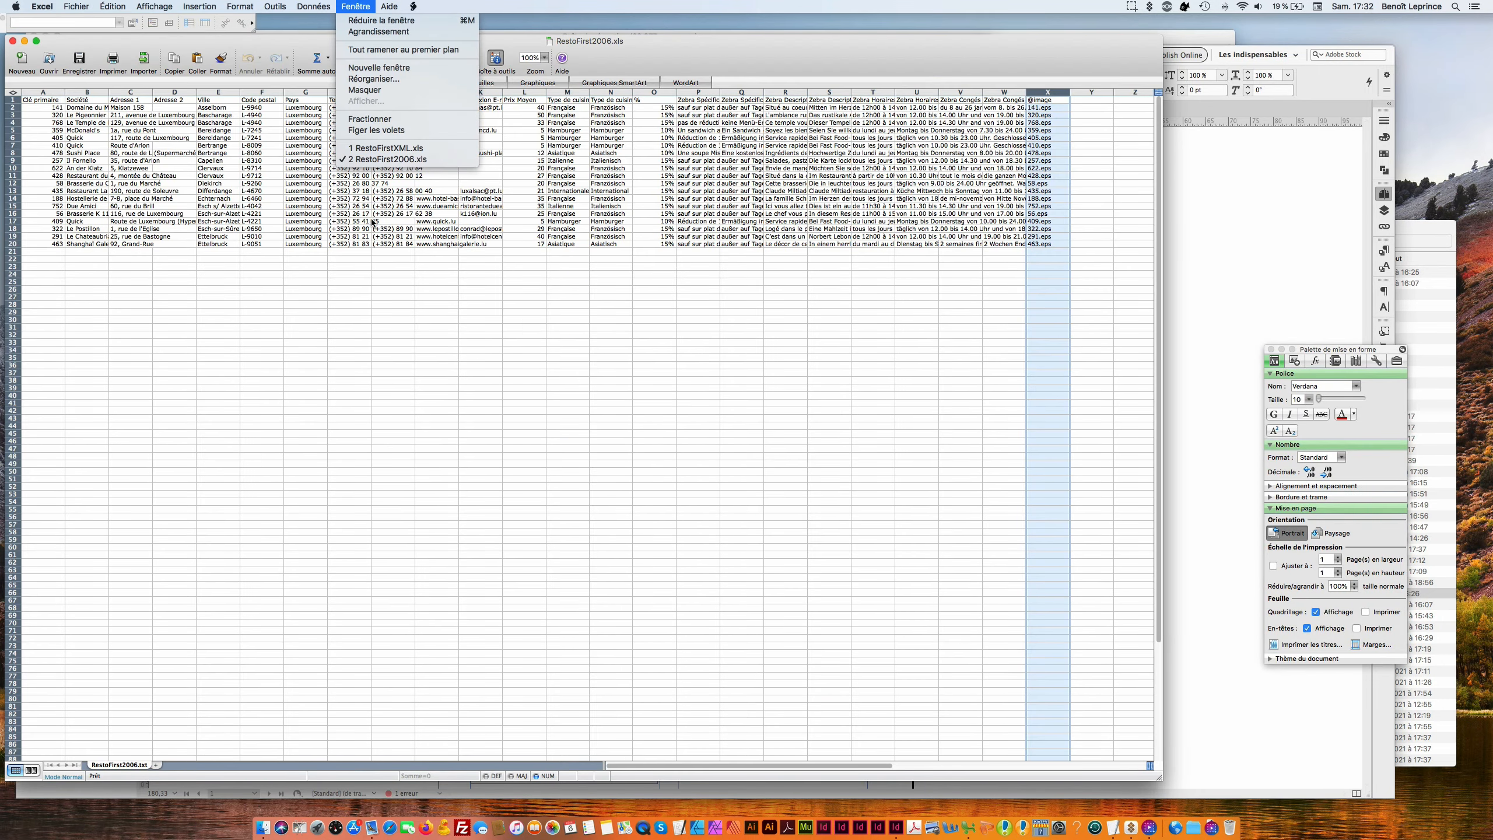
left_click(388, 150)
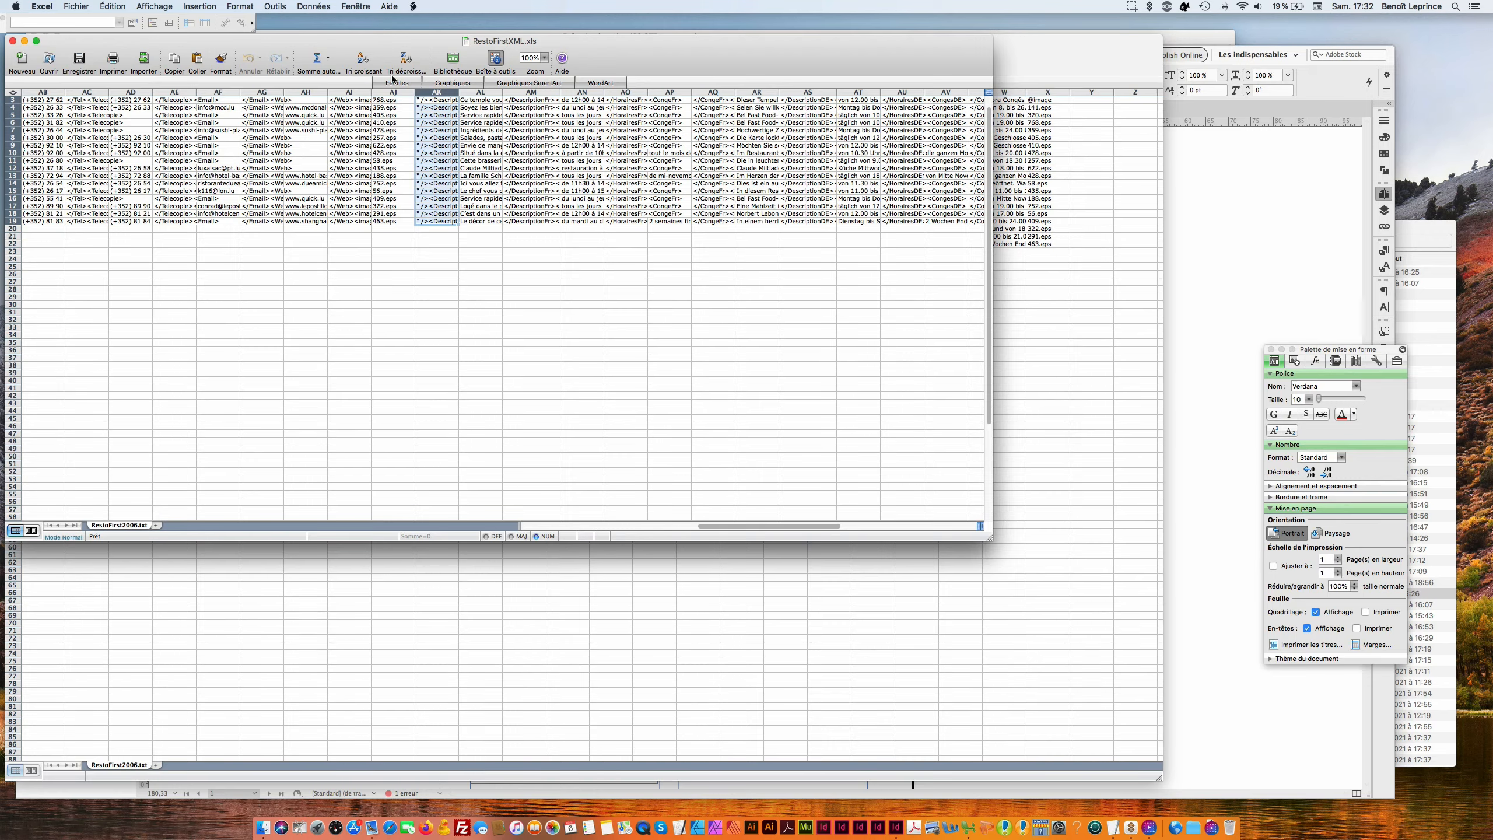
Switch to TextEdit to examine the tagged restaurant data in RestoFirstXML.txt.
left_click(1112, 819)
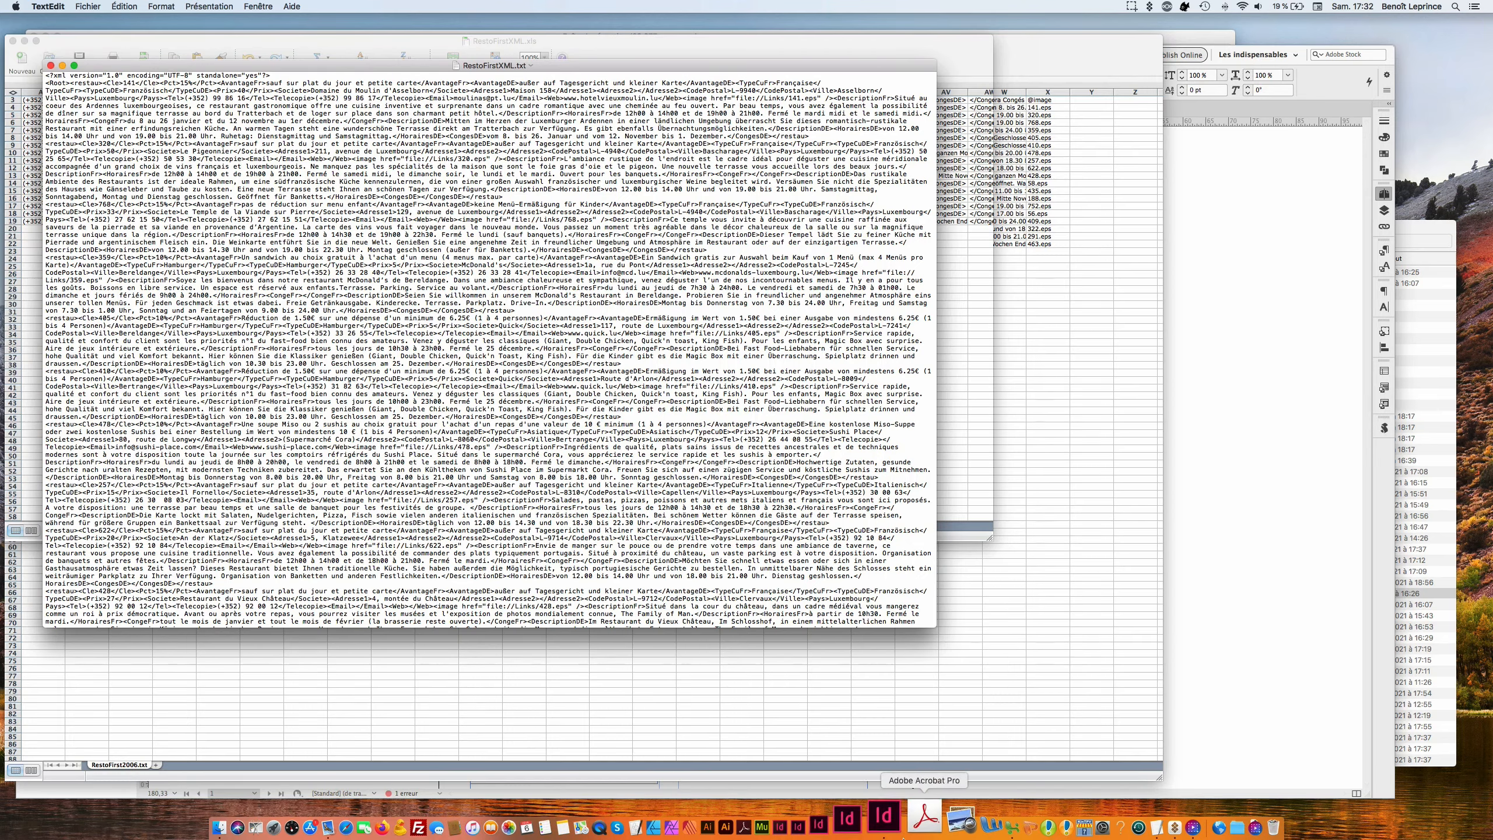
Return to InDesign, collapse the restau element in the XML structure and select the Root element.
left_click(895, 827)
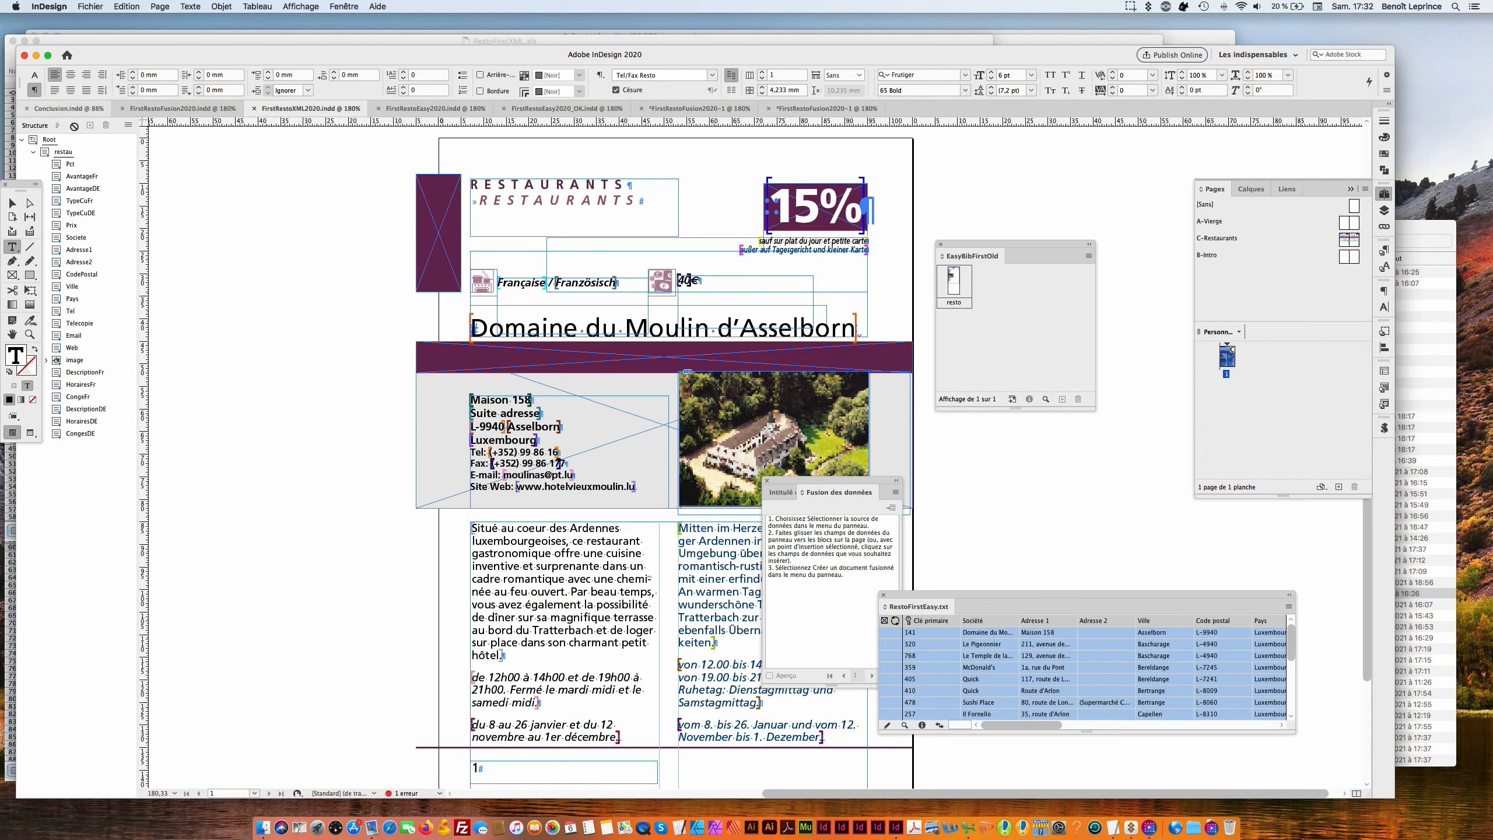
left_click(32, 154)
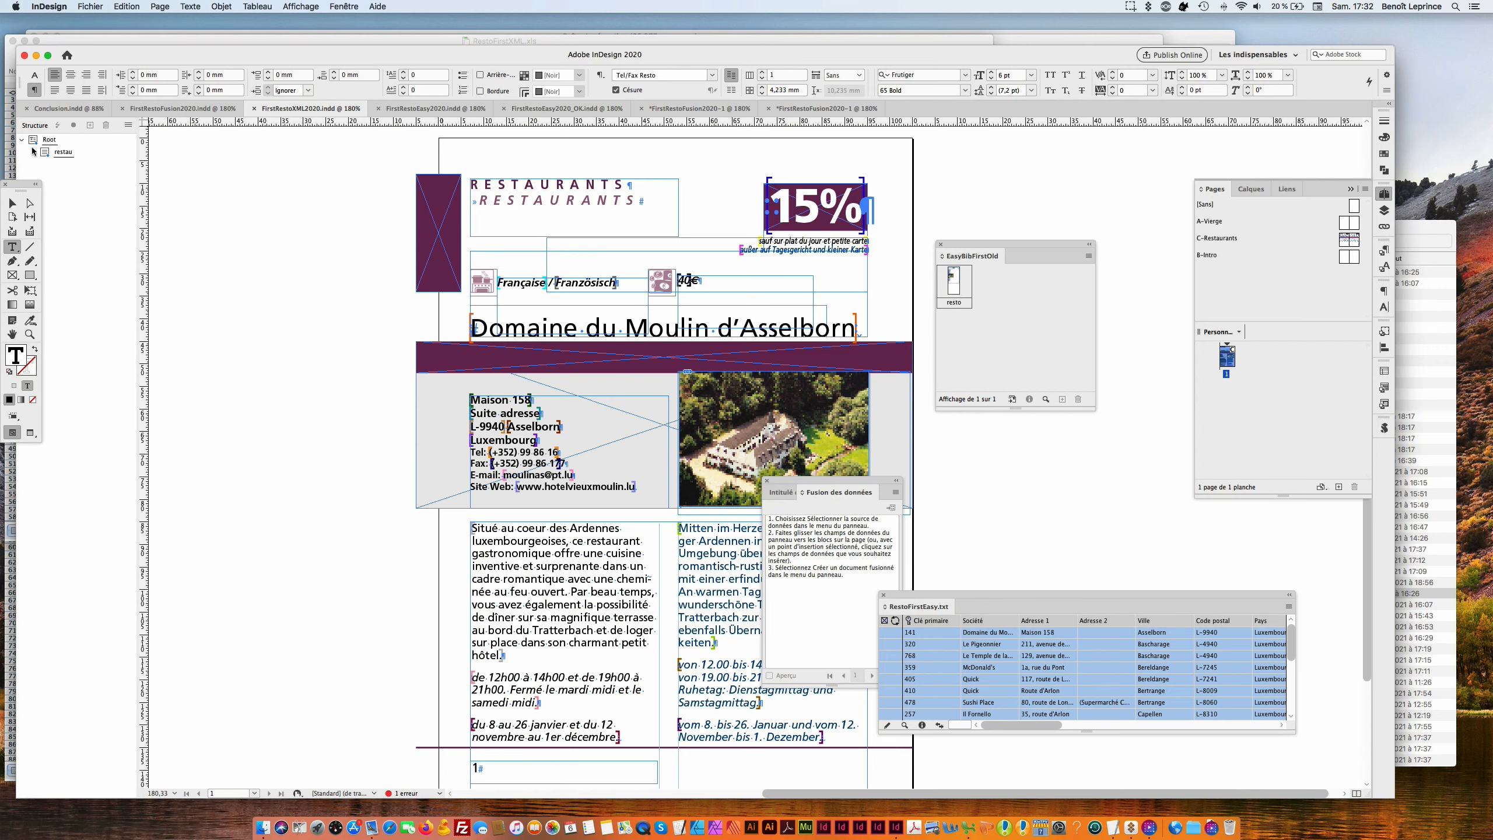
left_click(49, 139)
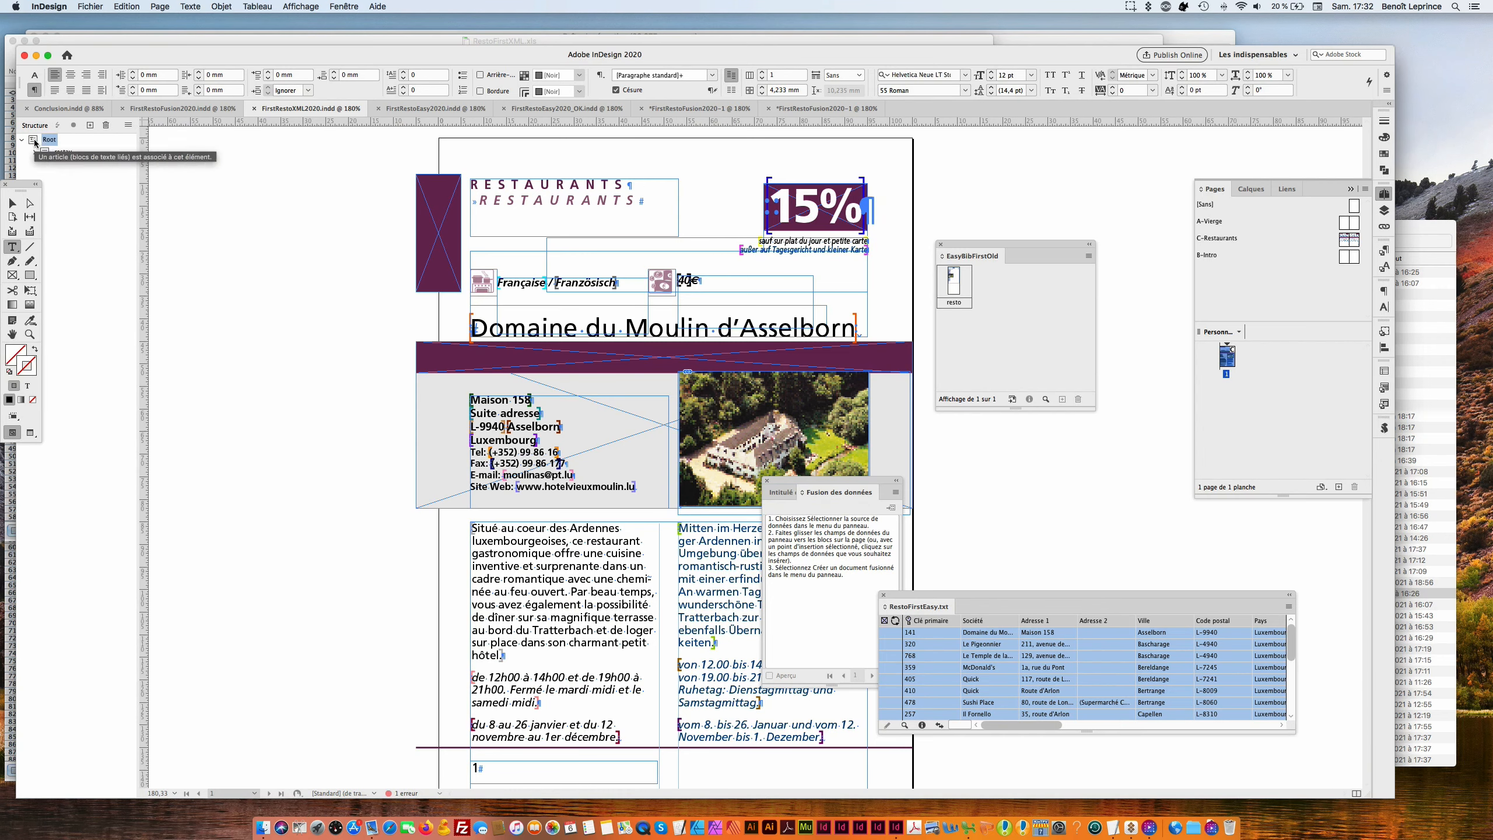
Import RestoFirstXML.xml into the selected Root element in merge content mode, accepting the existing XML import options.
left_click(129, 125)
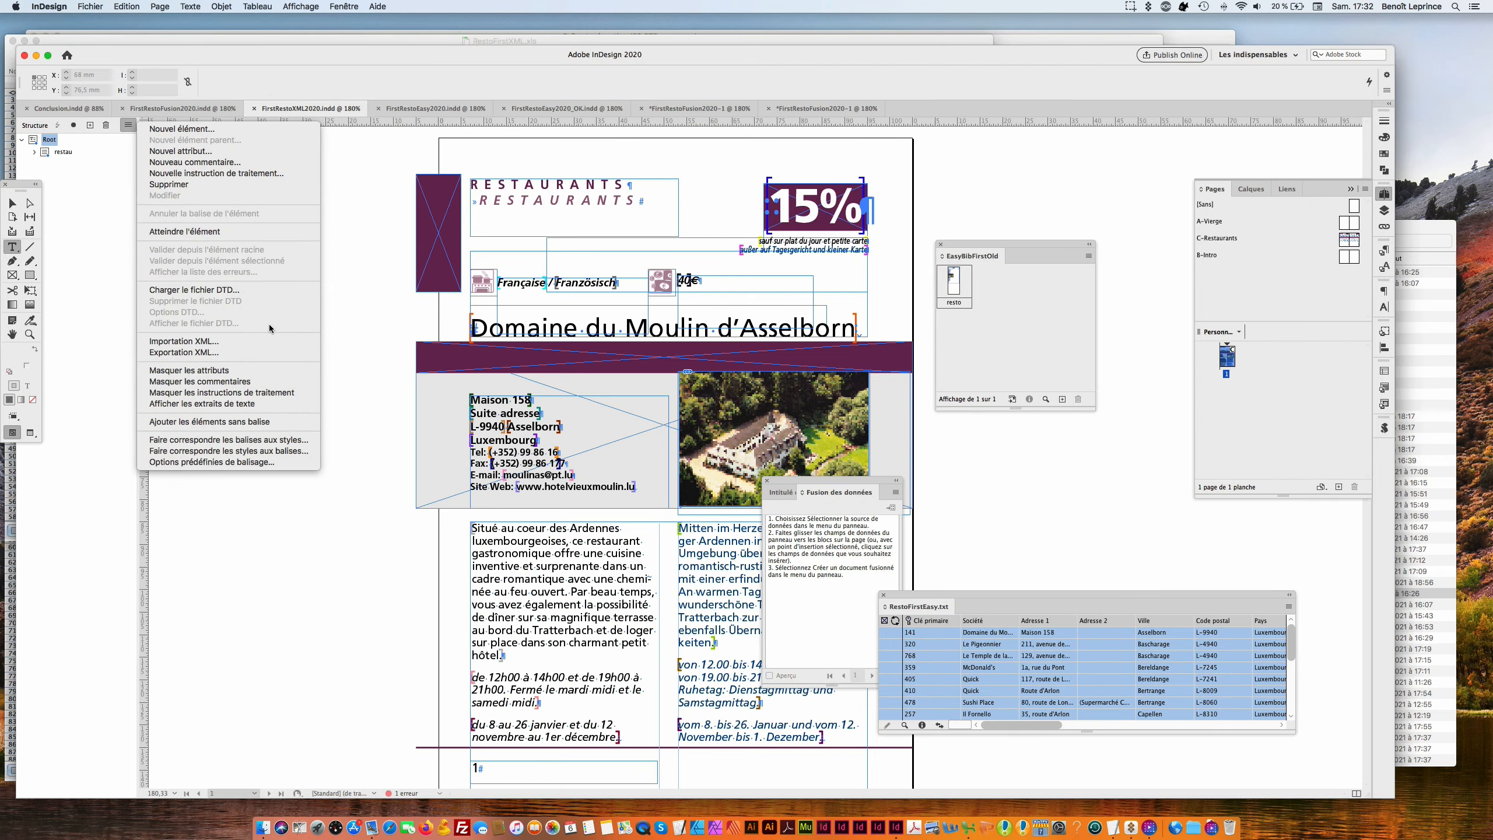
left_click(259, 340)
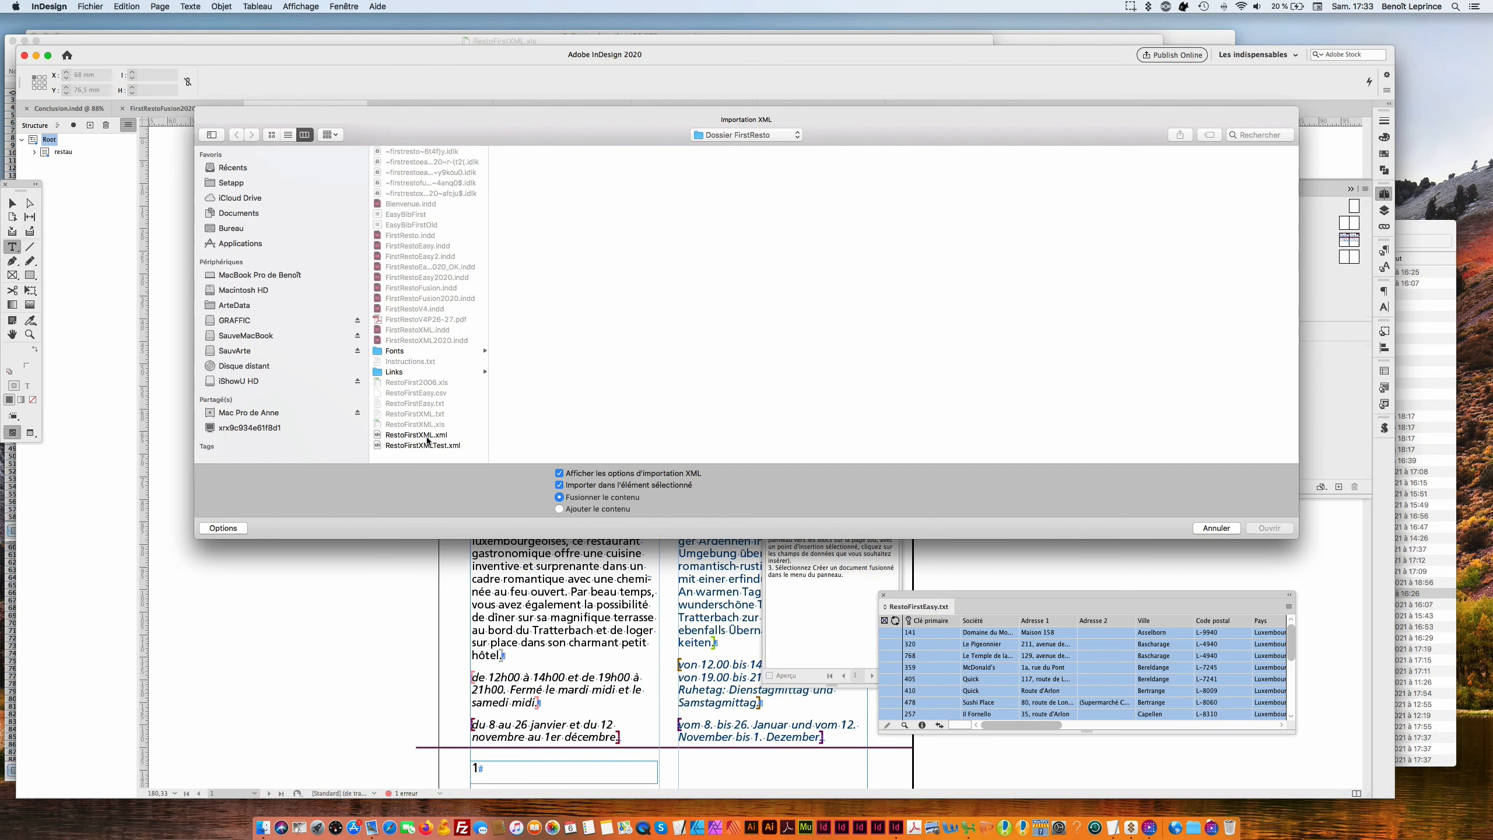
left_click(428, 435)
left_click(1257, 529)
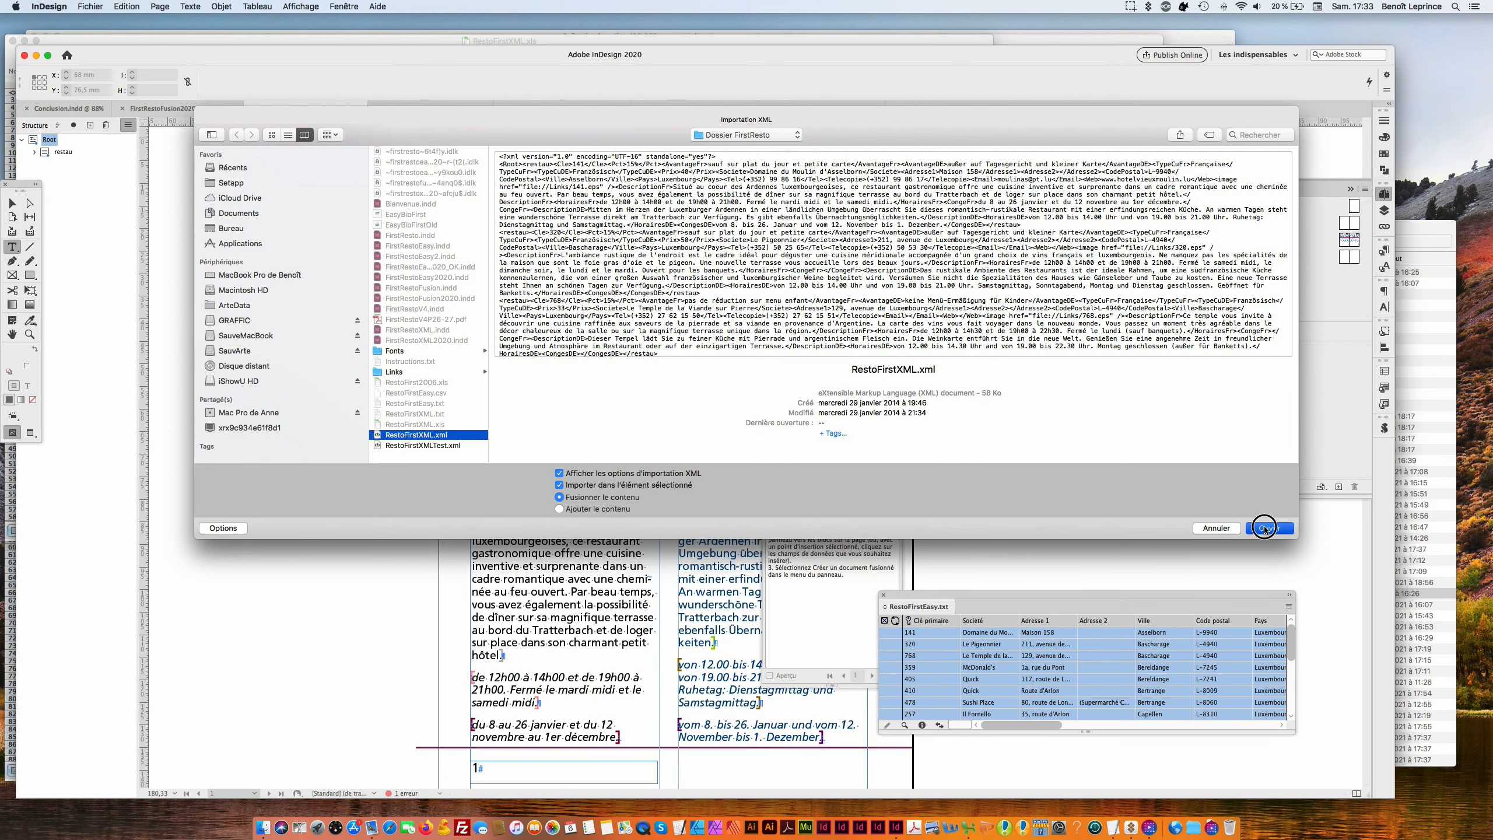
left_click(944, 355)
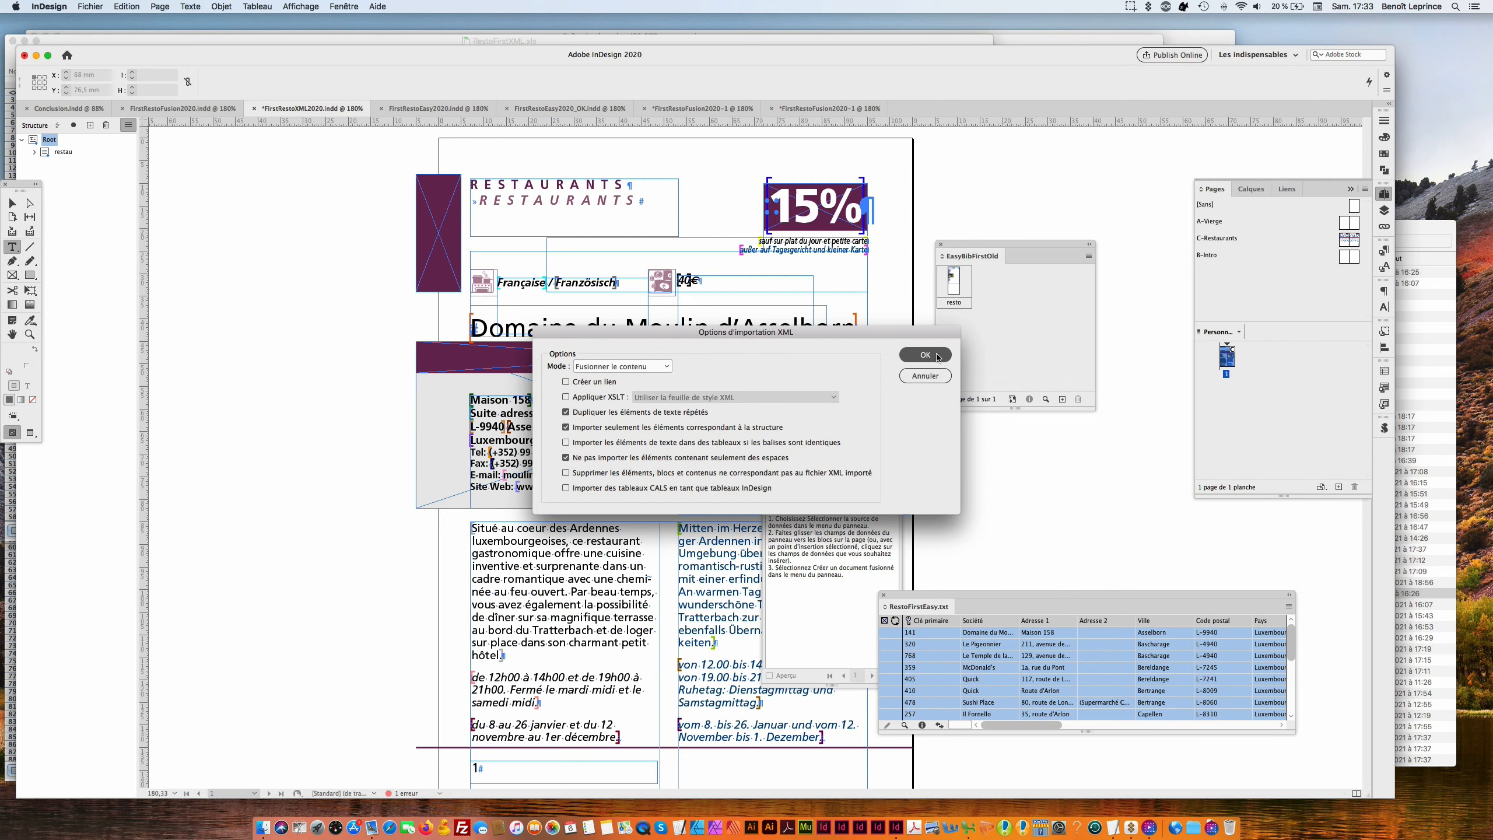
left_click(936, 355)
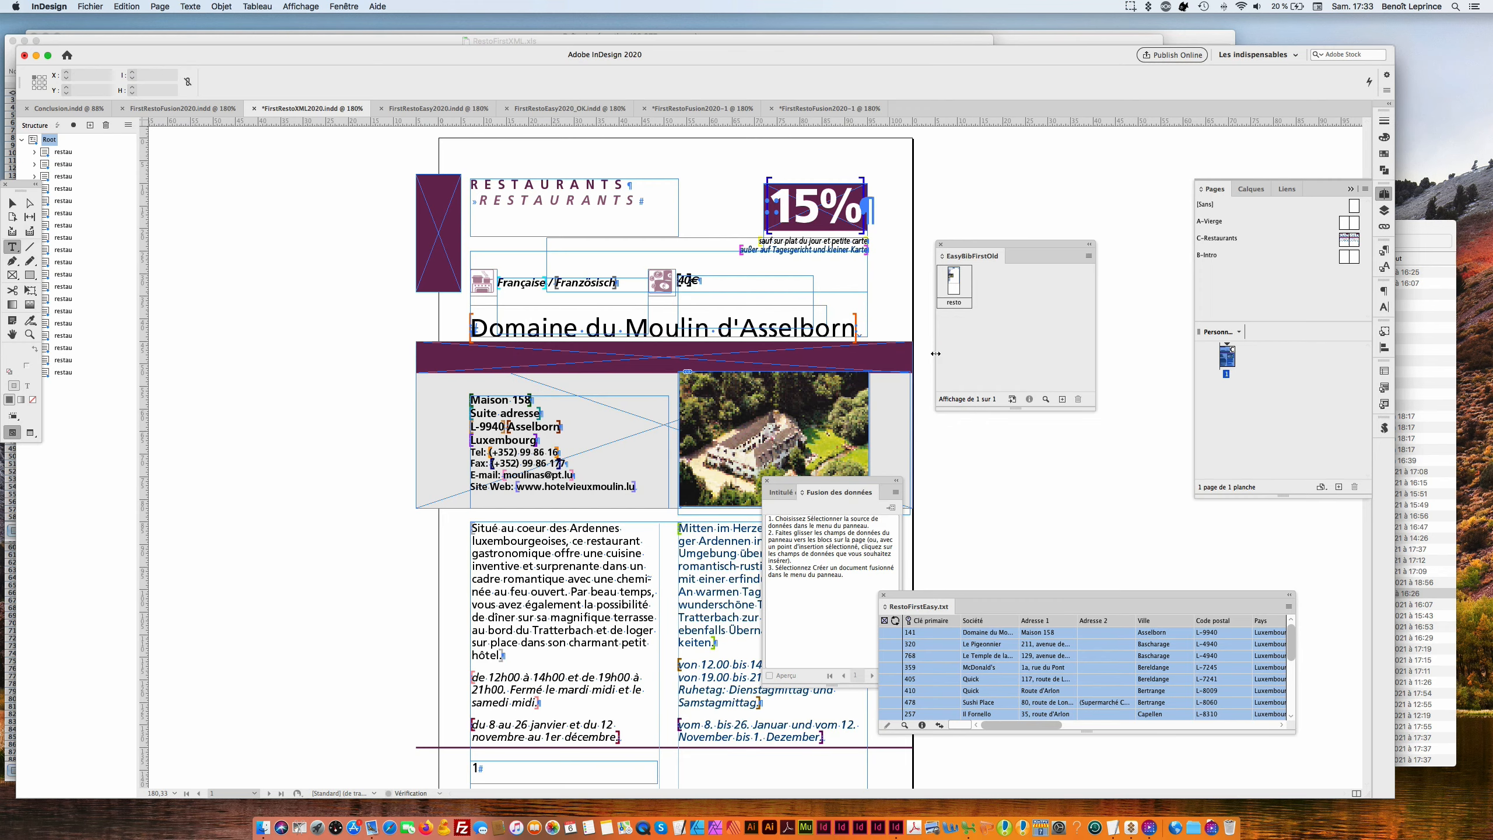
Add a second document page based on the C-Restaurants master, below page 1.
scroll(429, 437, "down", 3)
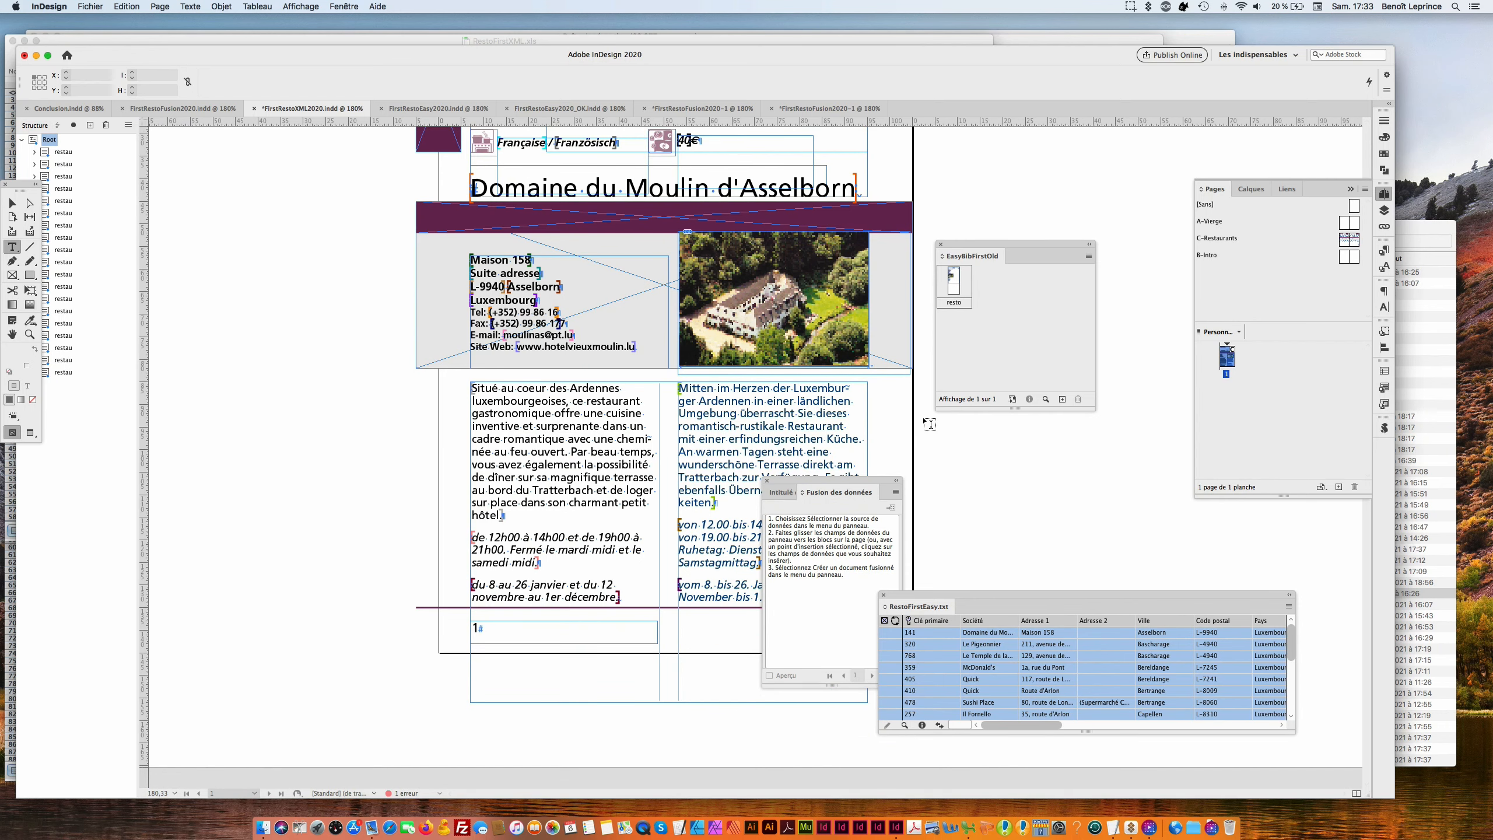
left_click_drag(1344, 241, 1219, 401)
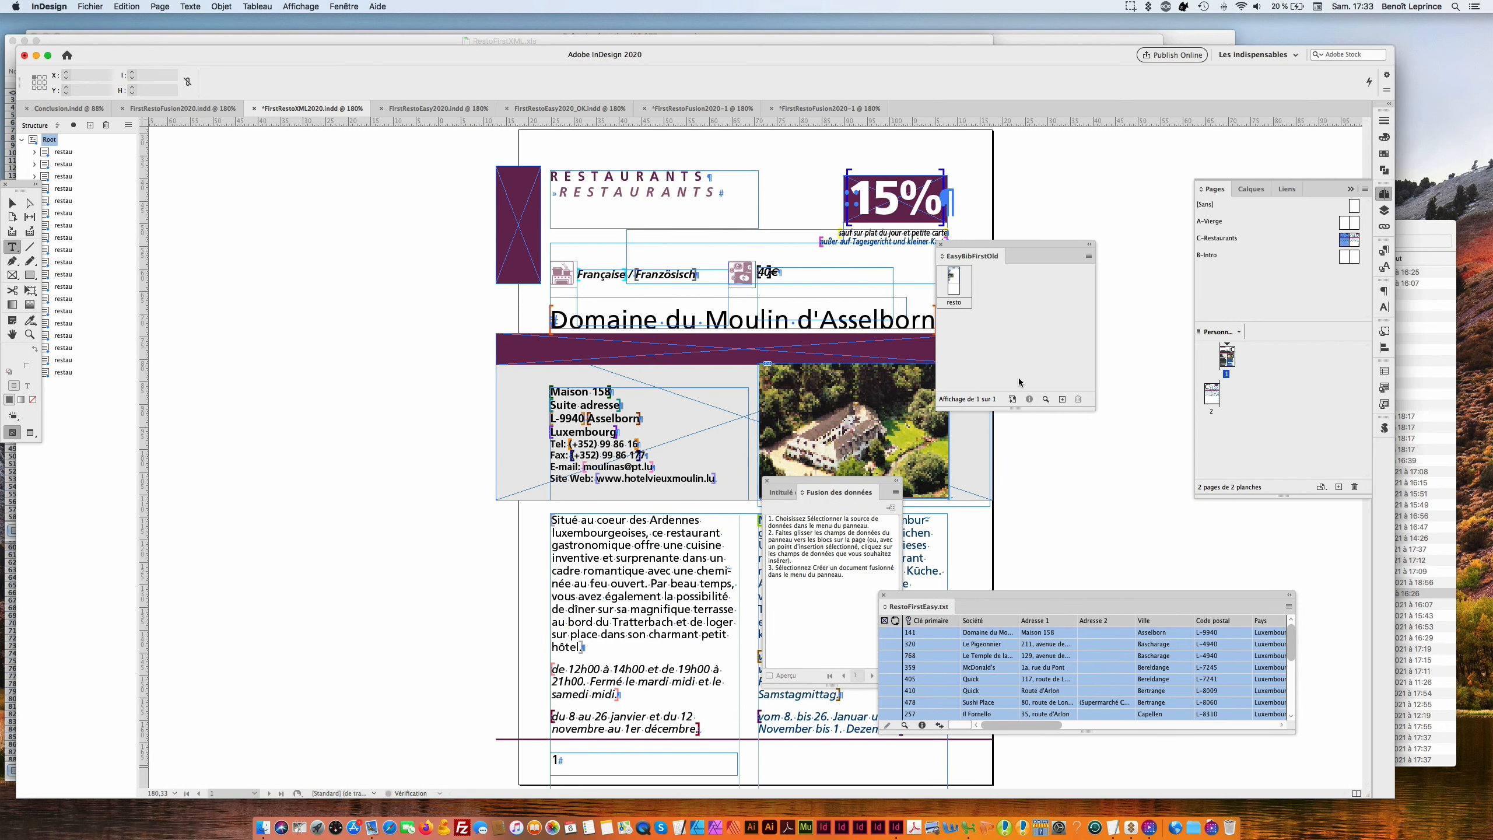
Close the data merge panel and load the overset text from the two-column description frame on page 1.
scroll(657, 423, "down", 5)
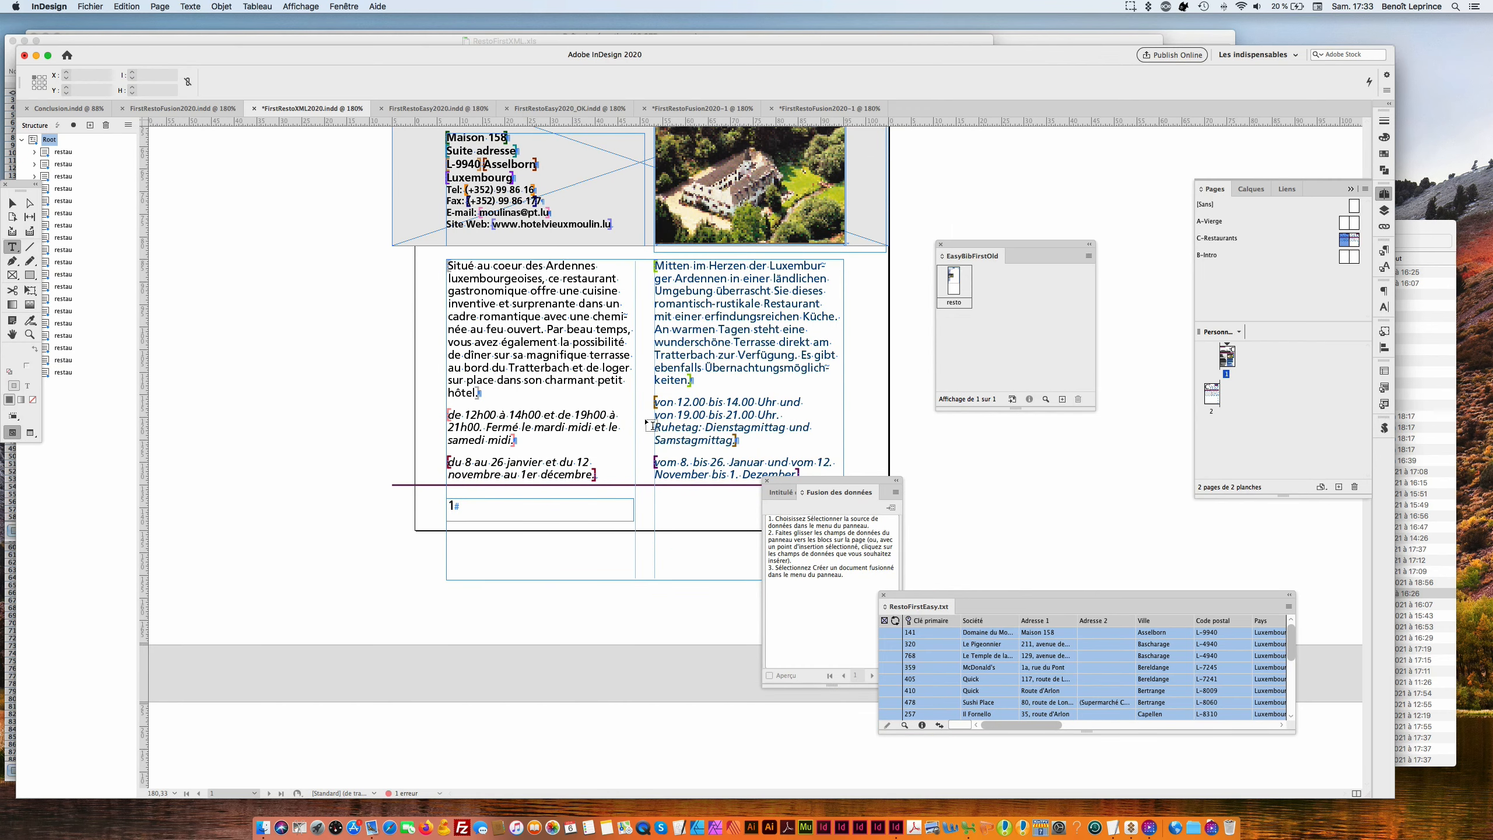
left_click(11, 203)
left_click(766, 480)
left_click(806, 548)
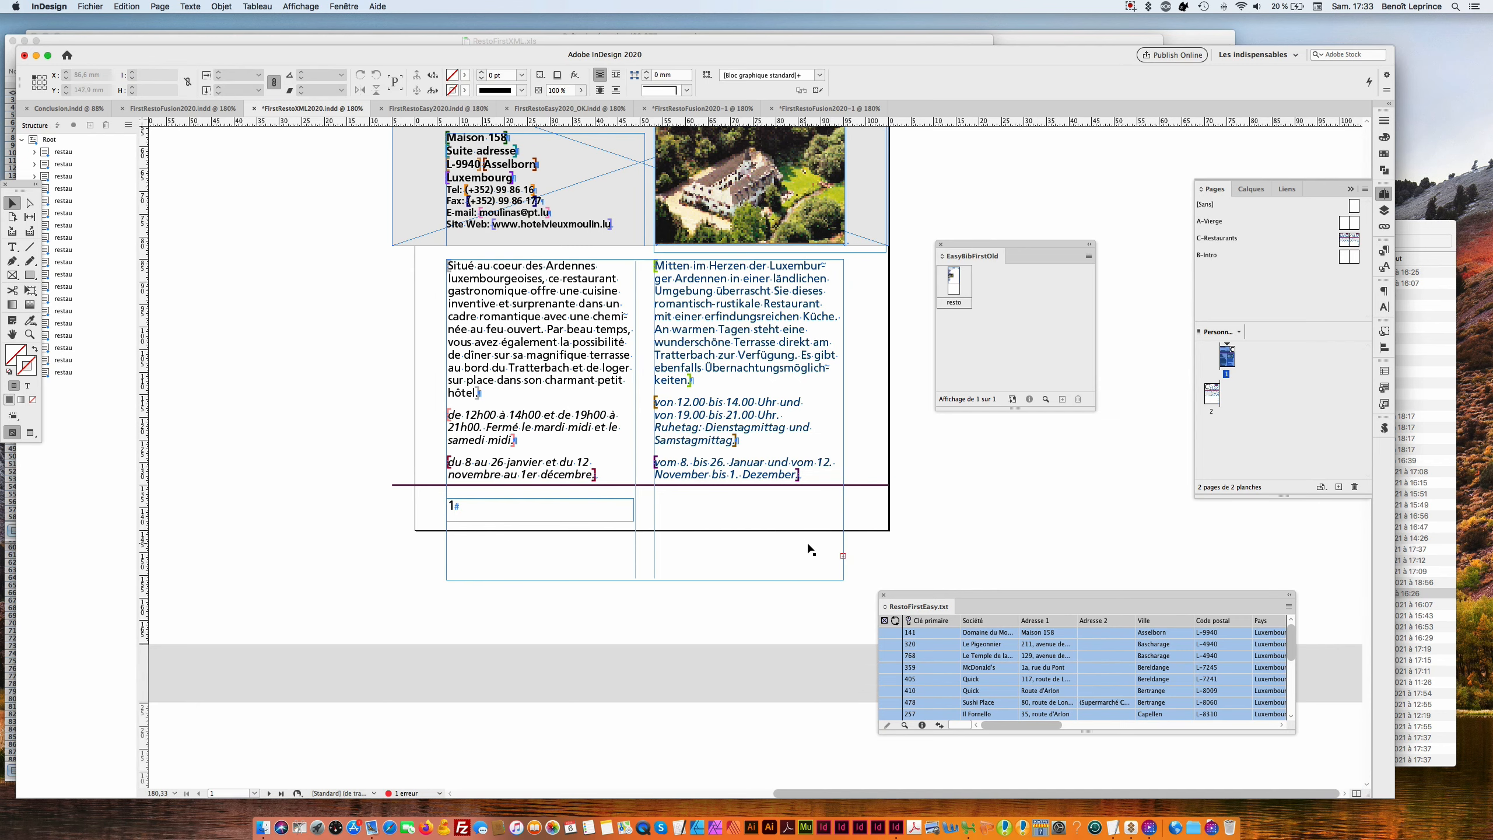
left_click(844, 559)
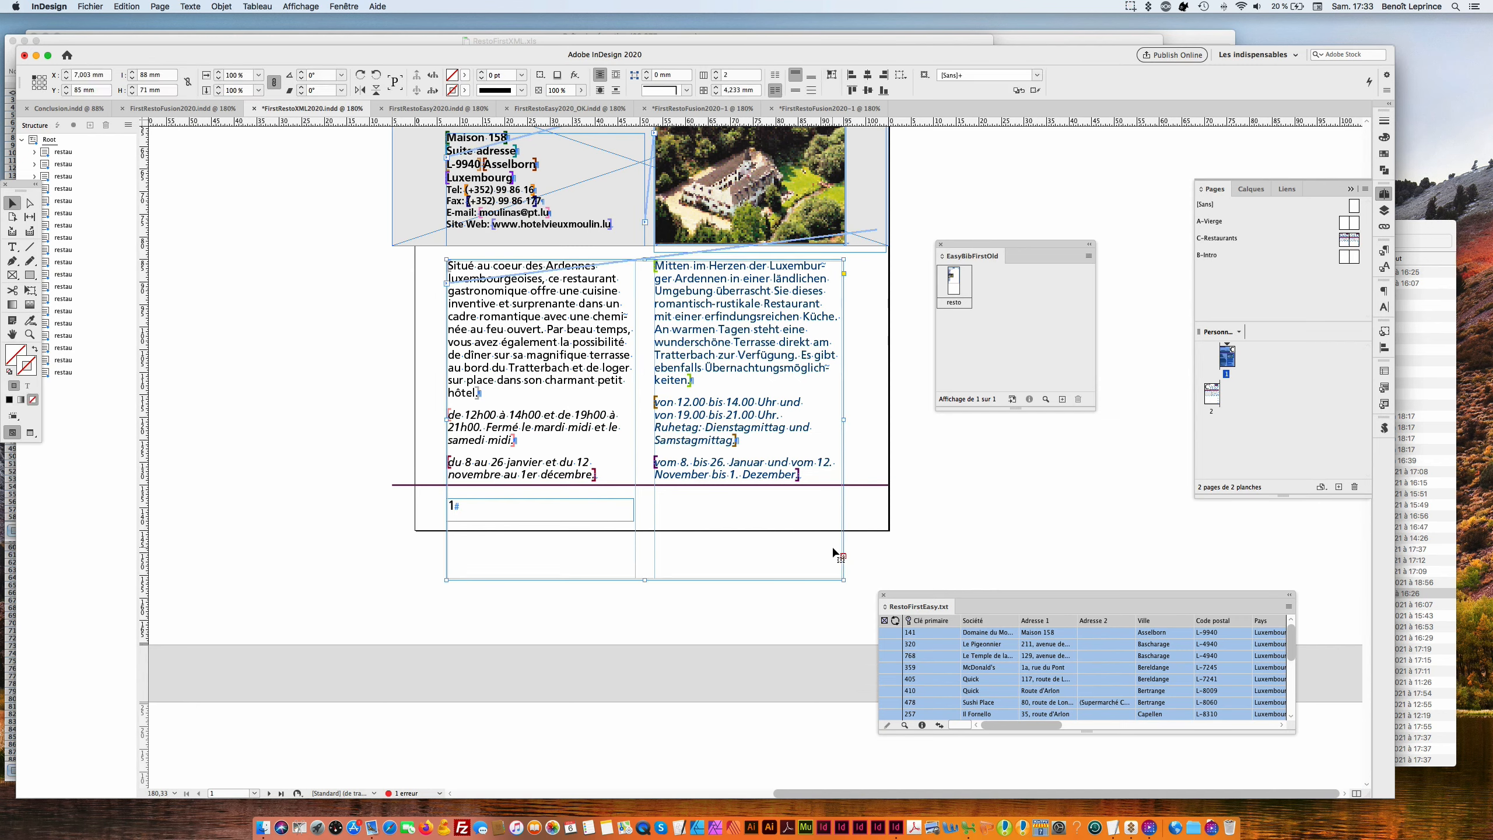
left_click(844, 559)
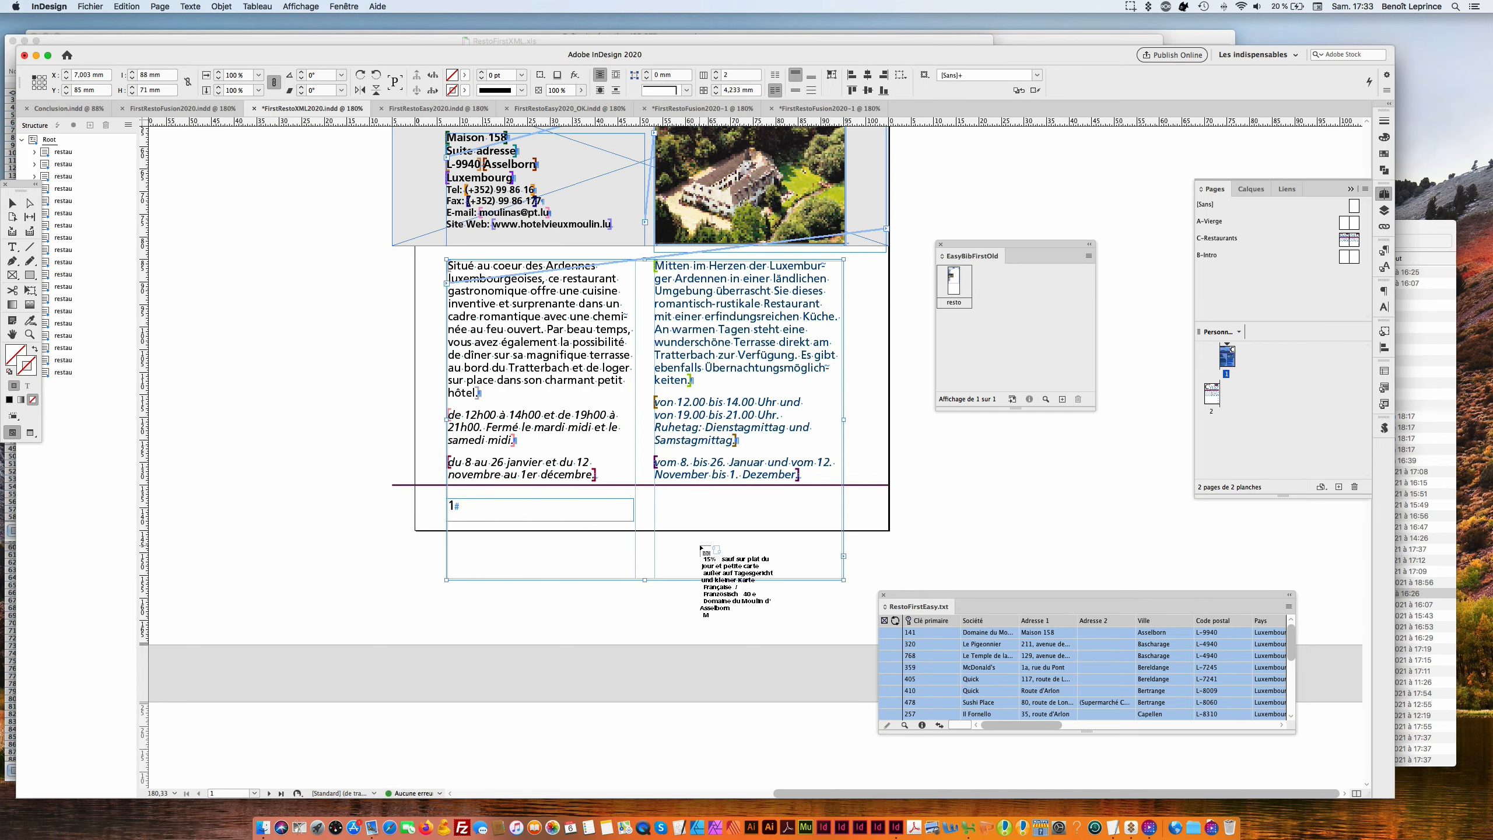
Autoflow the loaded overset text from the purple discount frame on page 2, generating pages for the remaining restaurants.
scroll(716, 588, "down", 6)
scroll(705, 564, "left", 4)
scroll(699, 550, "down", 10)
scroll(699, 550, "left", 5)
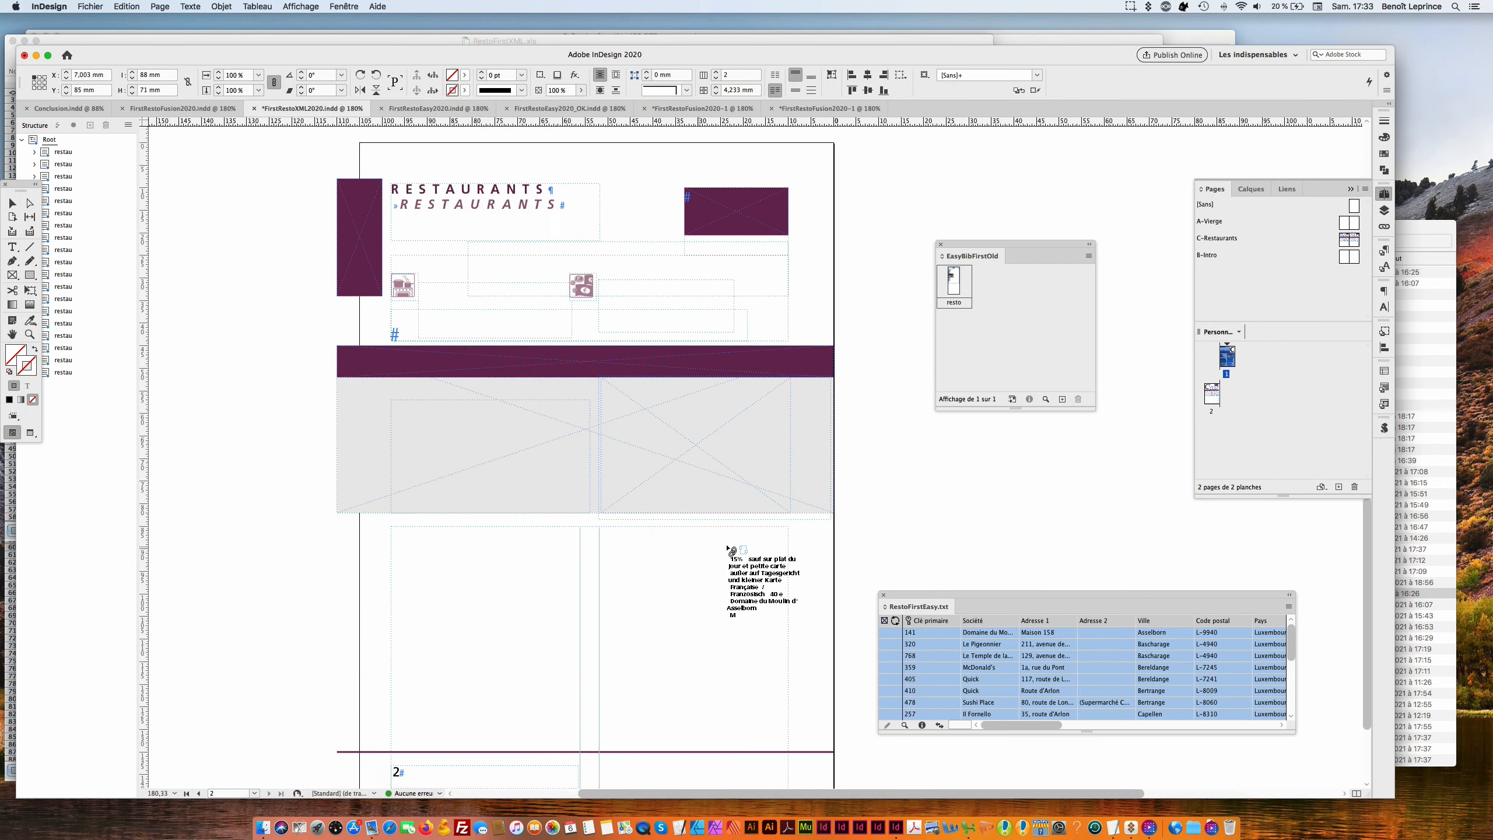
scroll(699, 500, "up", 3)
scroll(699, 508, "up", 1)
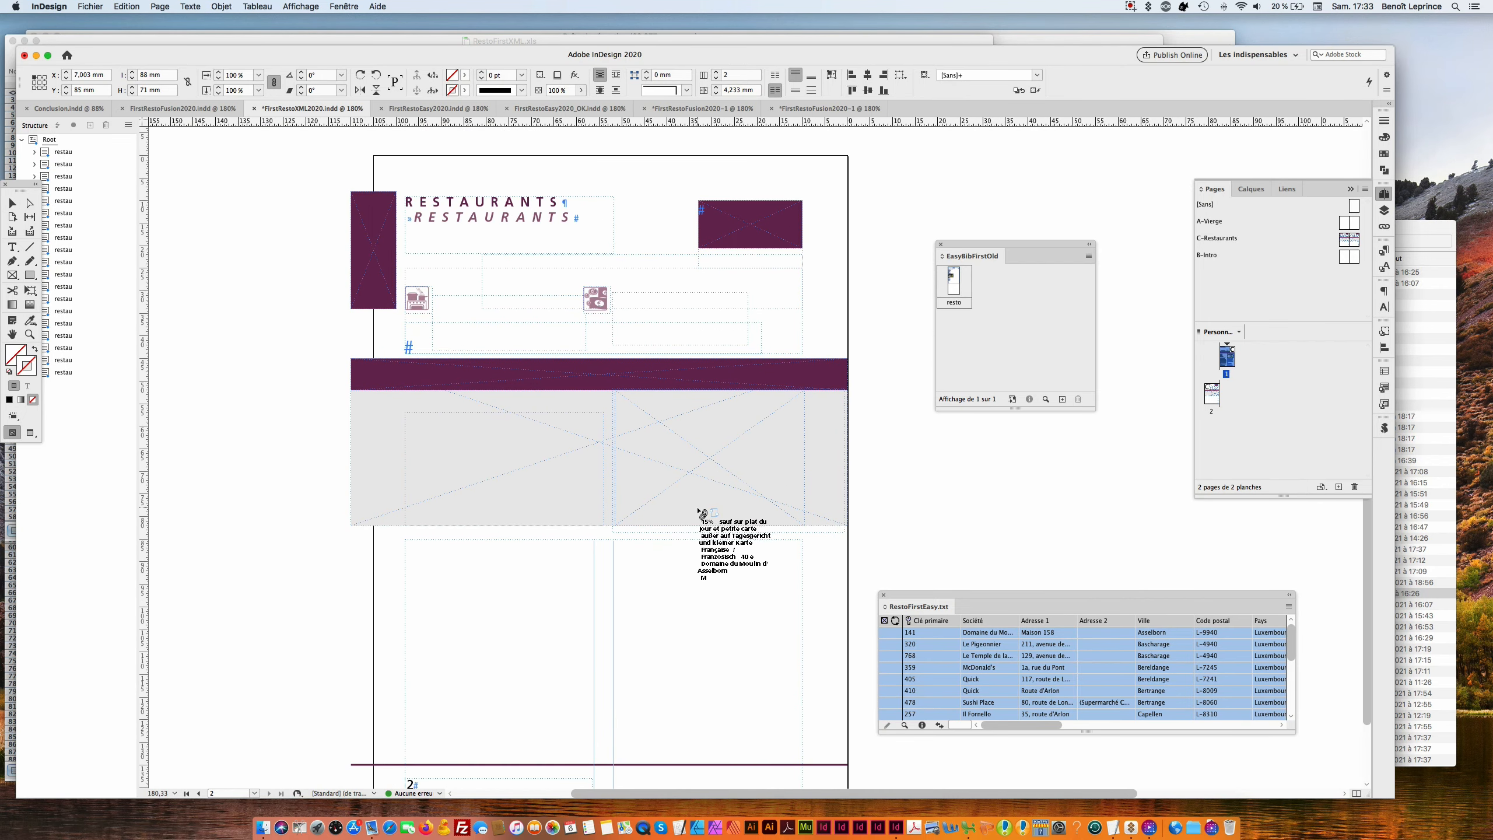
left_click(712, 212, "shift")
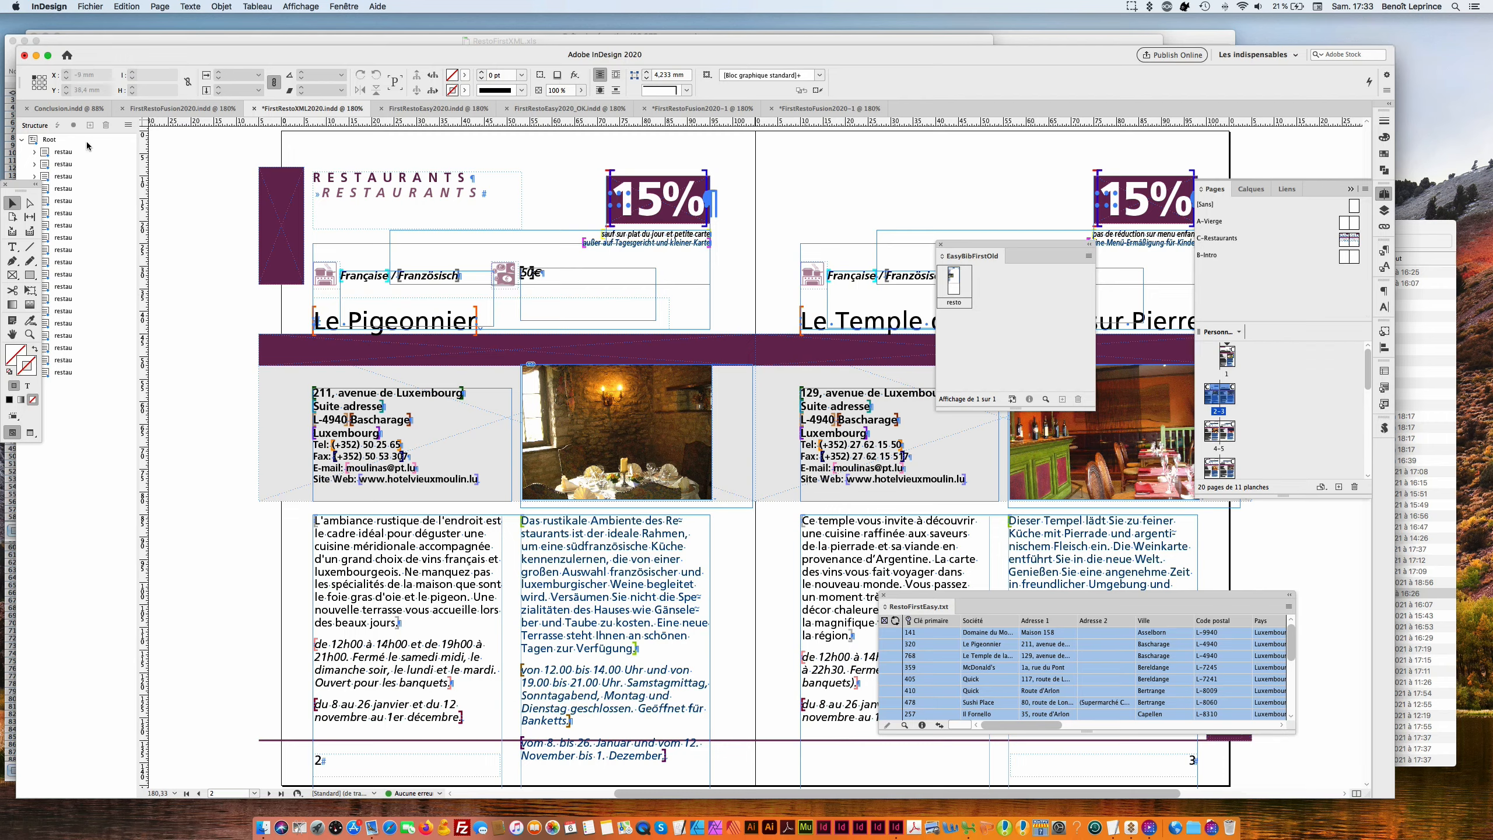
Expand the first restau element and examine the generated restaurant spreads through pages 8-9 in Preview mode.
left_click(34, 152)
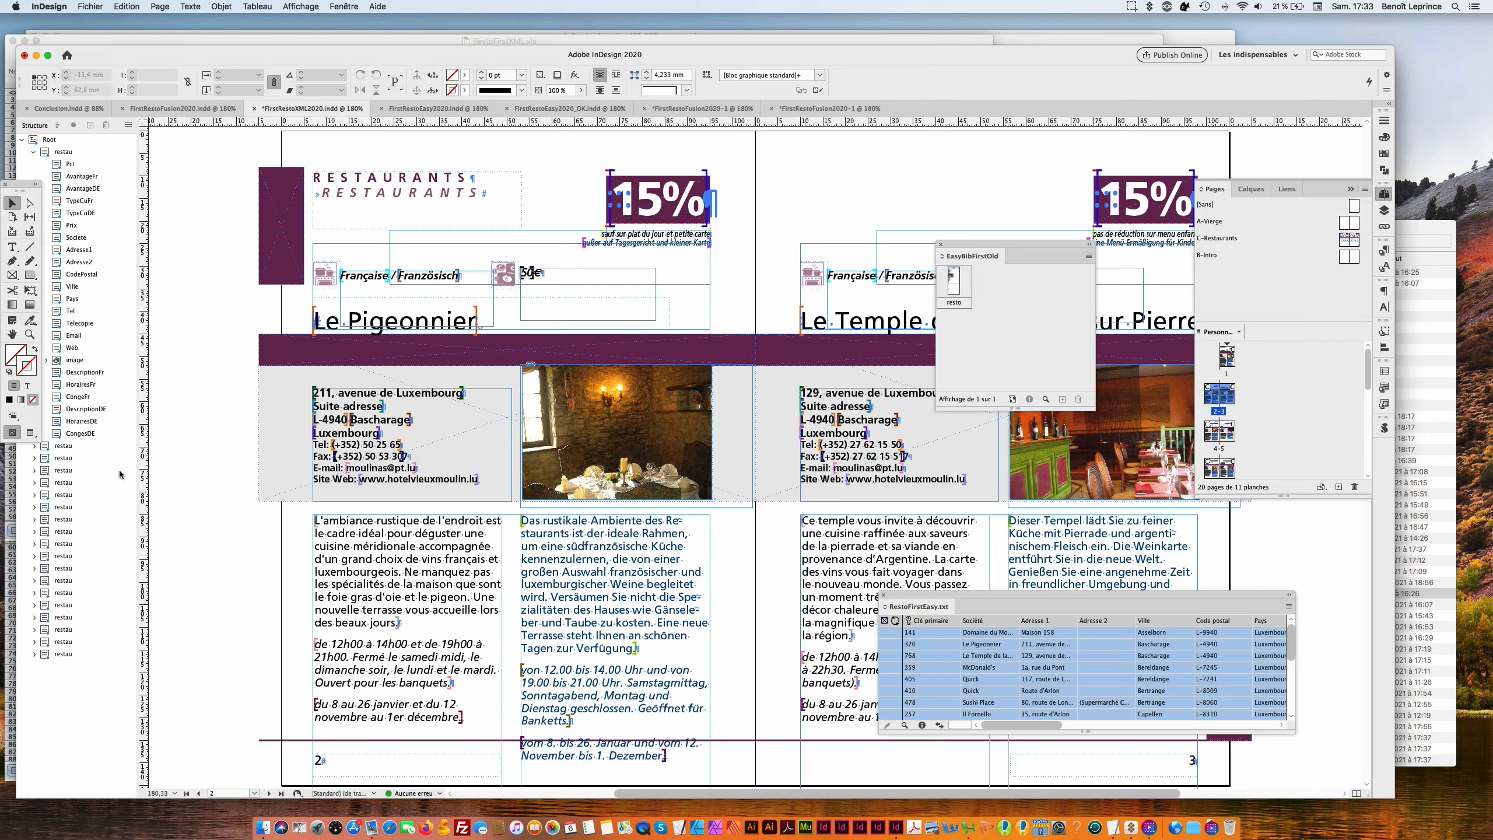
left_click(29, 434)
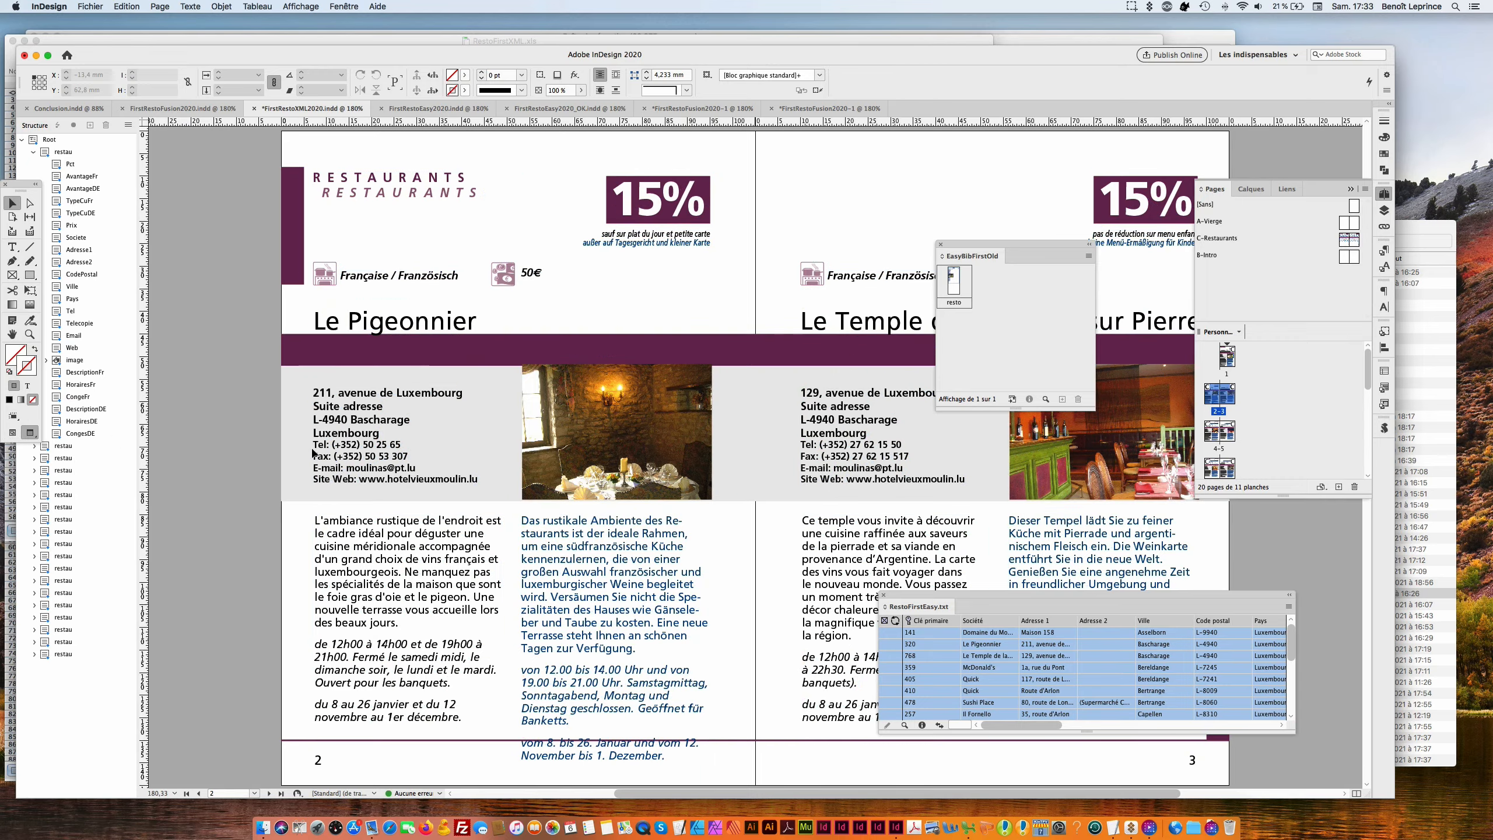
scroll(684, 491, "down", 5)
scroll(684, 493, "down", 10)
scroll(680, 490, "left", 4)
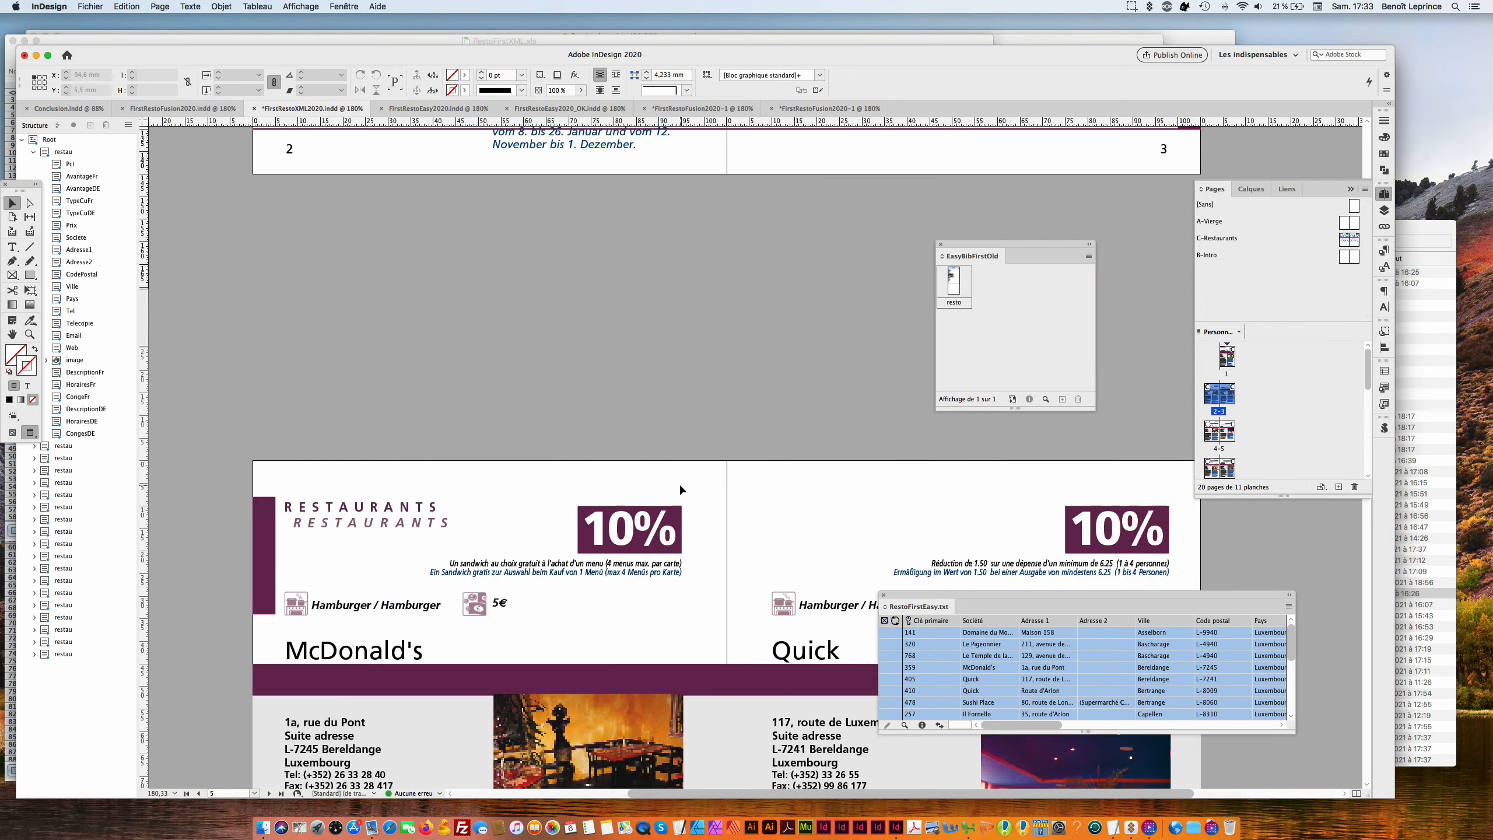
scroll(681, 491, "down", 10)
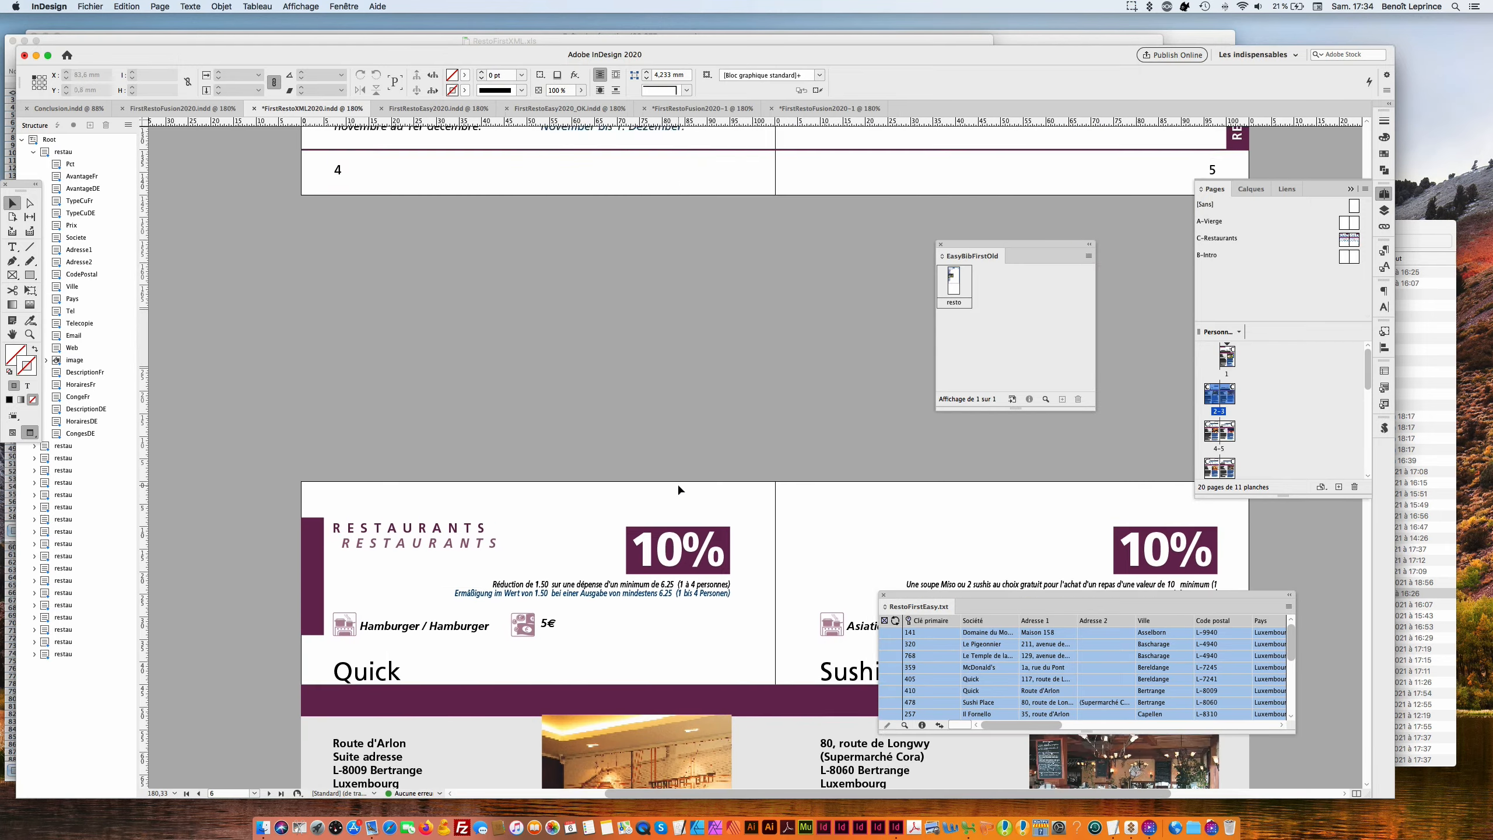
scroll(681, 491, "right", 3)
scroll(680, 490, "down", 11)
scroll(679, 489, "right", 2)
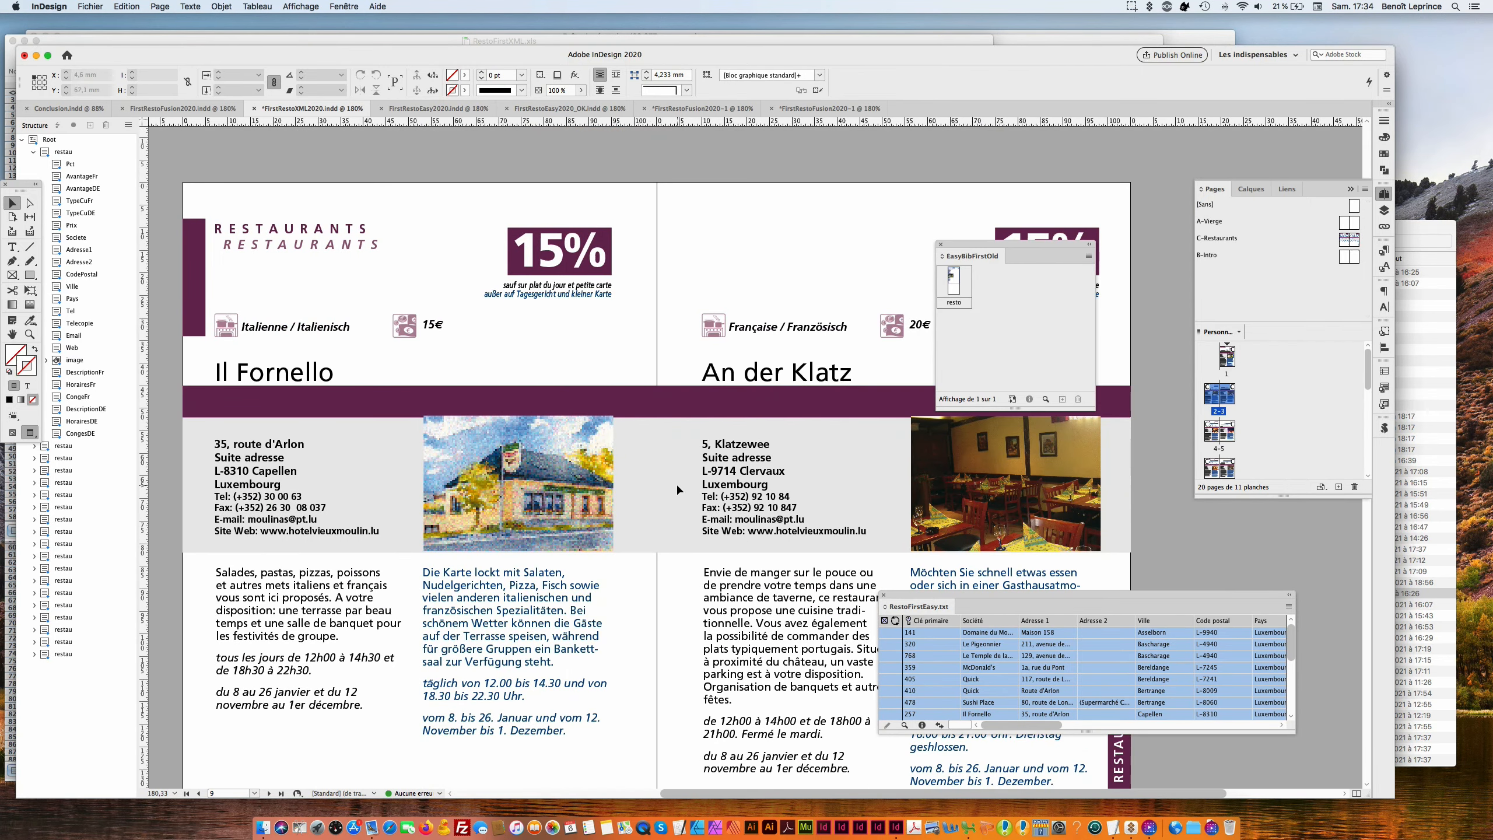
scroll(676, 483, "down", 4)
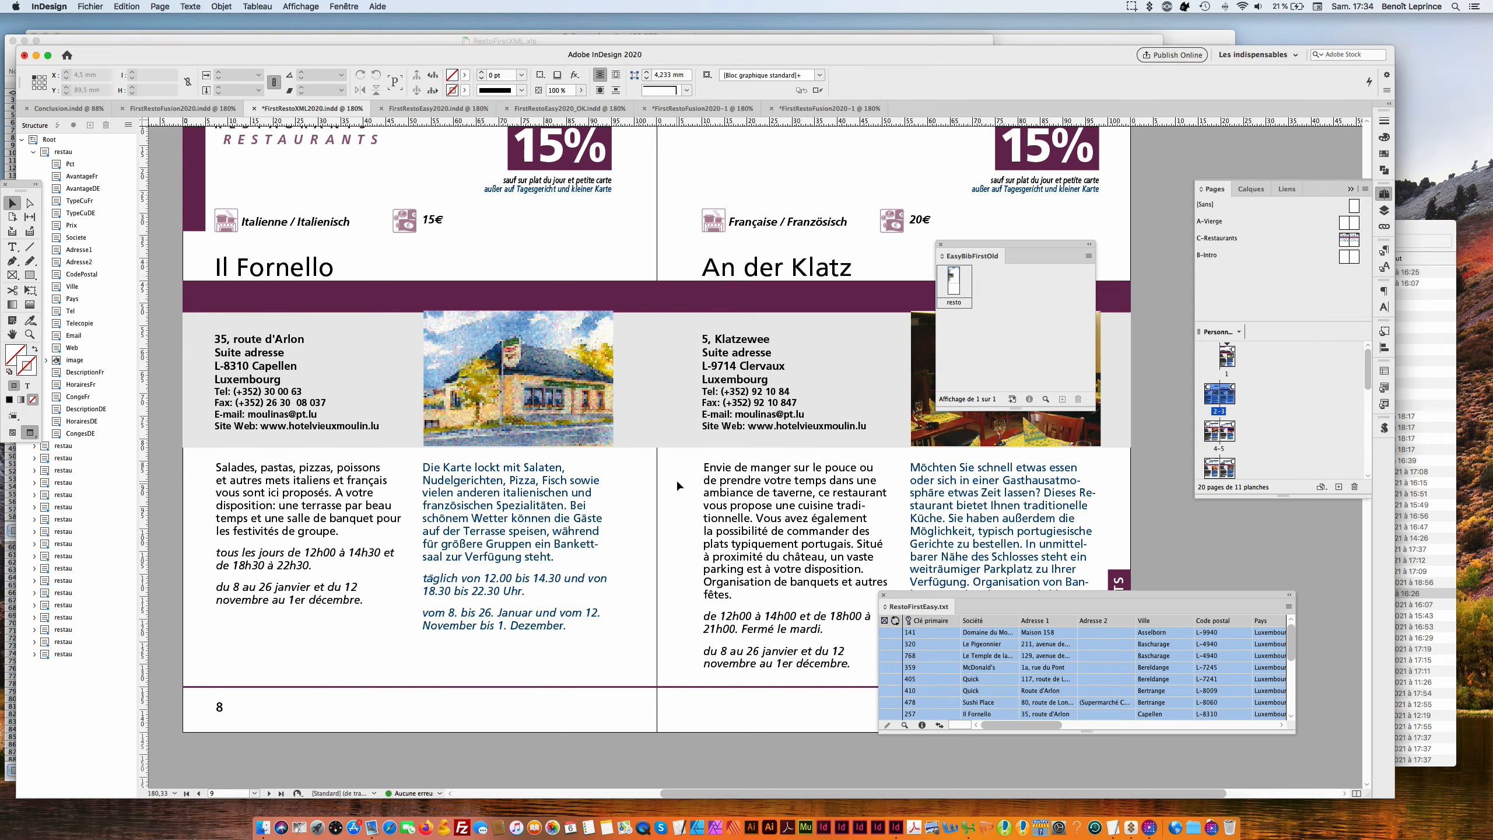
Bring up FirstRestoEasy2020.indd and examine the restaurant template with its field placeholders.
left_click(443, 110)
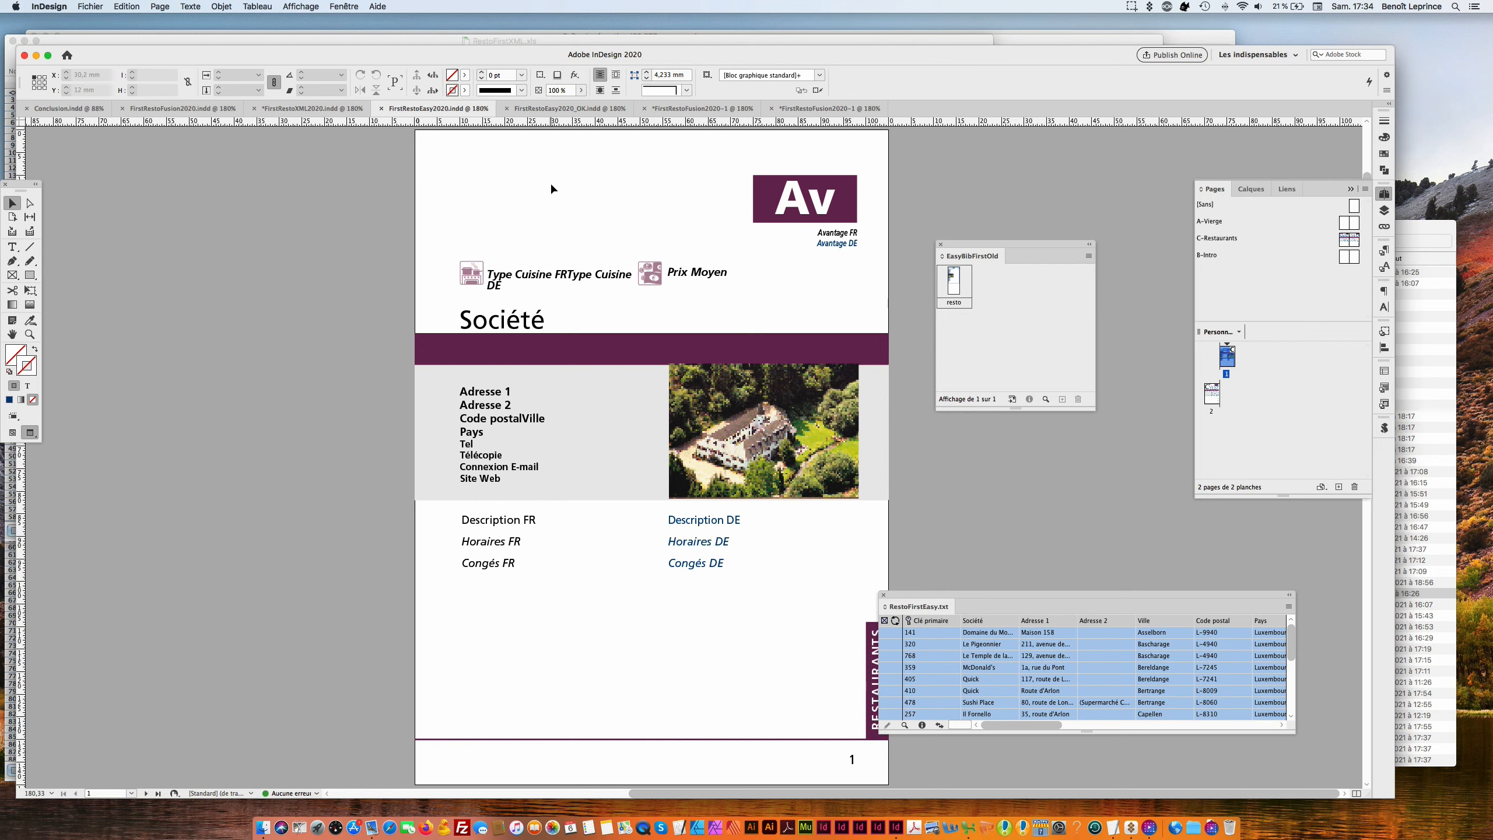
scroll(503, 221, "down", 1)
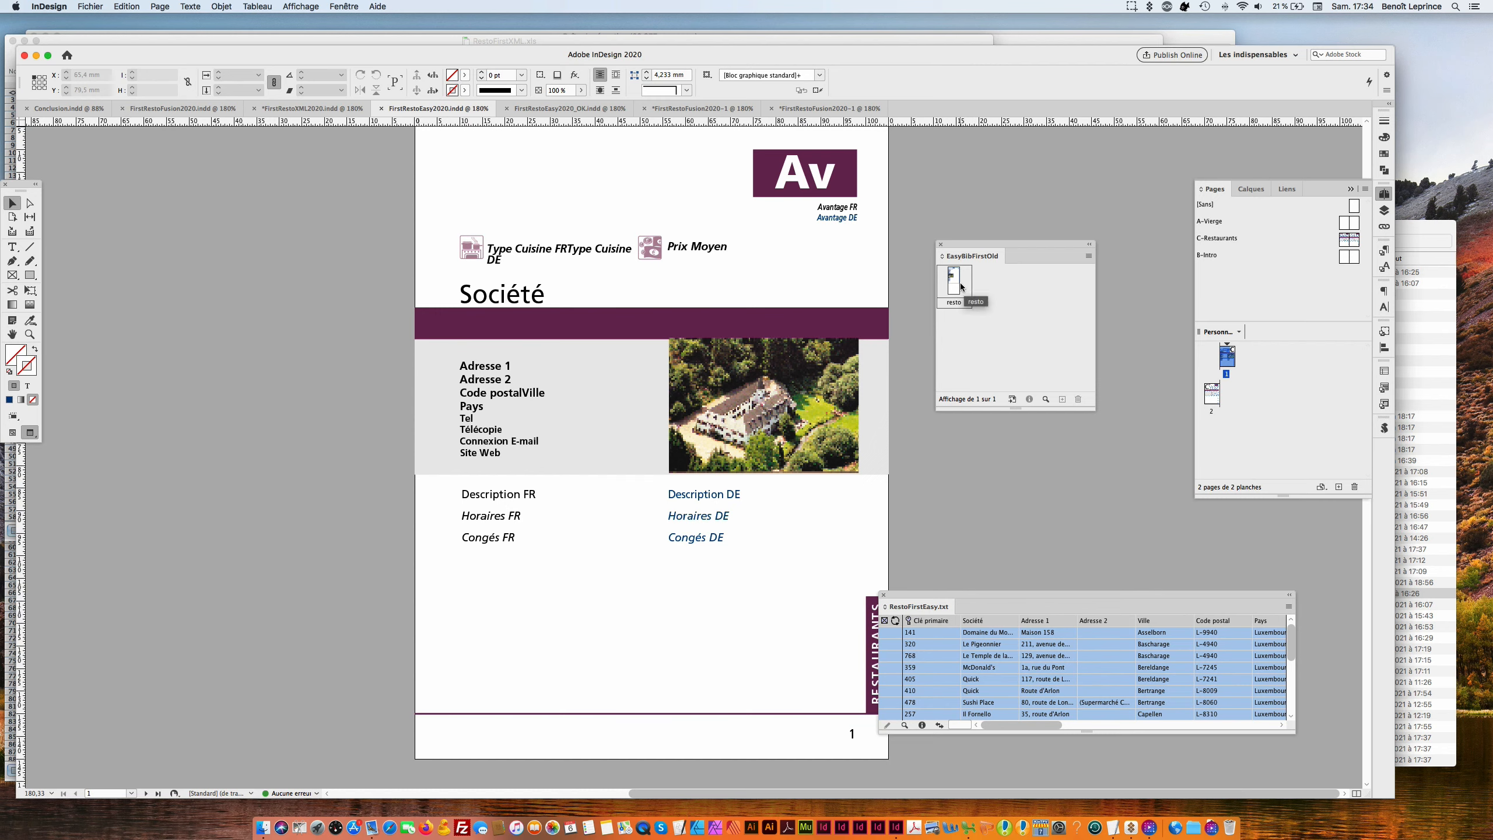
Bring up FirstRestoEasy2020_OK.indd and place the text cursor in the empty purple discount frame.
left_click(528, 111)
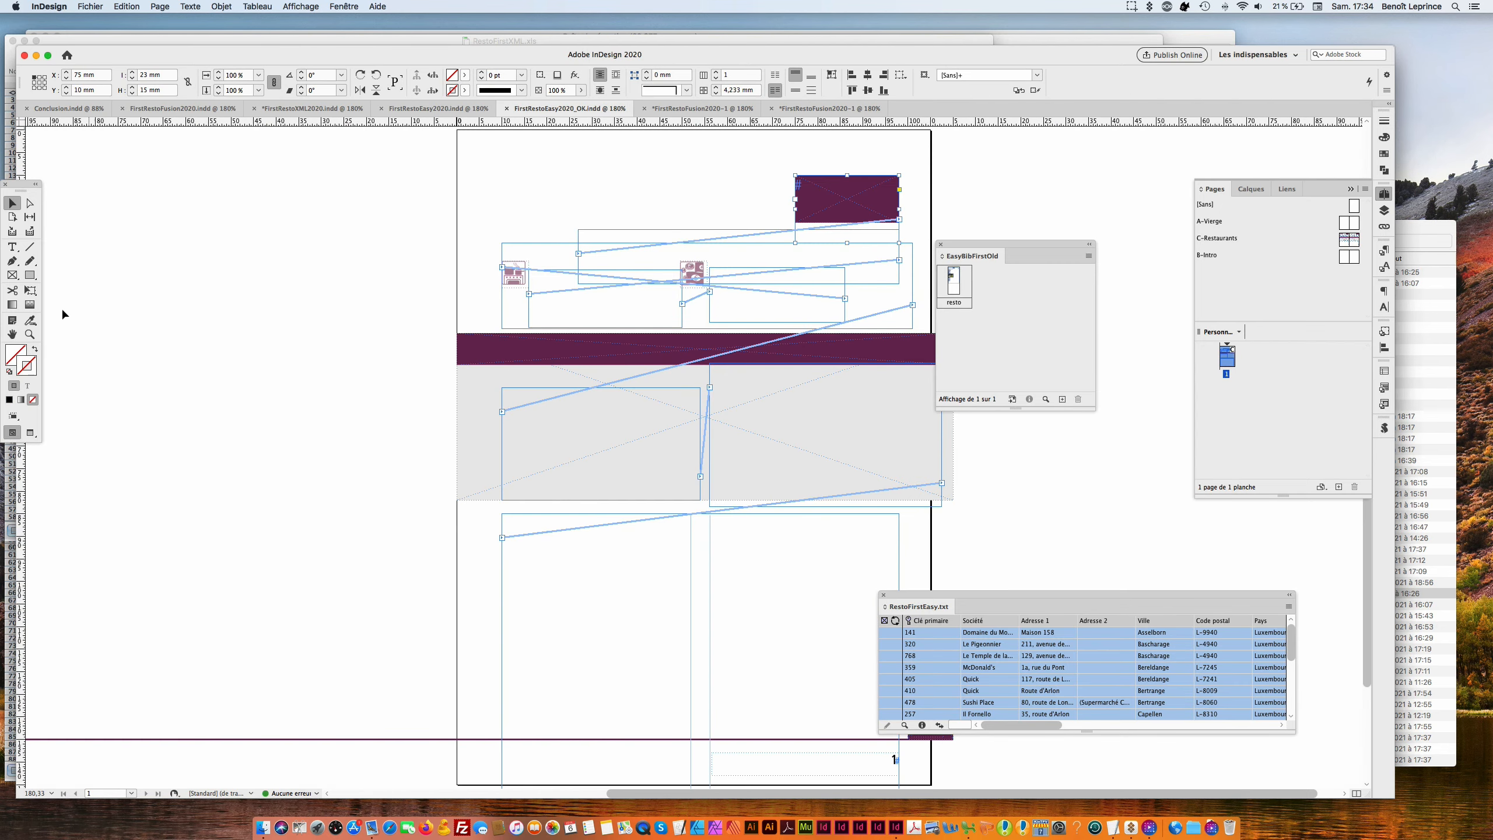
left_click(14, 251)
left_click(819, 189)
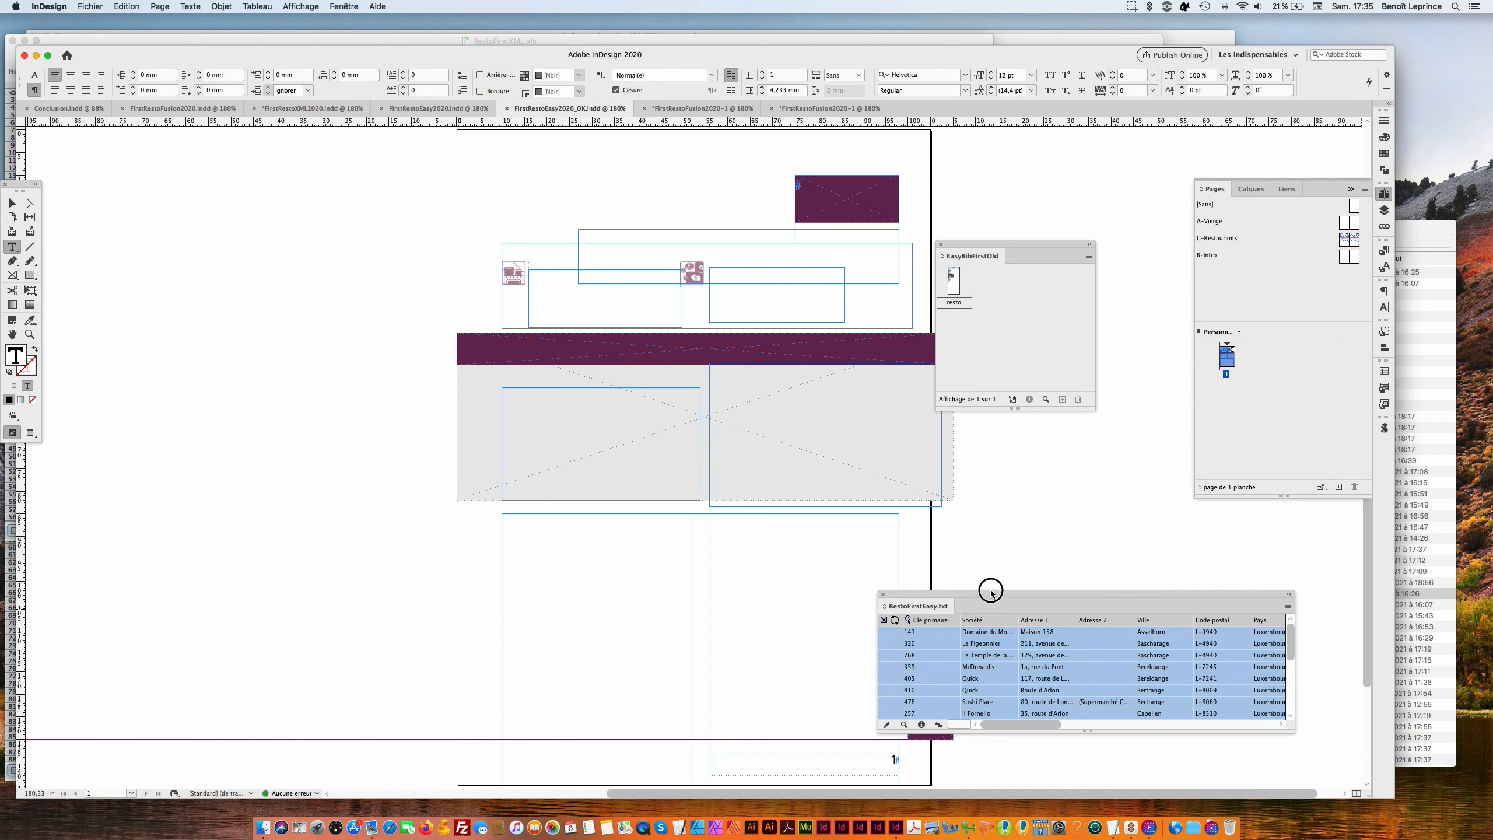
Move and enlarge the RestoFirstEasy.txt data palette, and select all of its restaurant records.
left_click_drag(996, 595, 842, 488)
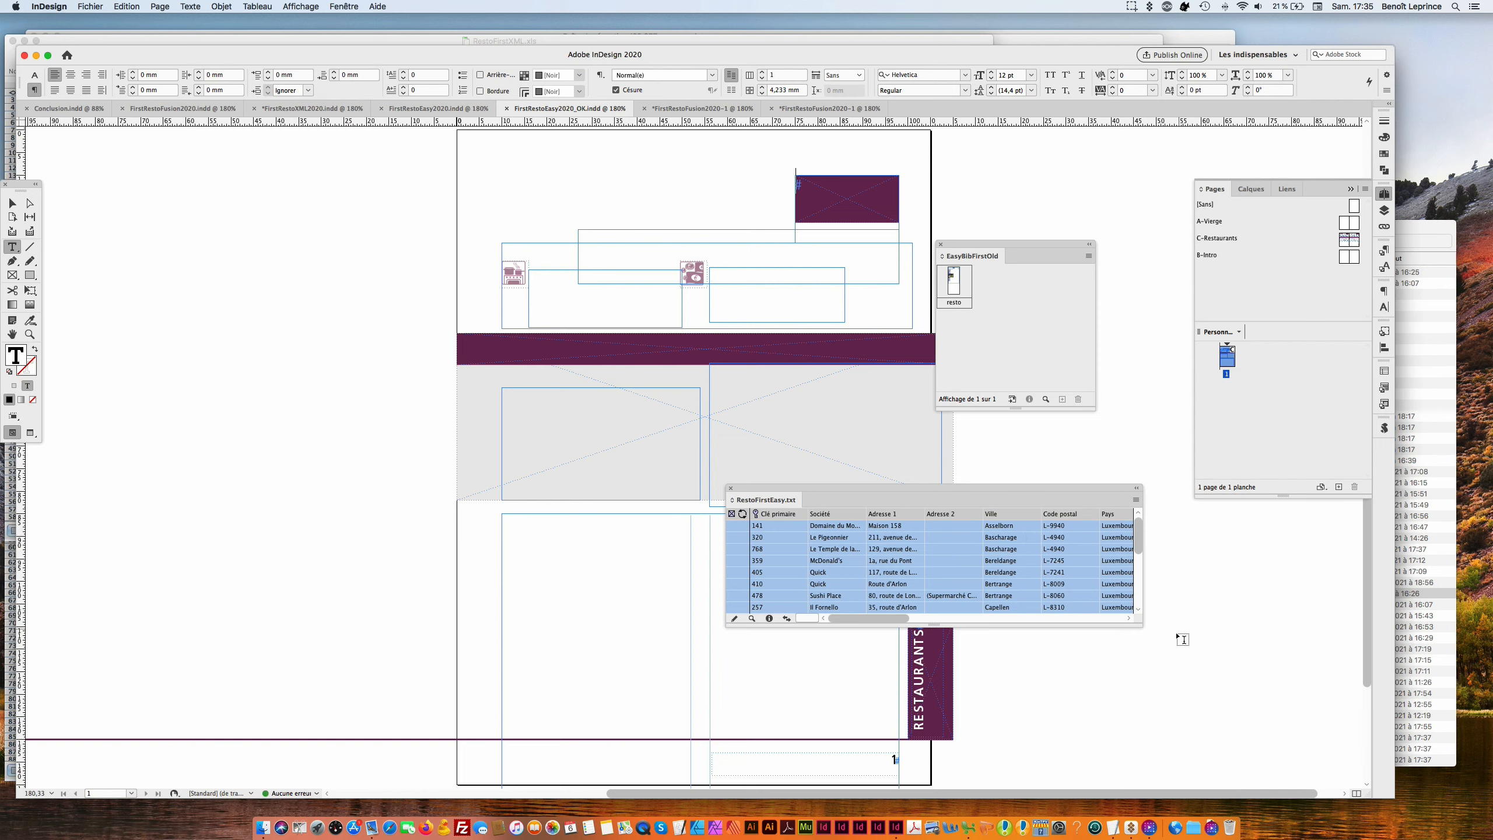
left_click_drag(1140, 623, 1268, 714)
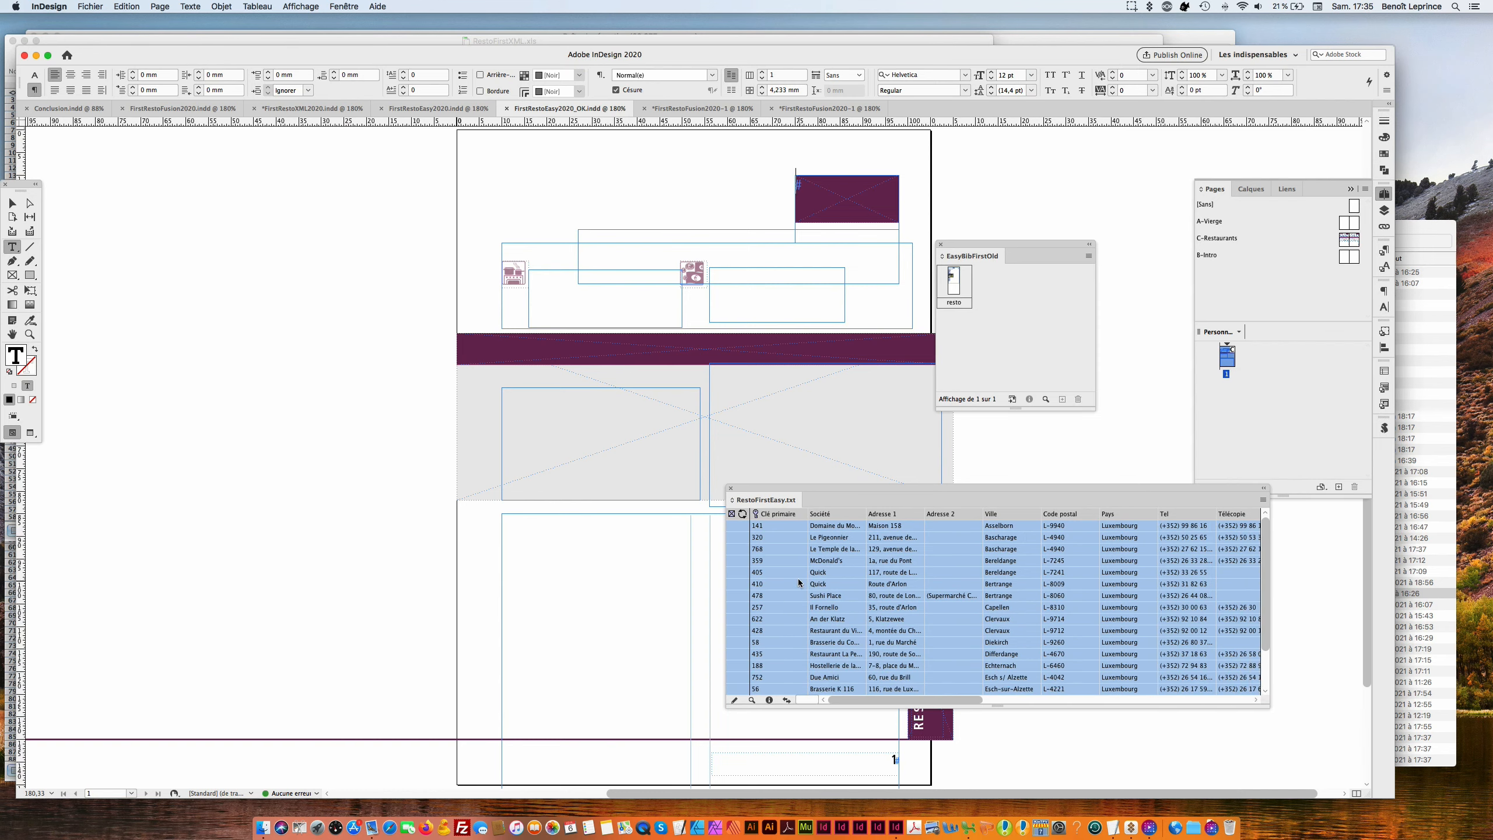
left_click(742, 530)
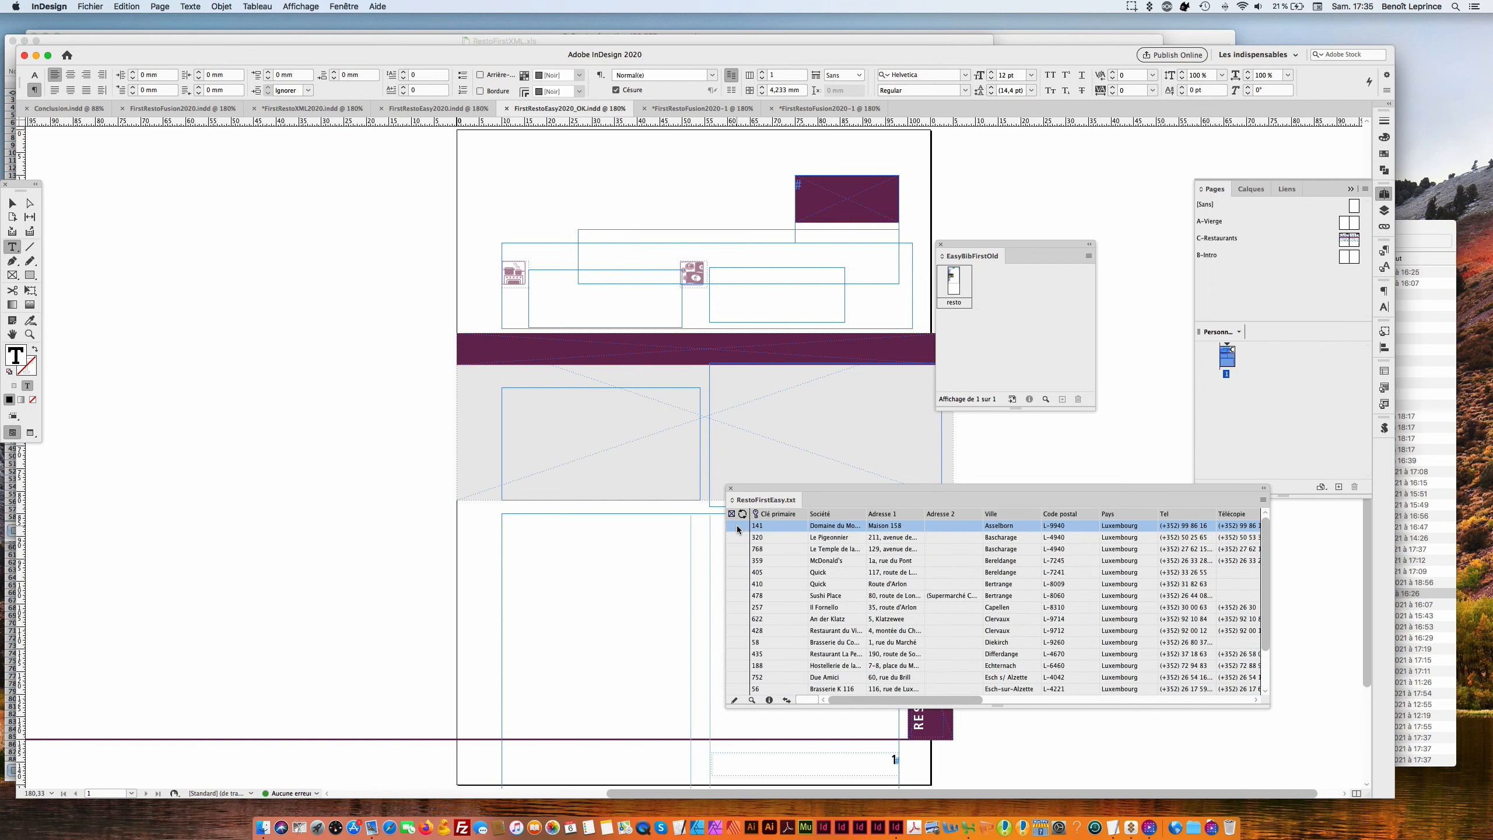
key("super+a")
scroll(917, 542, "right", 1)
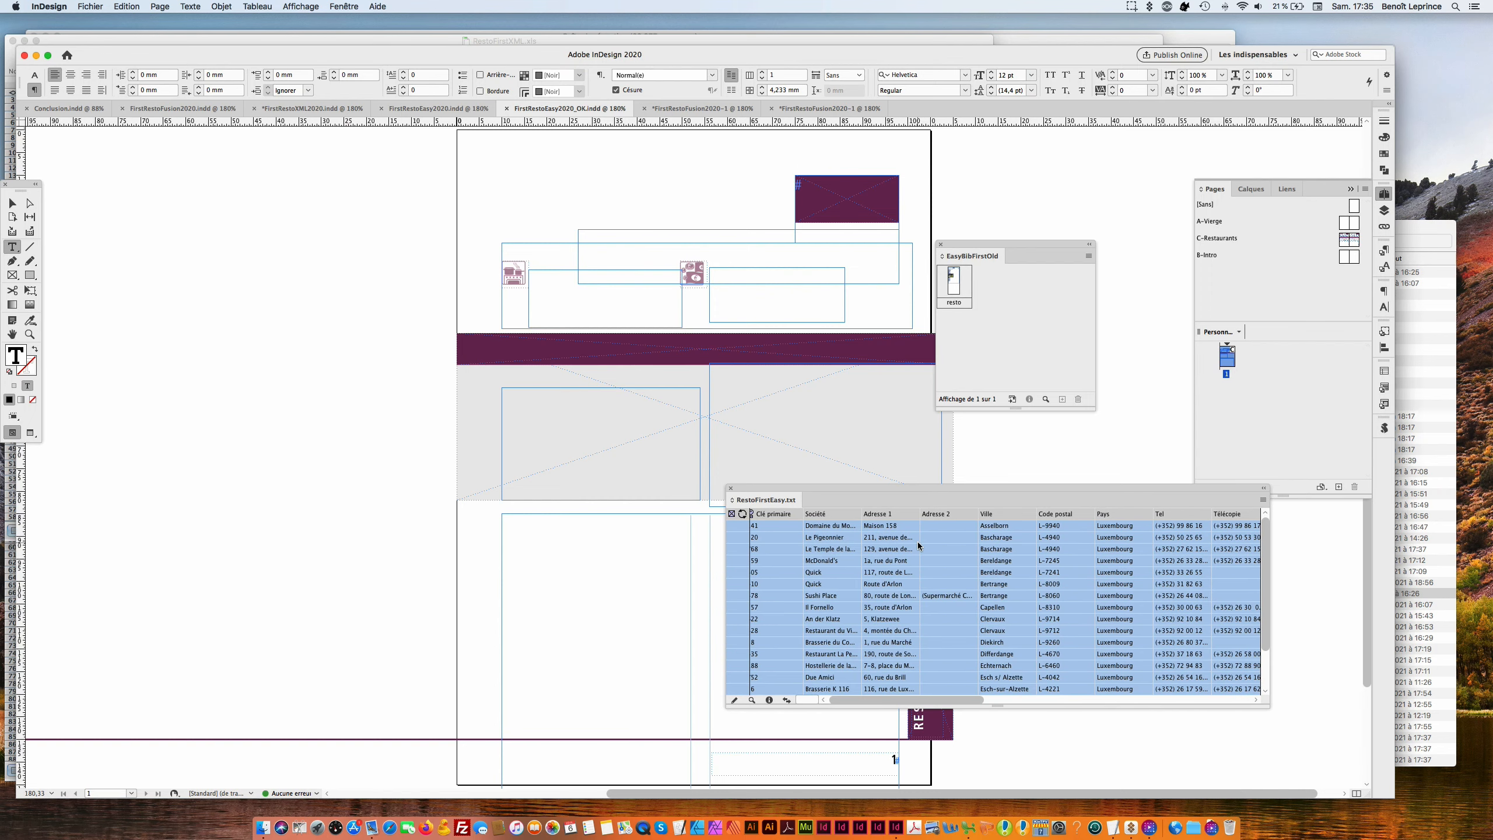
Assemble the selected restaurant records as a text flow using the EasyBibFirstOld library, with no product style or forced break specified.
left_click(1263, 499)
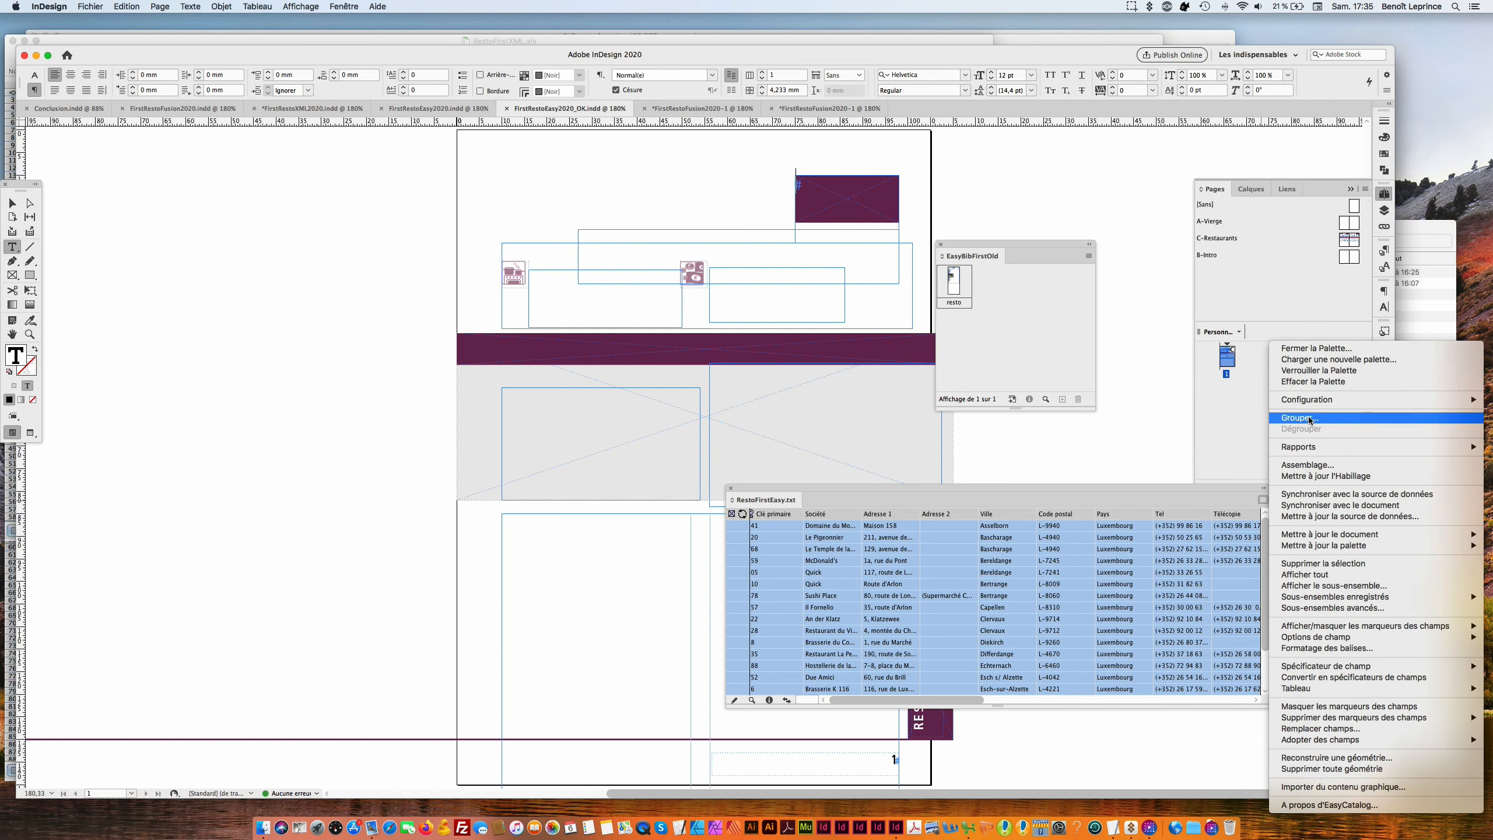
mouse_move(1313, 537)
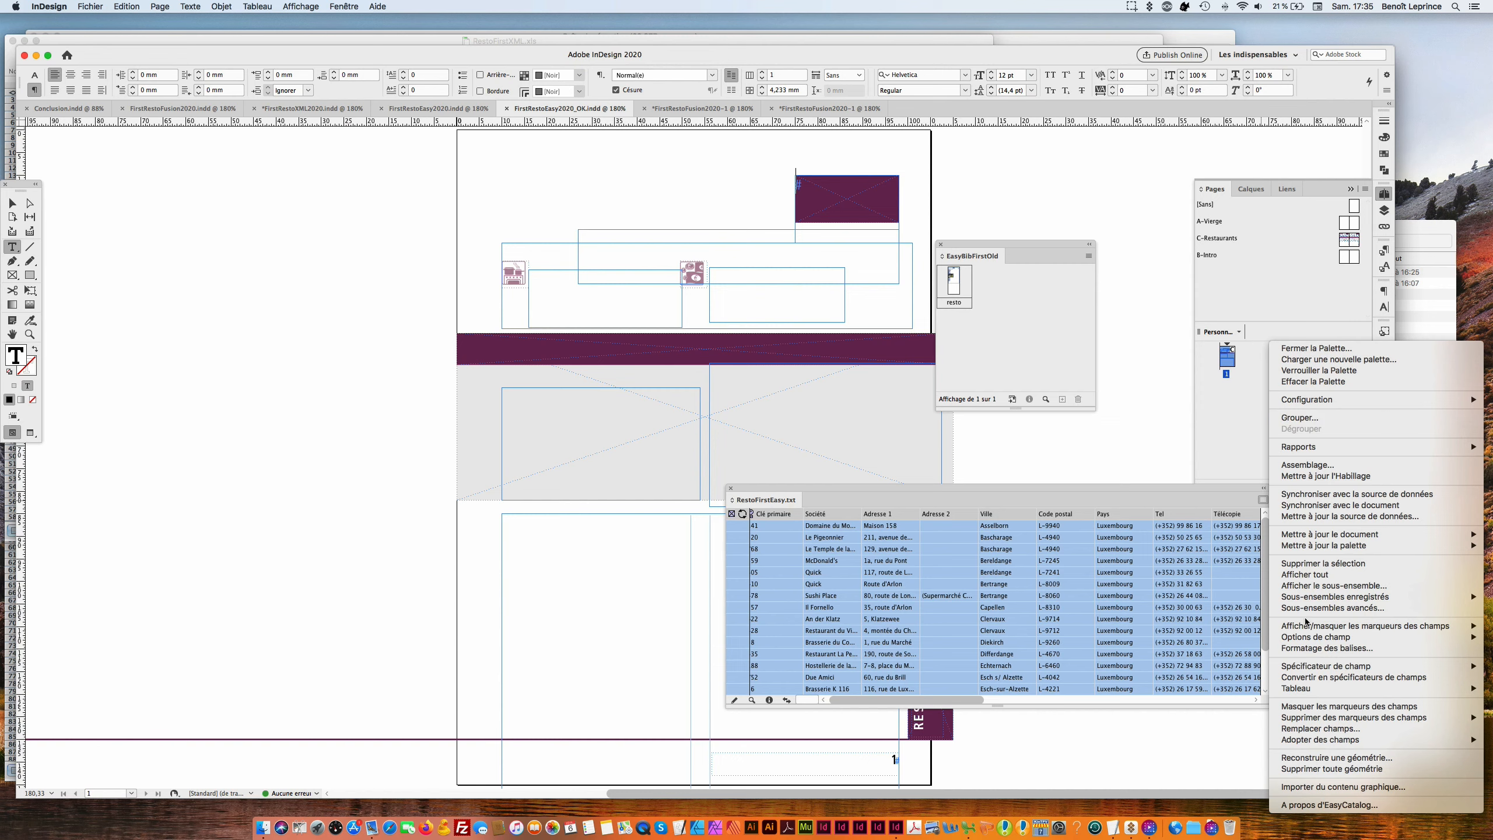
left_click(1308, 464)
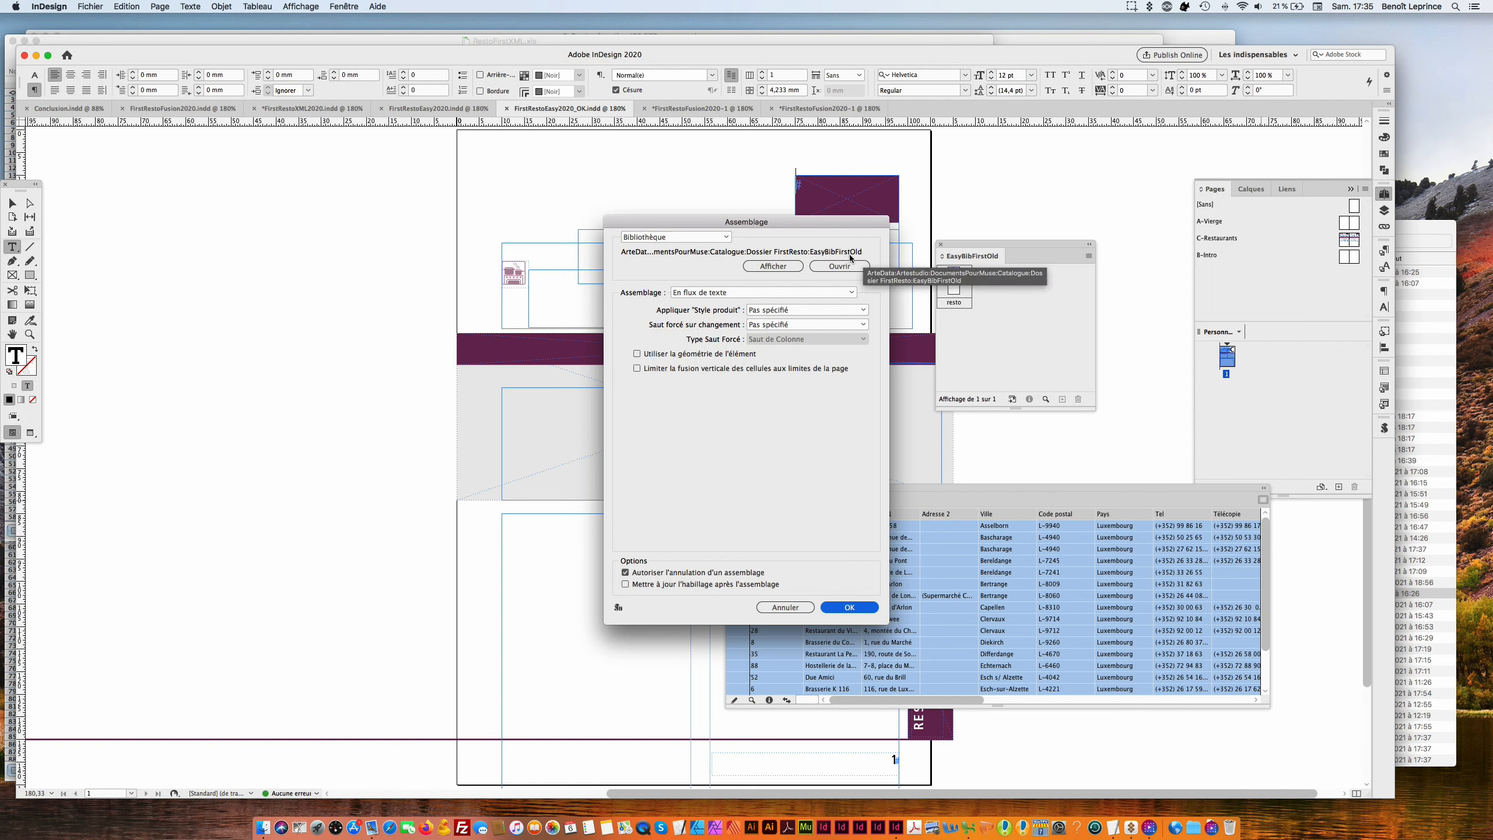
left_click(852, 269)
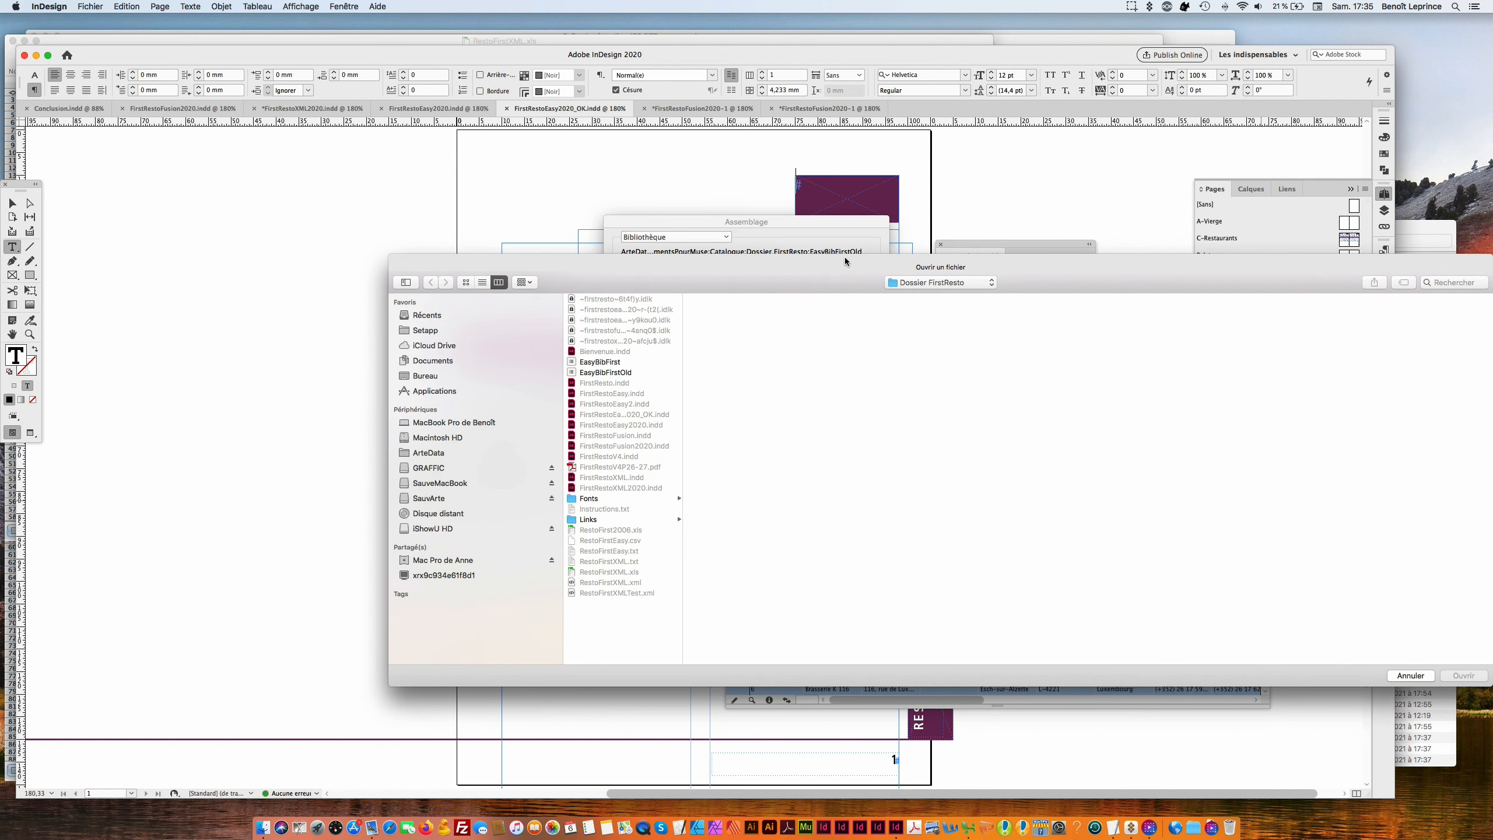
left_click(1409, 675)
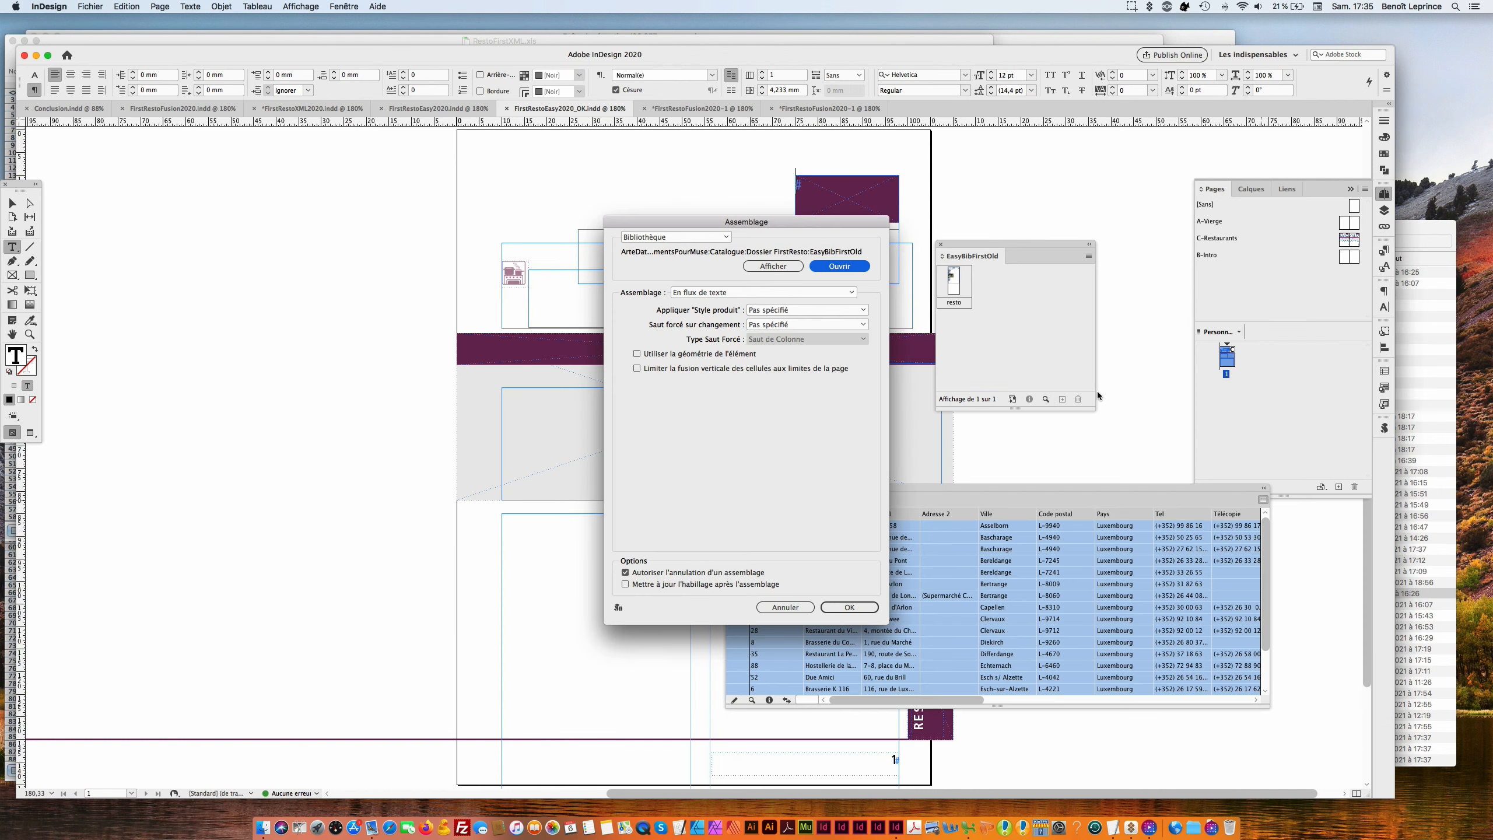
left_click(849, 607)
Examine the assembled restaurant pages from page 1 through the spread on pages 4-5.
scroll(779, 467, "down", 6)
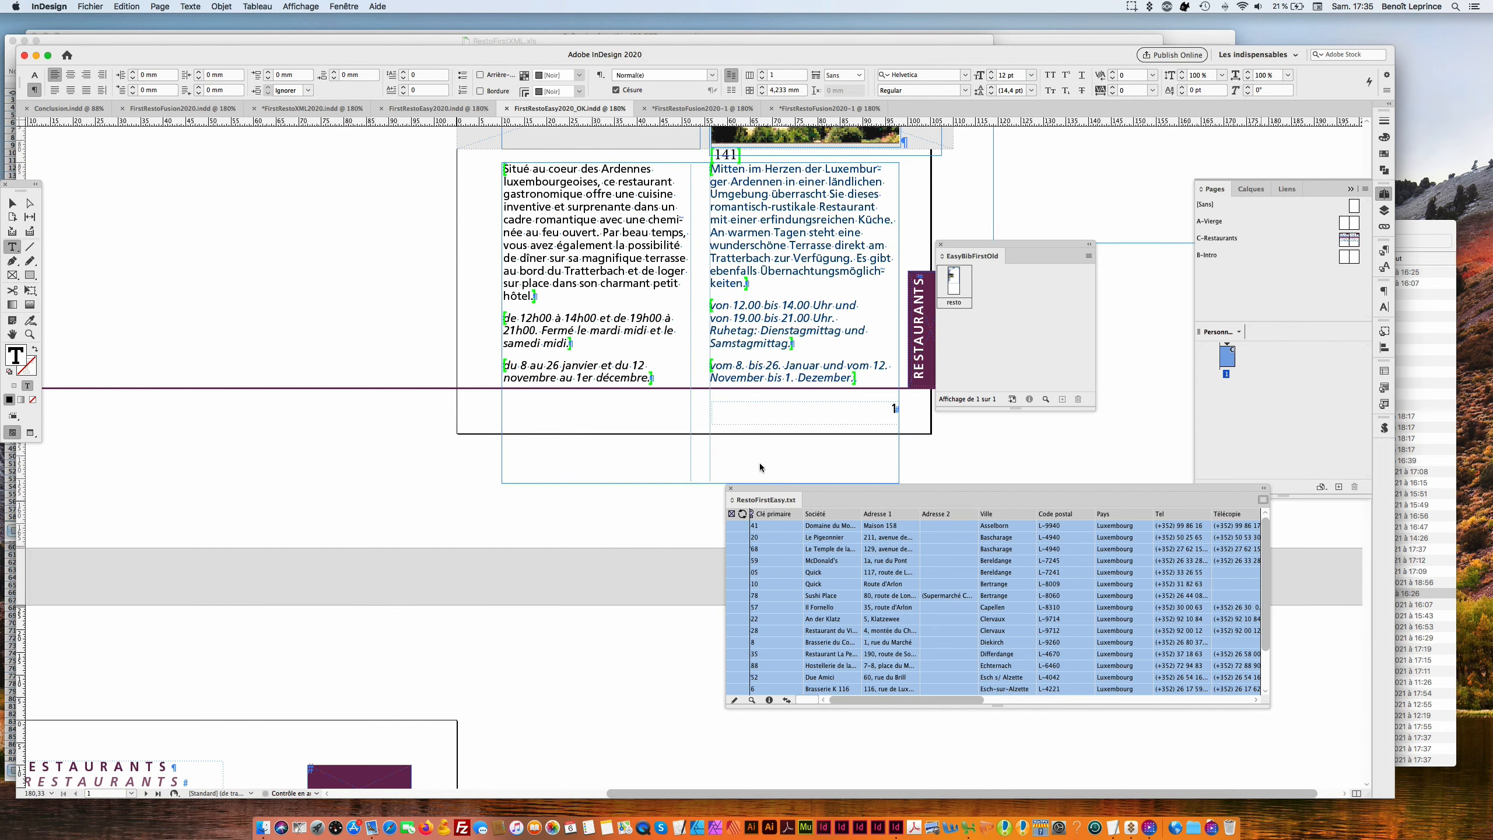
scroll(548, 457, "down", 9)
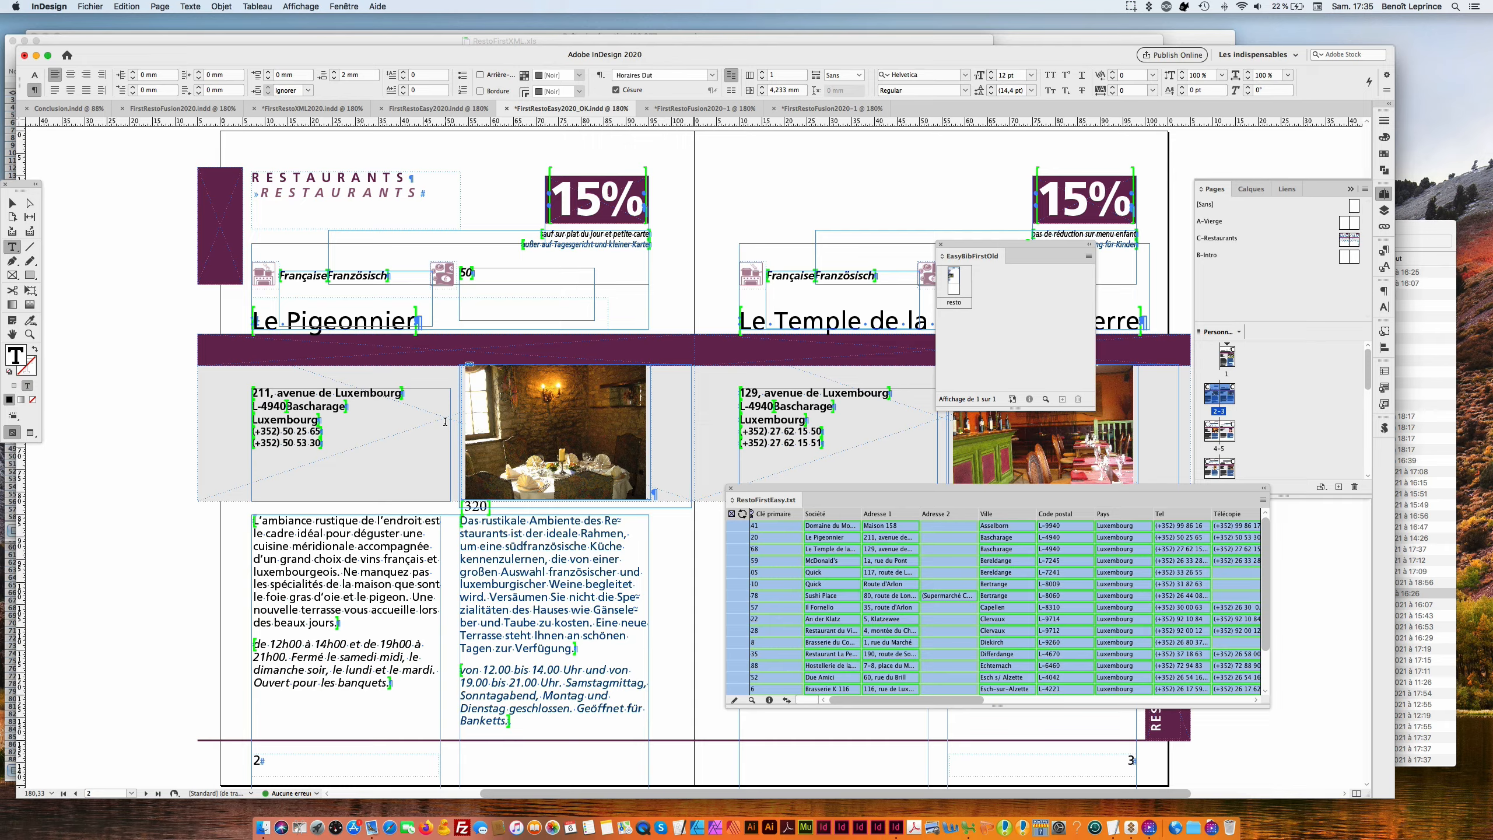
scroll(445, 421, "down", 10)
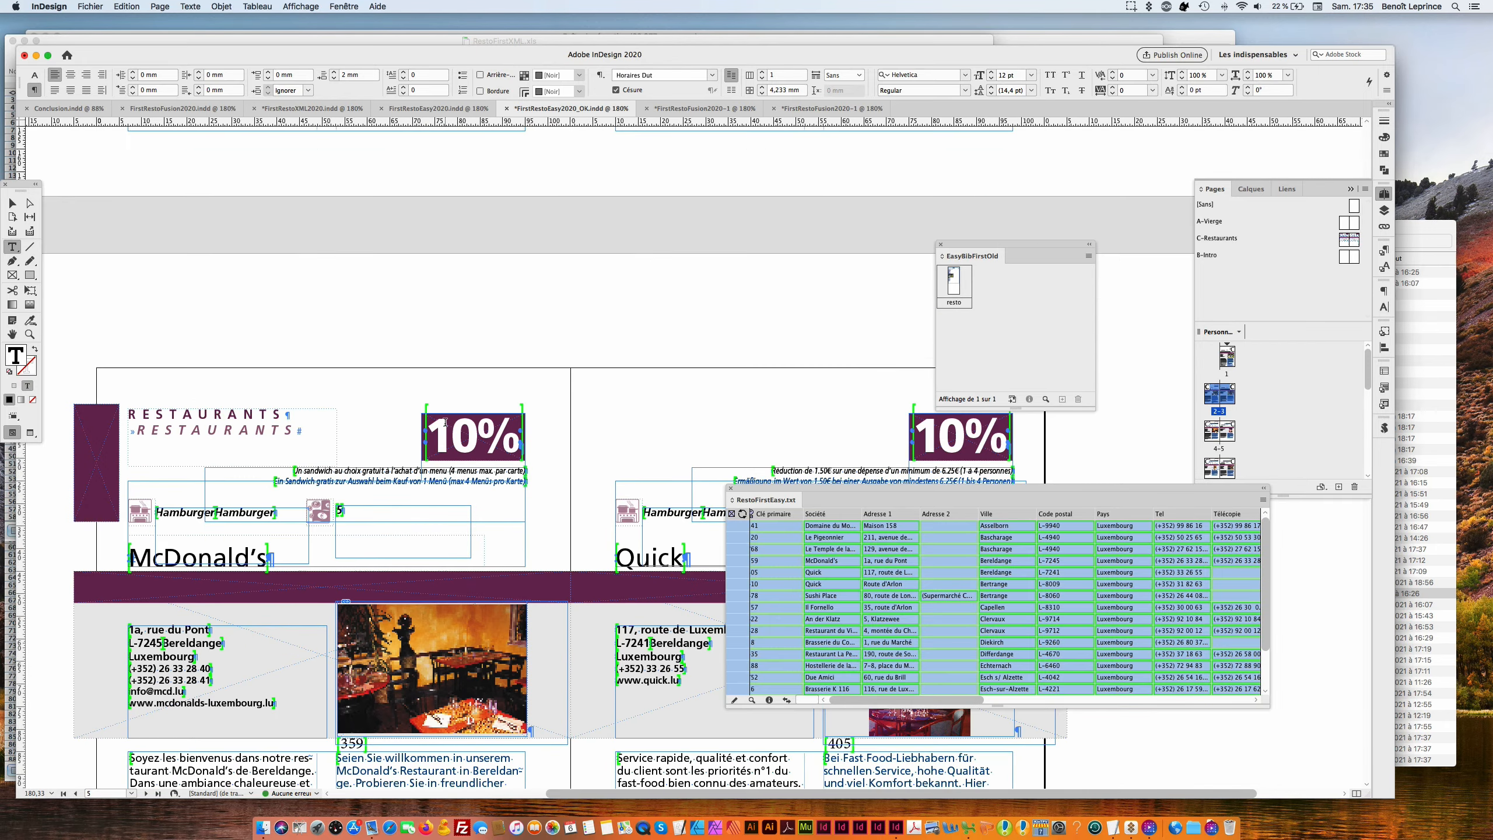
scroll(445, 421, "down", 3)
scroll(450, 429, "down", 4)
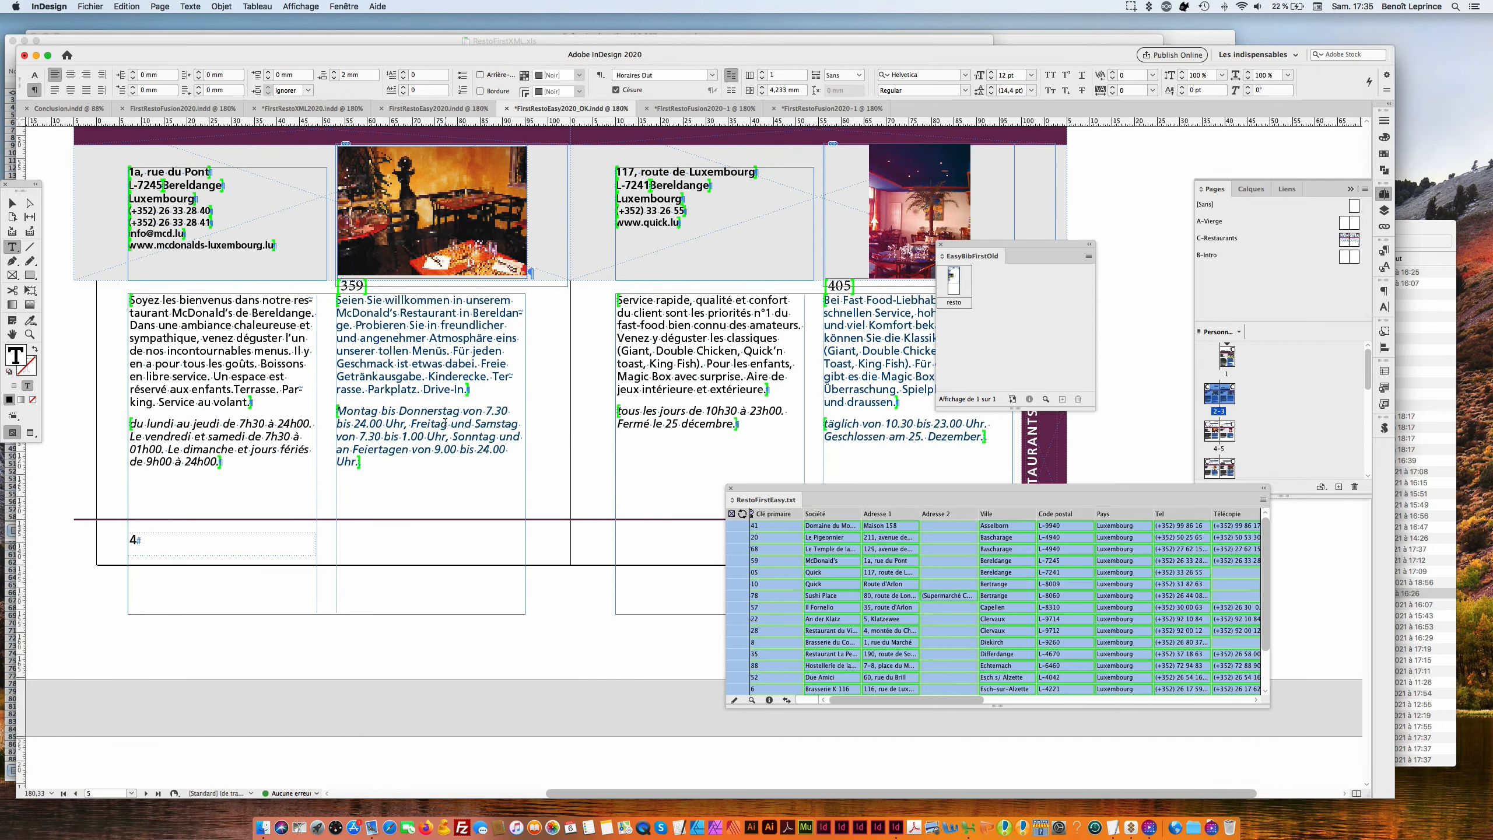
scroll(445, 422, "up", 3)
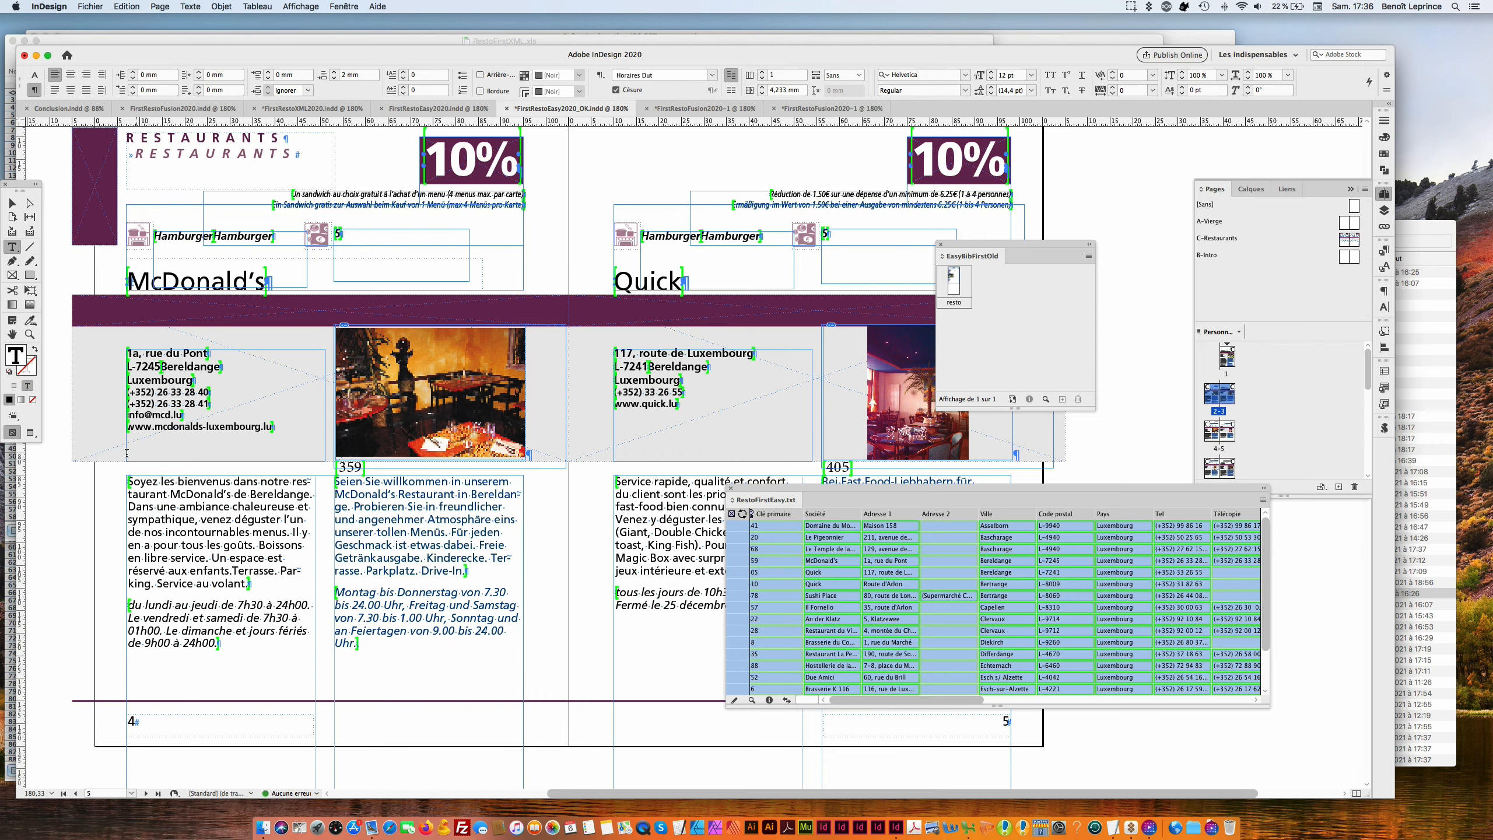
Switch to Preview mode and inspect the McDonald's and Quick layouts on pages 4-5 without frames or field markers.
left_click(29, 432)
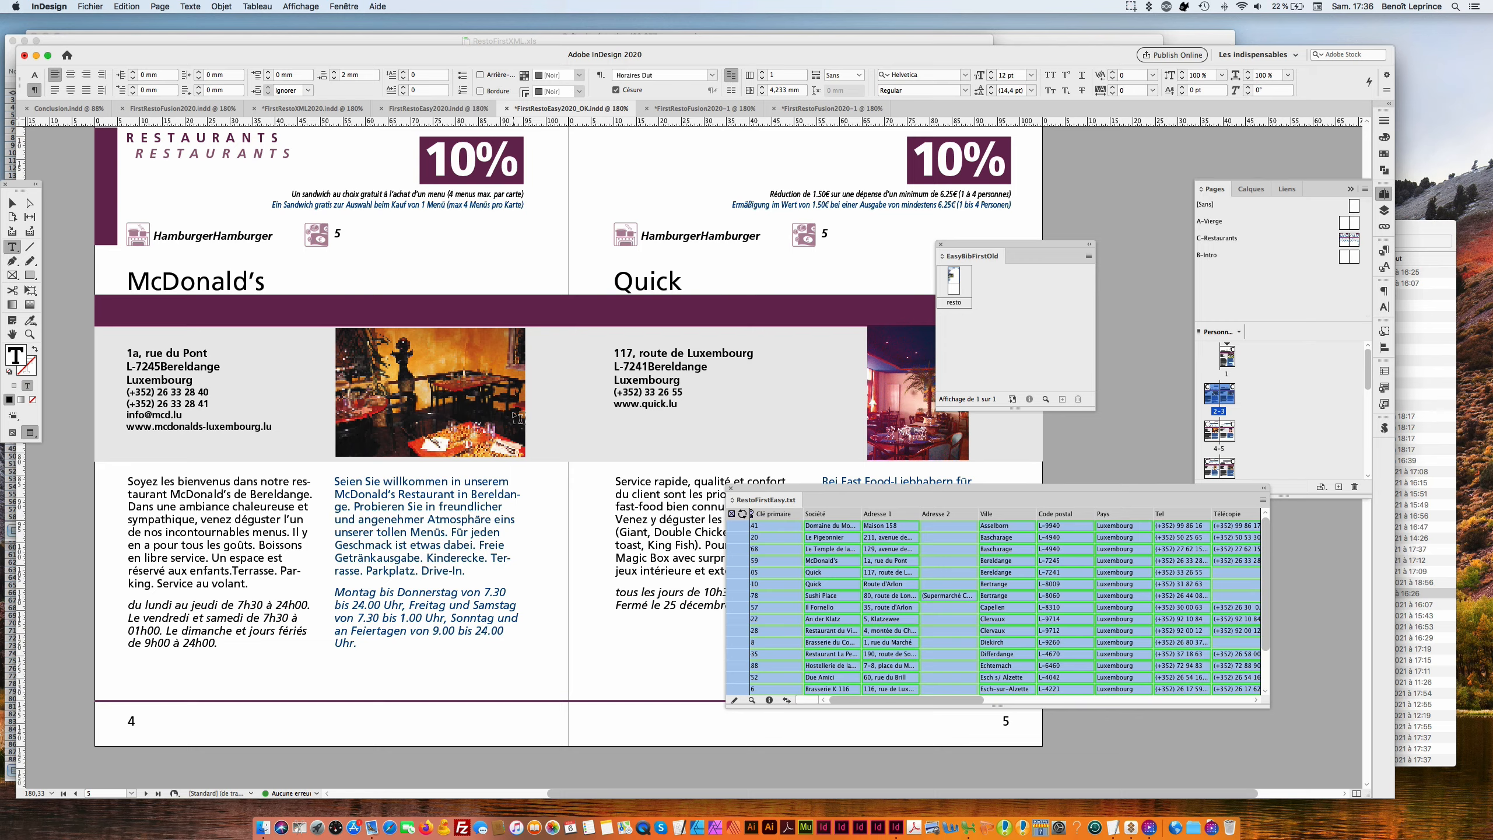
scroll(484, 448, "down", 5)
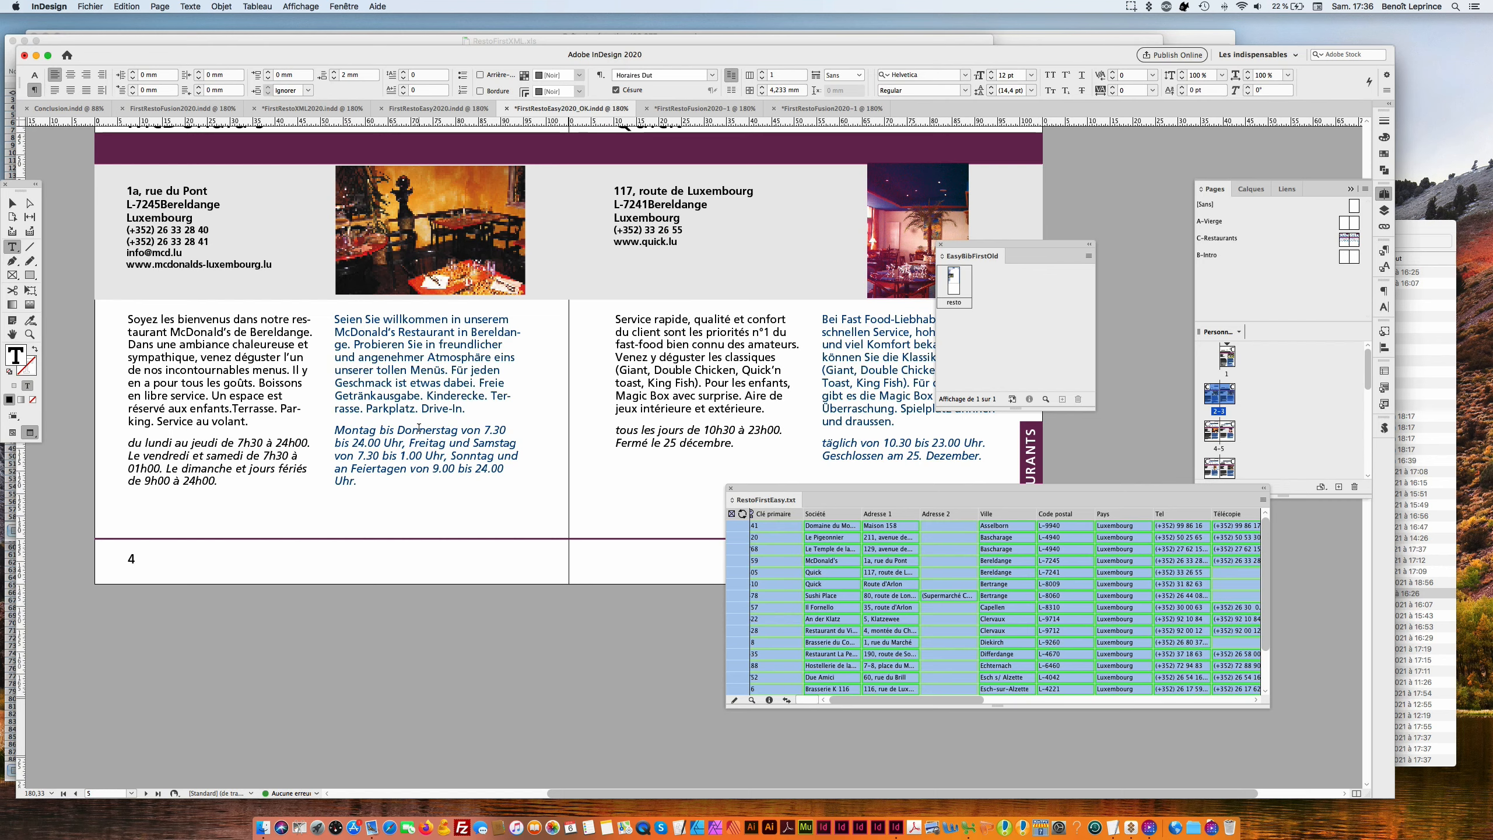
scroll(419, 427, "up", 1)
scroll(419, 427, "up", 4)
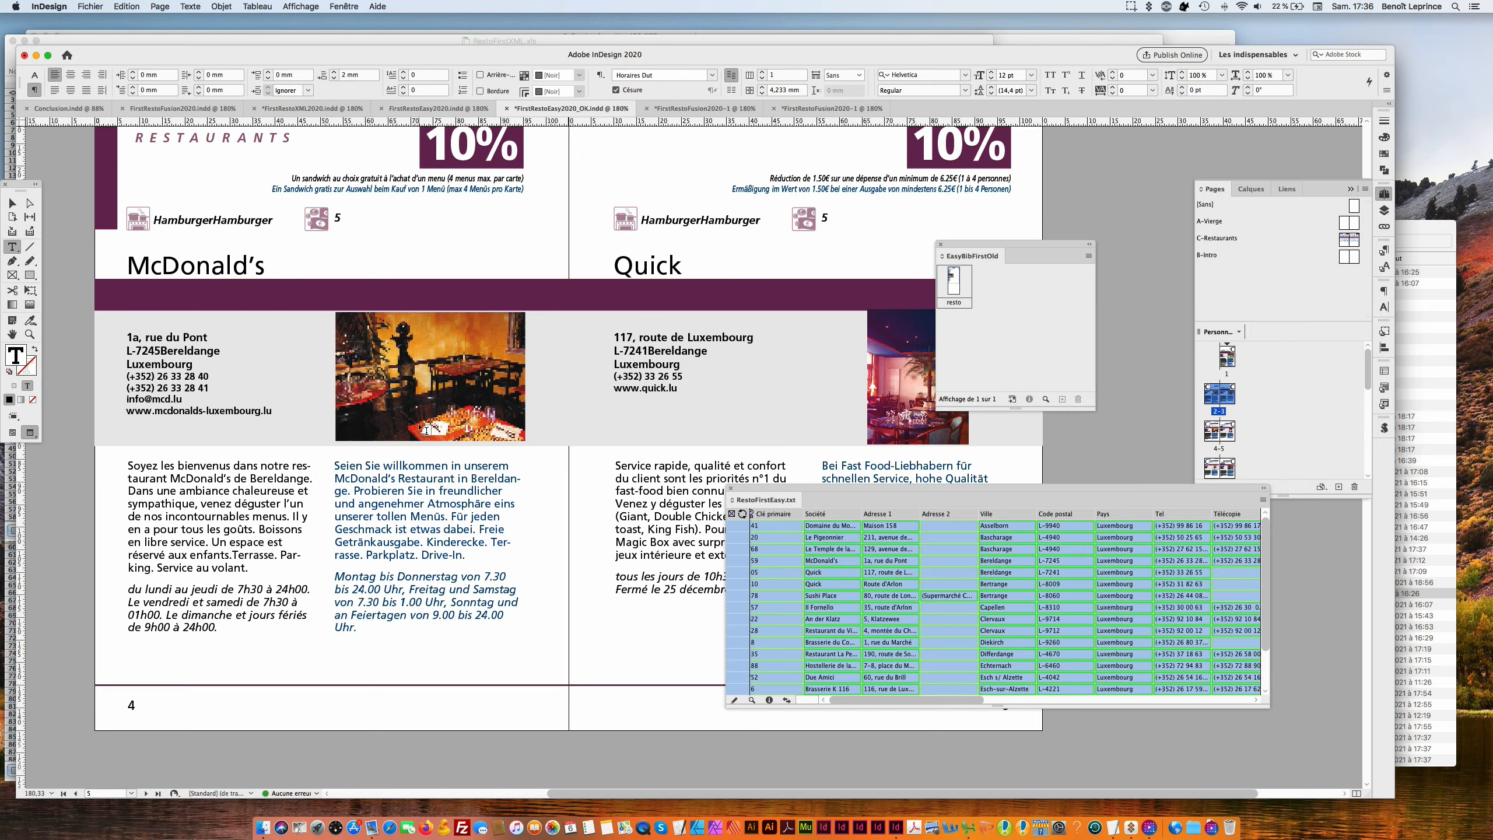
scroll(417, 421, "down", 6)
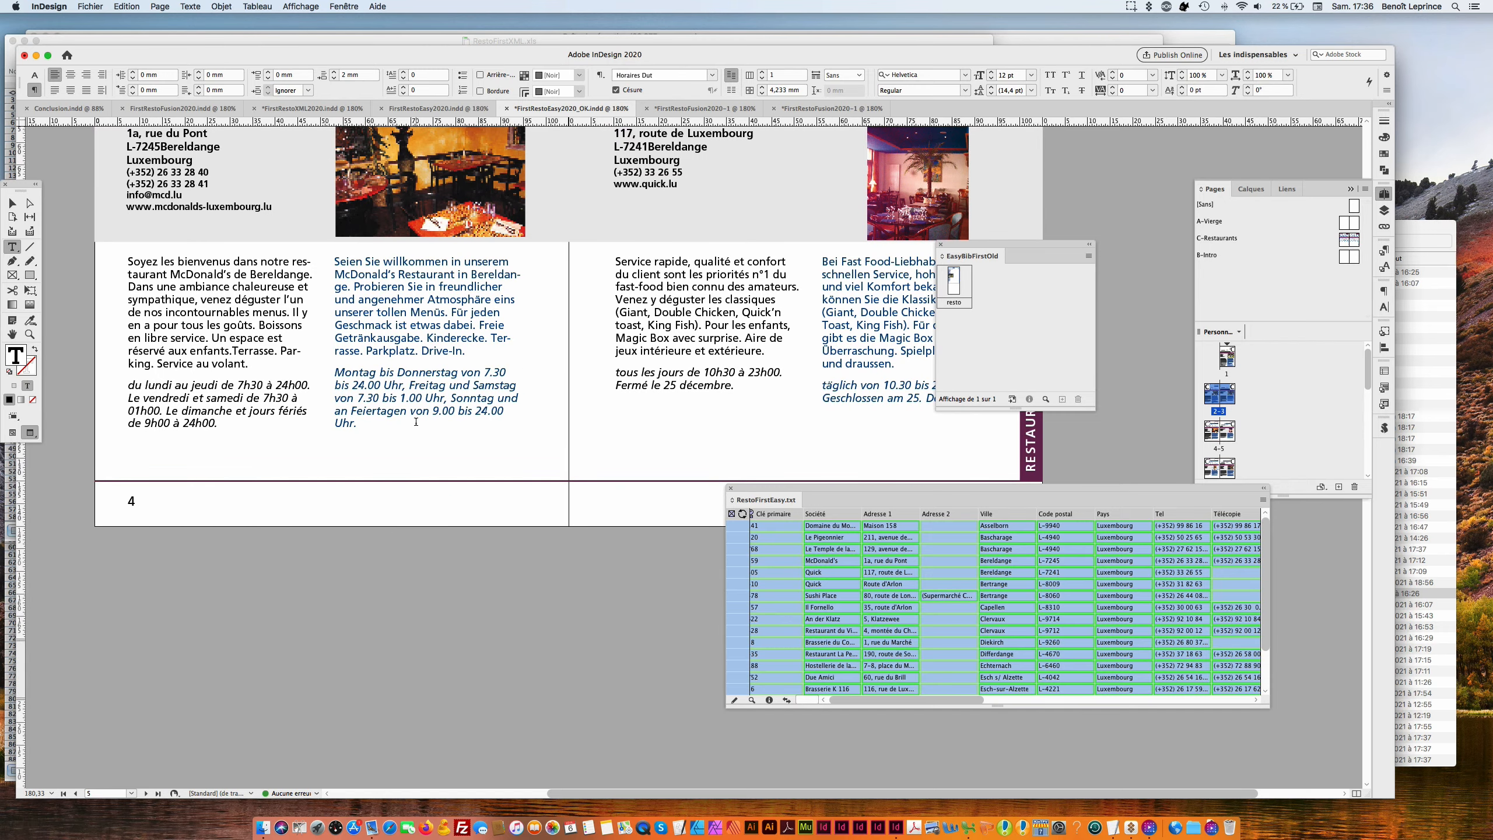
scroll(416, 422, "up", 4)
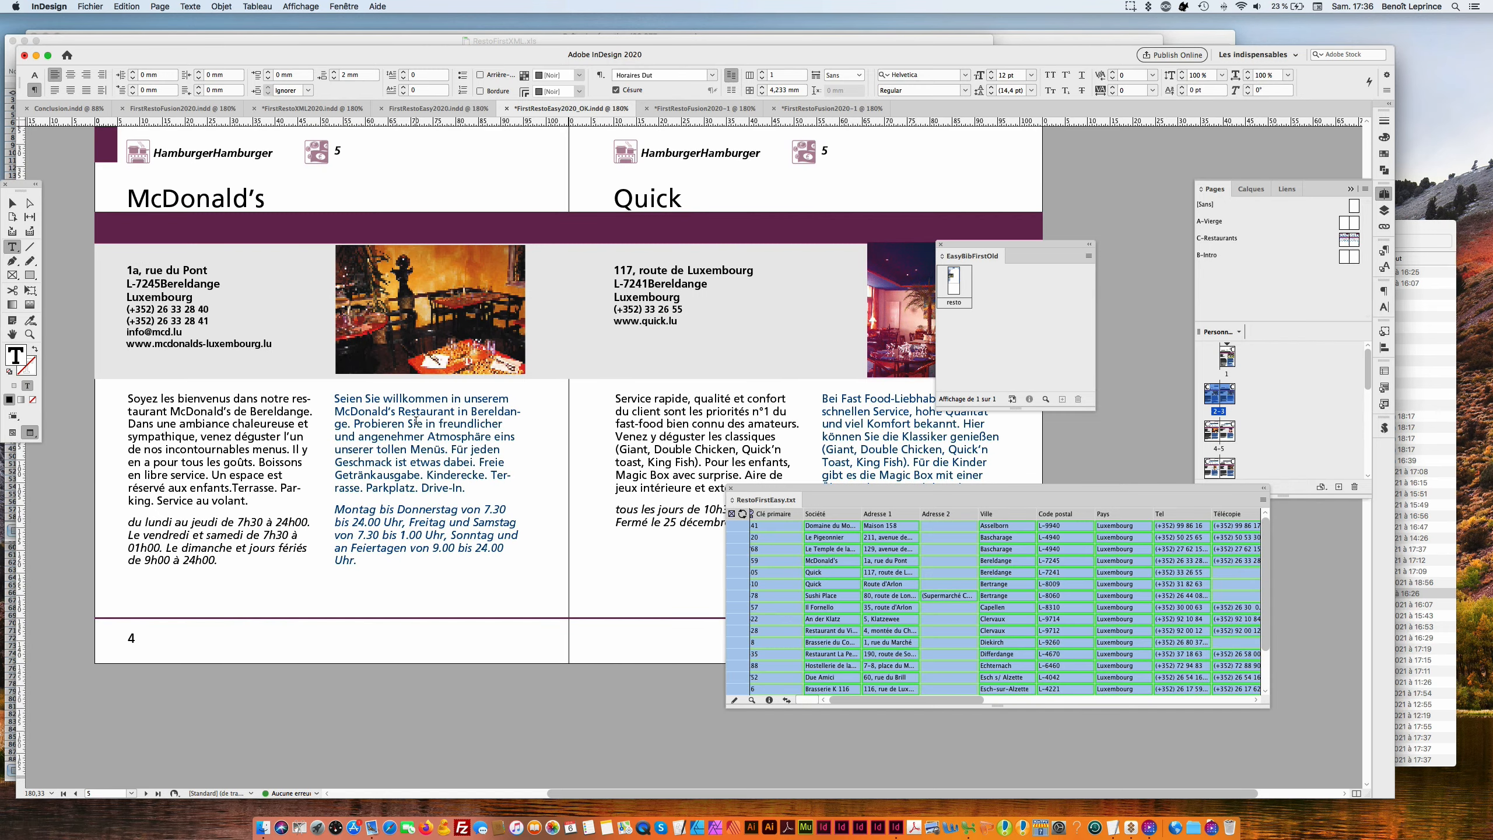
Bring up Conclusion.indd to show the website and YouTube channel details.
left_click(81, 116)
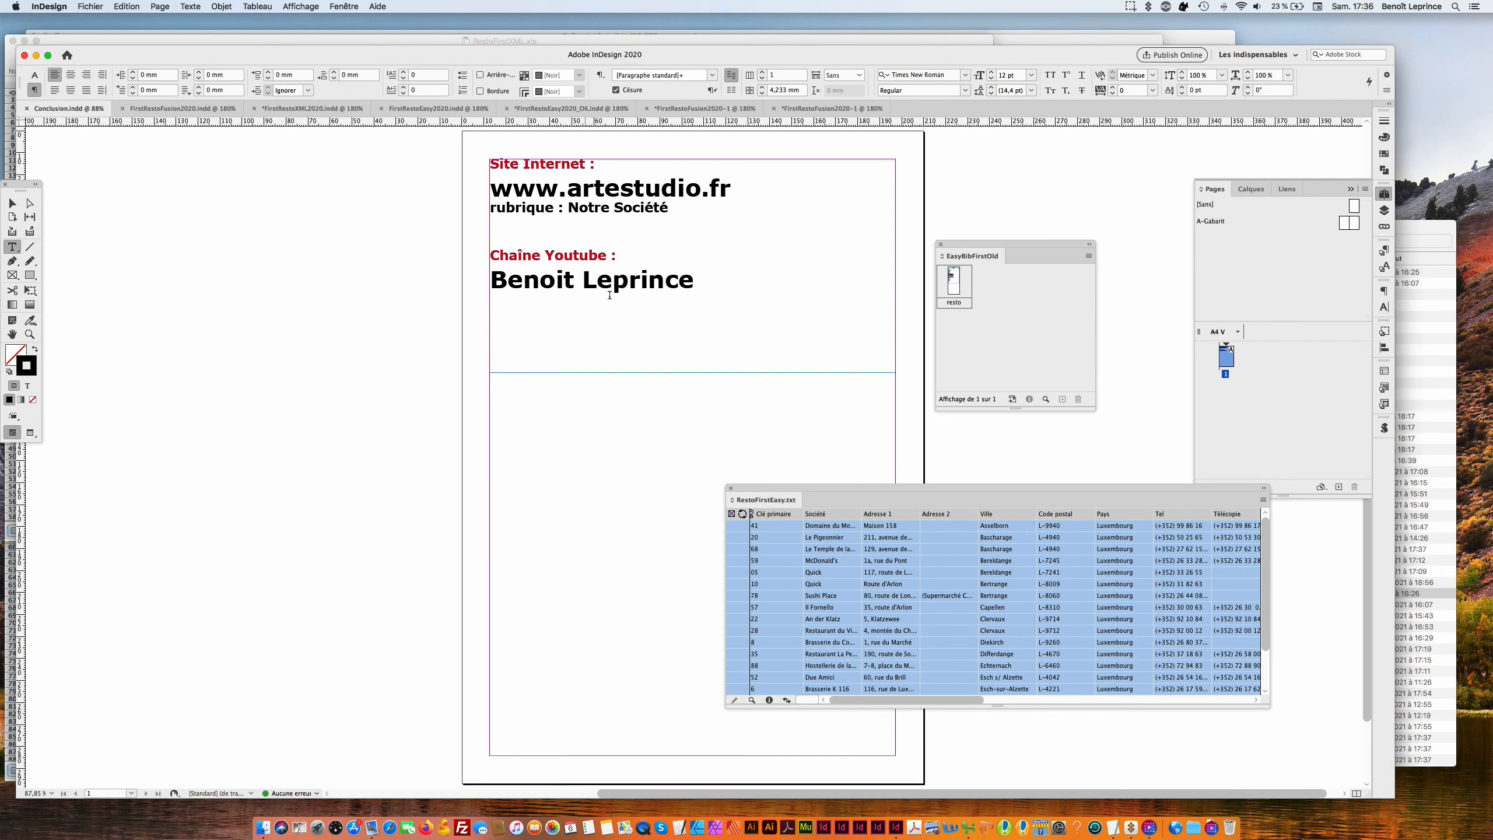